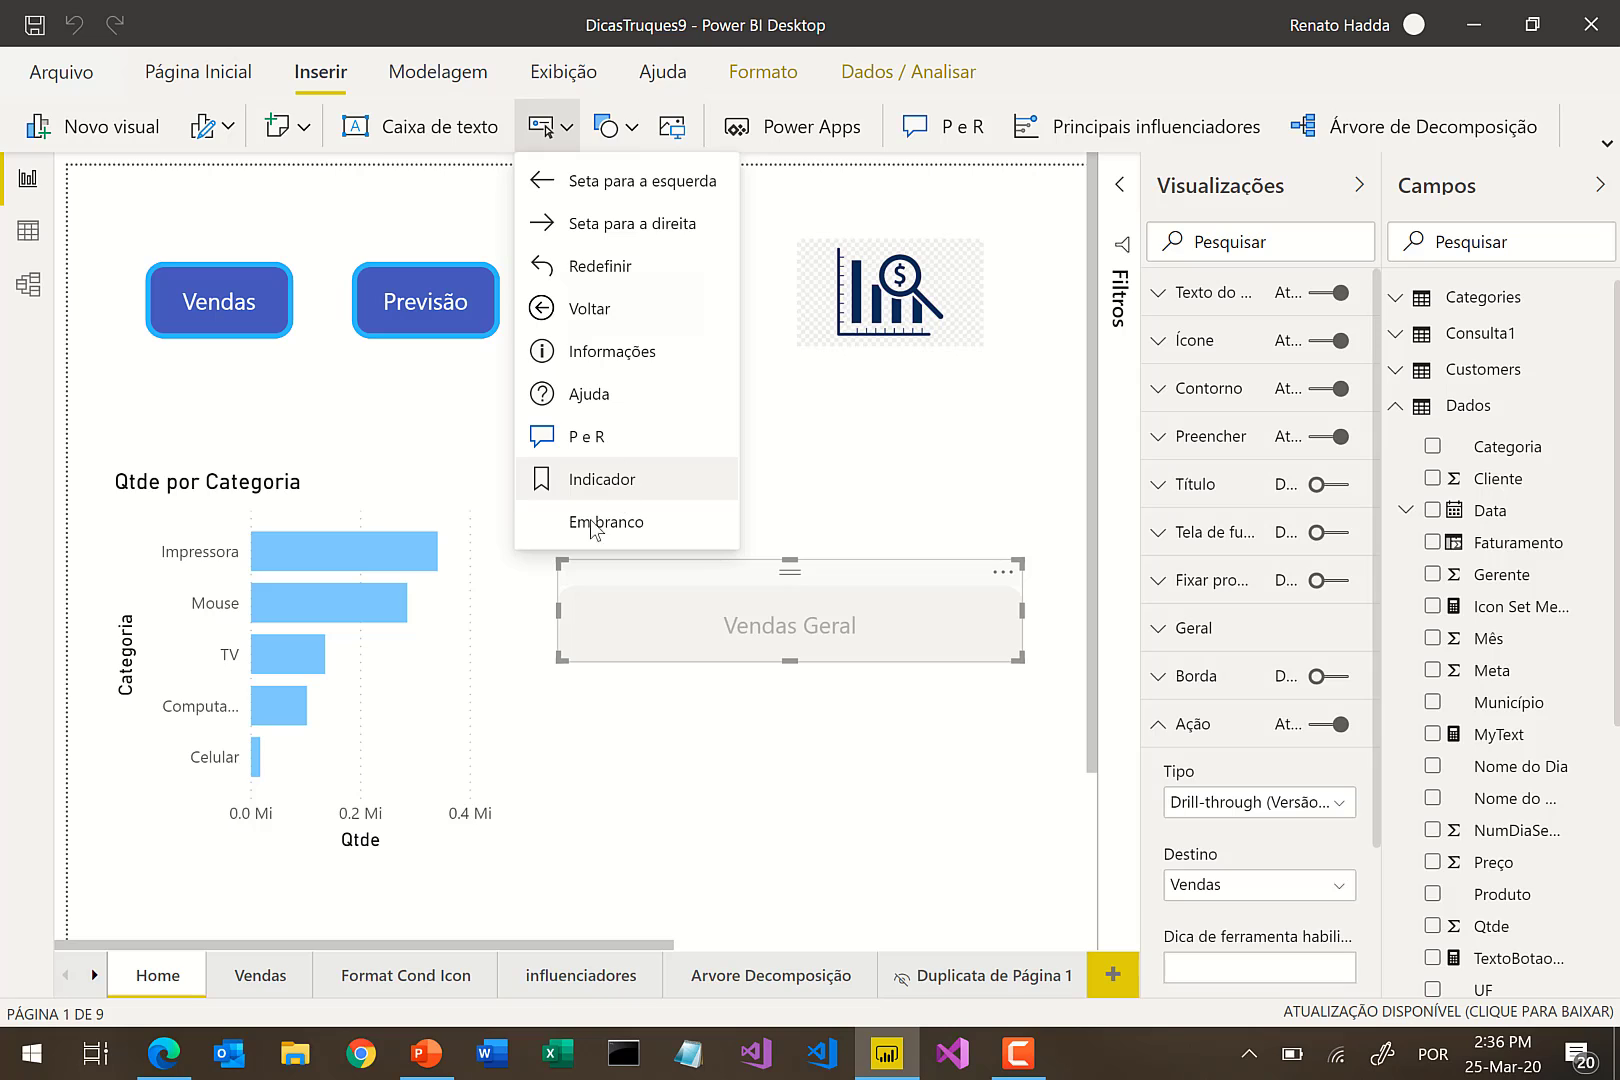
# - Insert a blank button, turn on its button text and set the text to "teste"
pyautogui.click(590, 530)
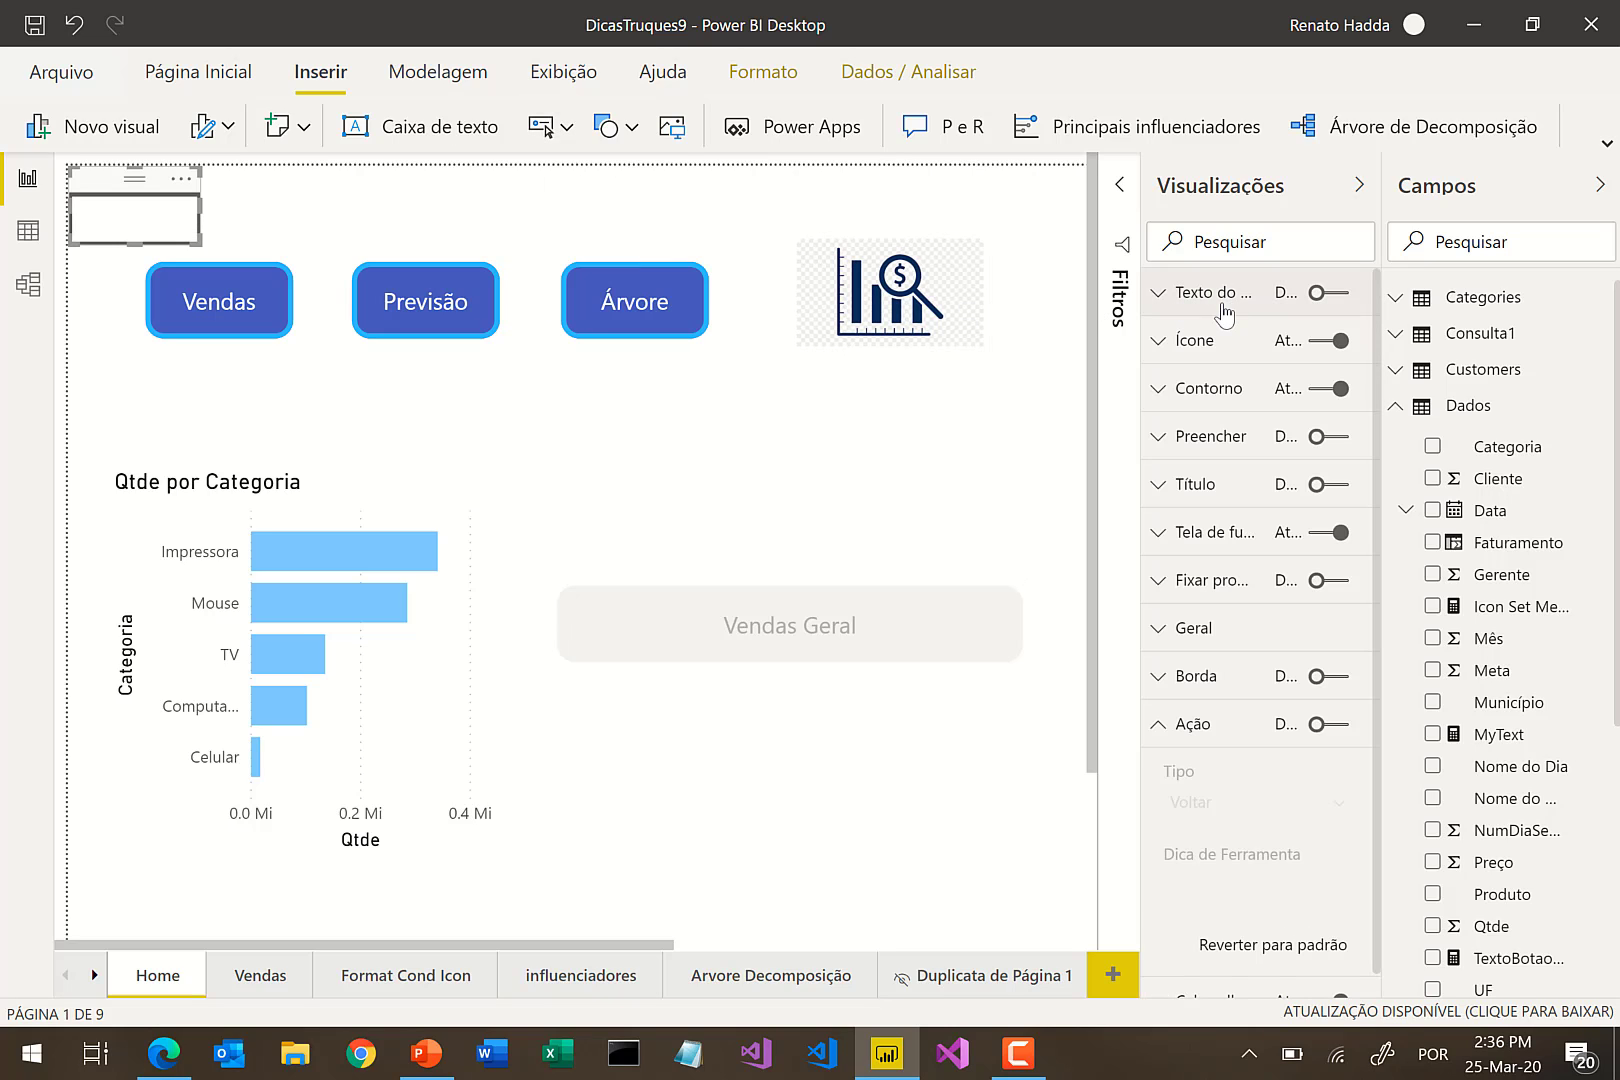
pyautogui.click(1340, 294)
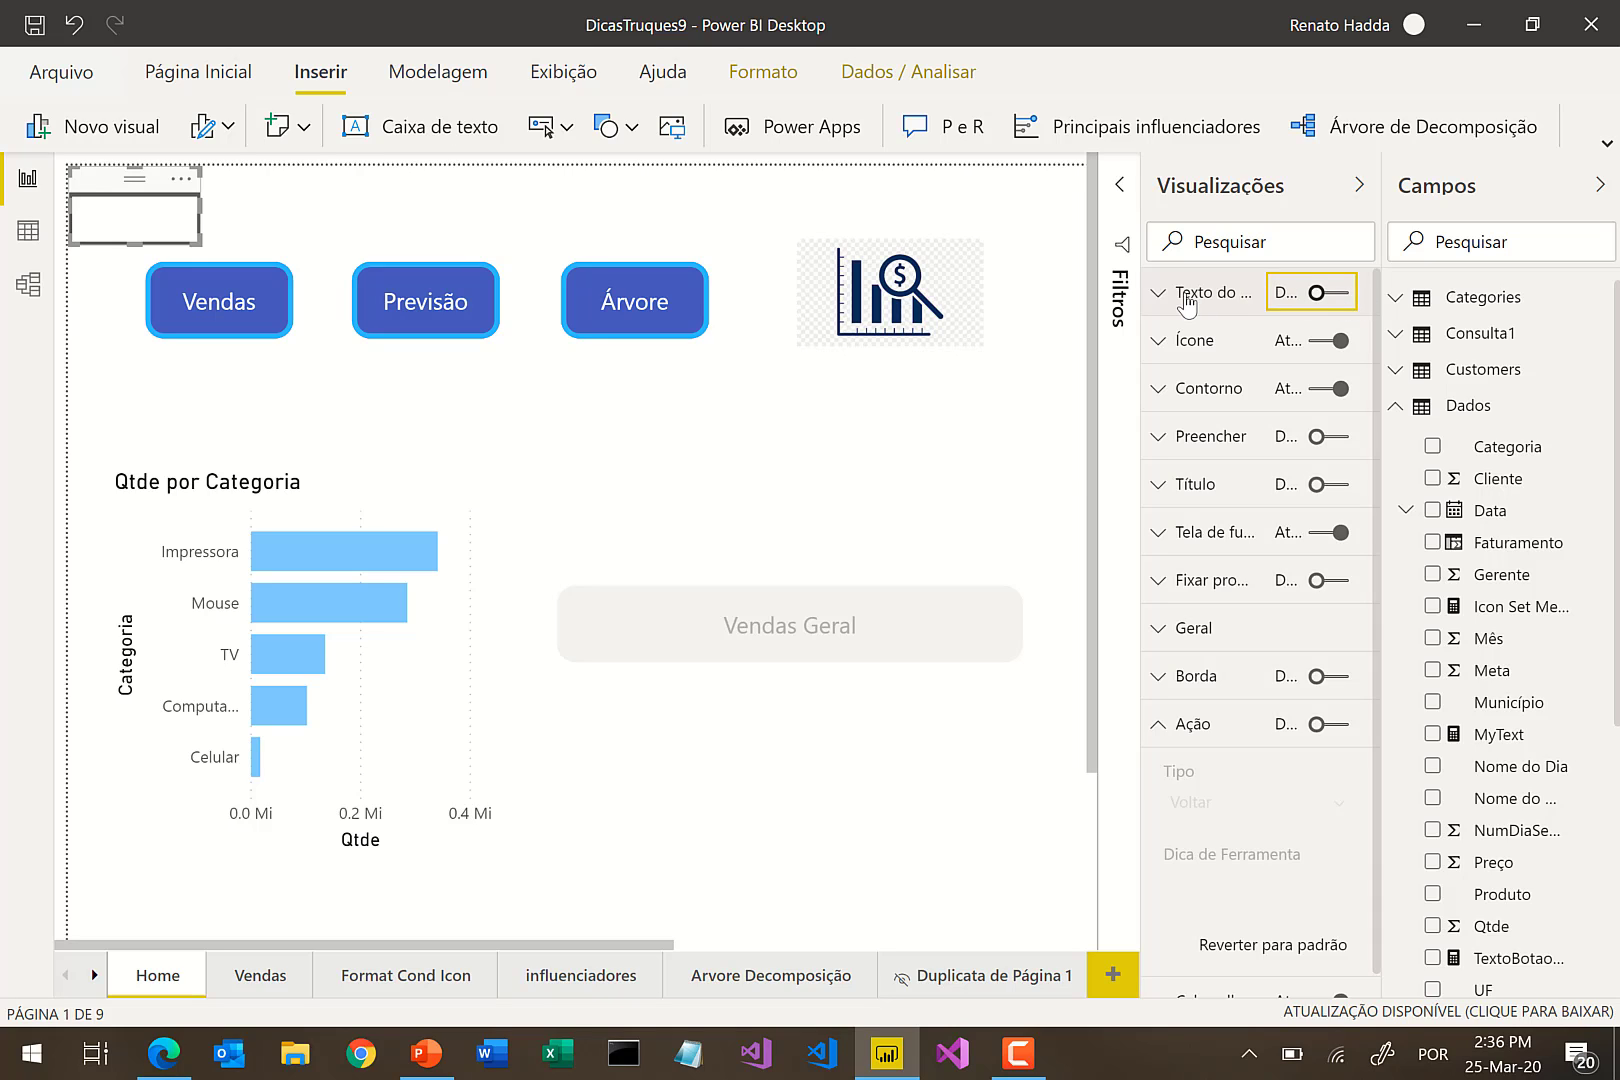
pyautogui.click(1185, 297)
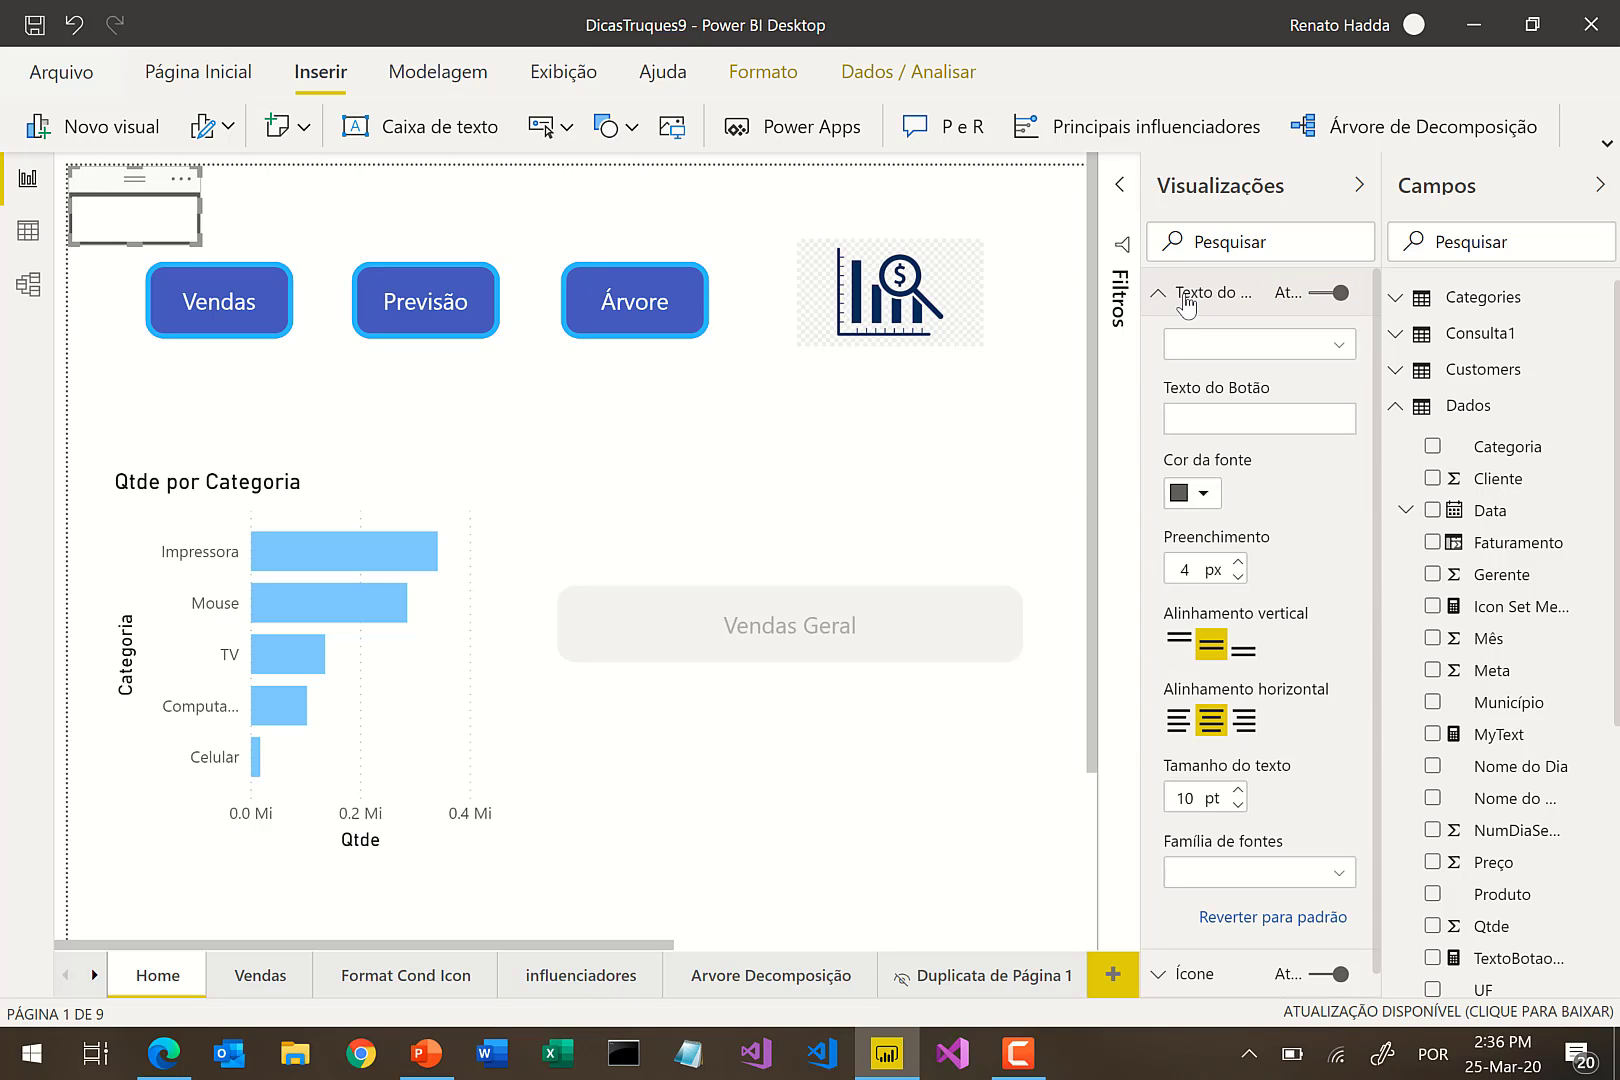
pyautogui.click(1197, 417)
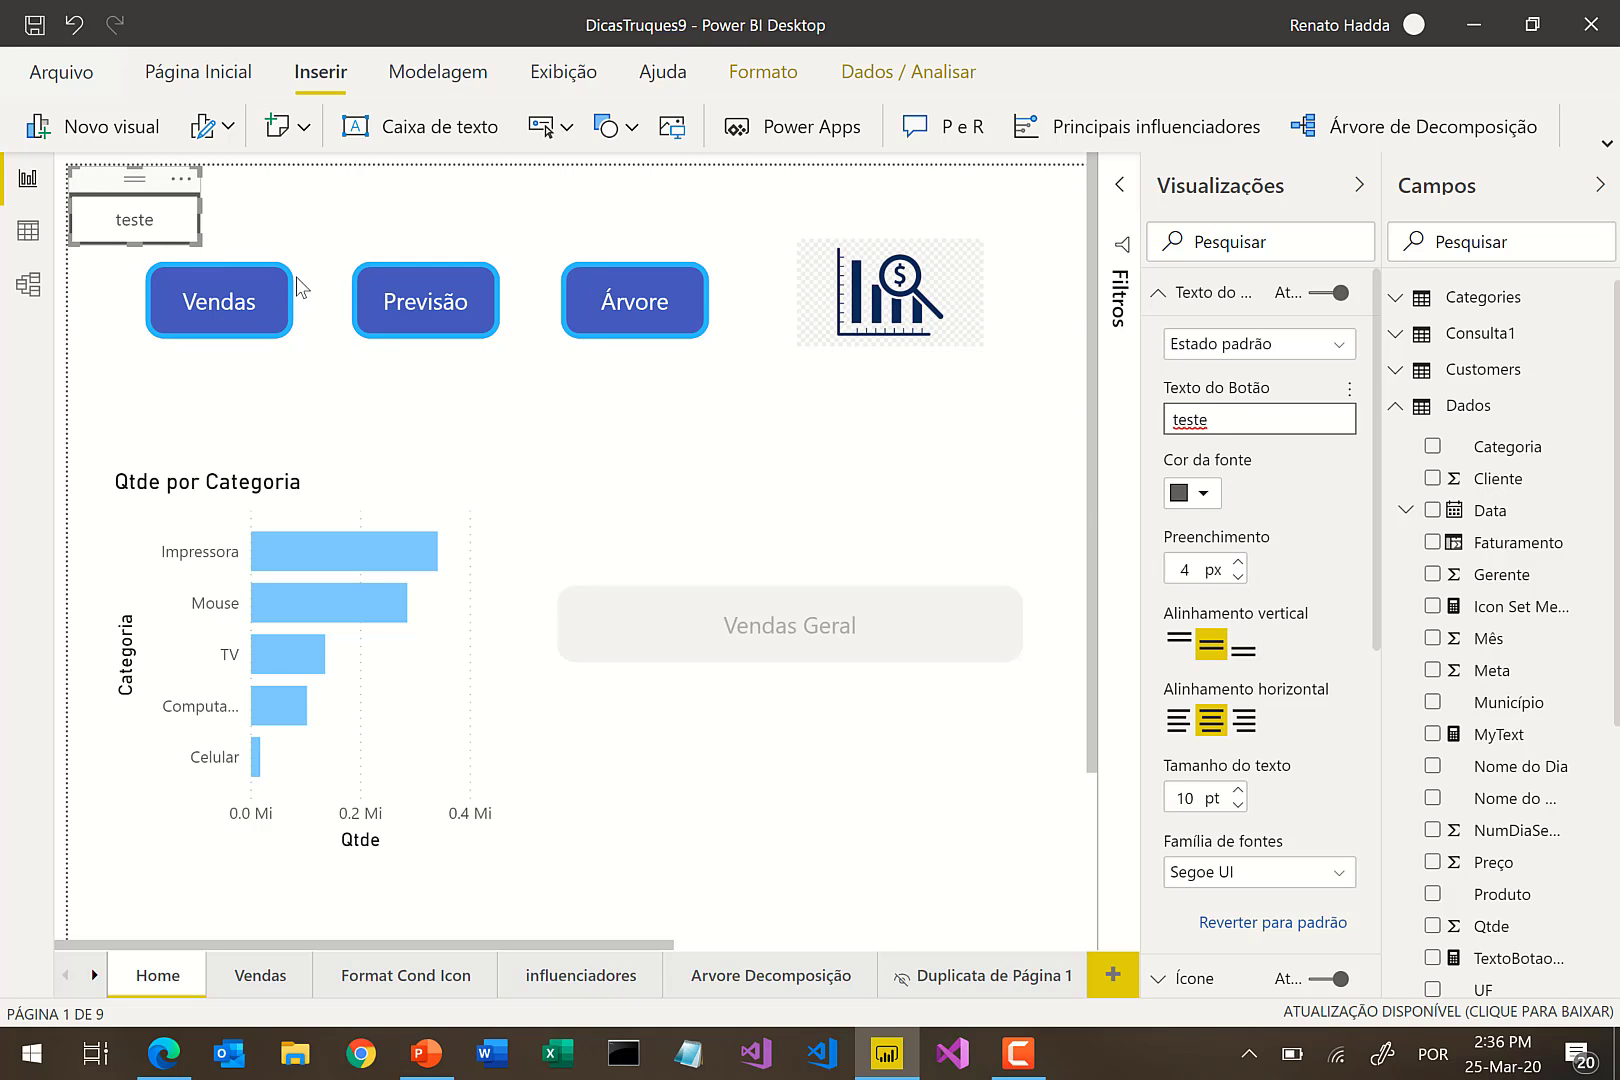
# - Copy the Vendas button's formatting onto the teste button with Format Painter, and delete the teste button
pyautogui.click(272, 250)
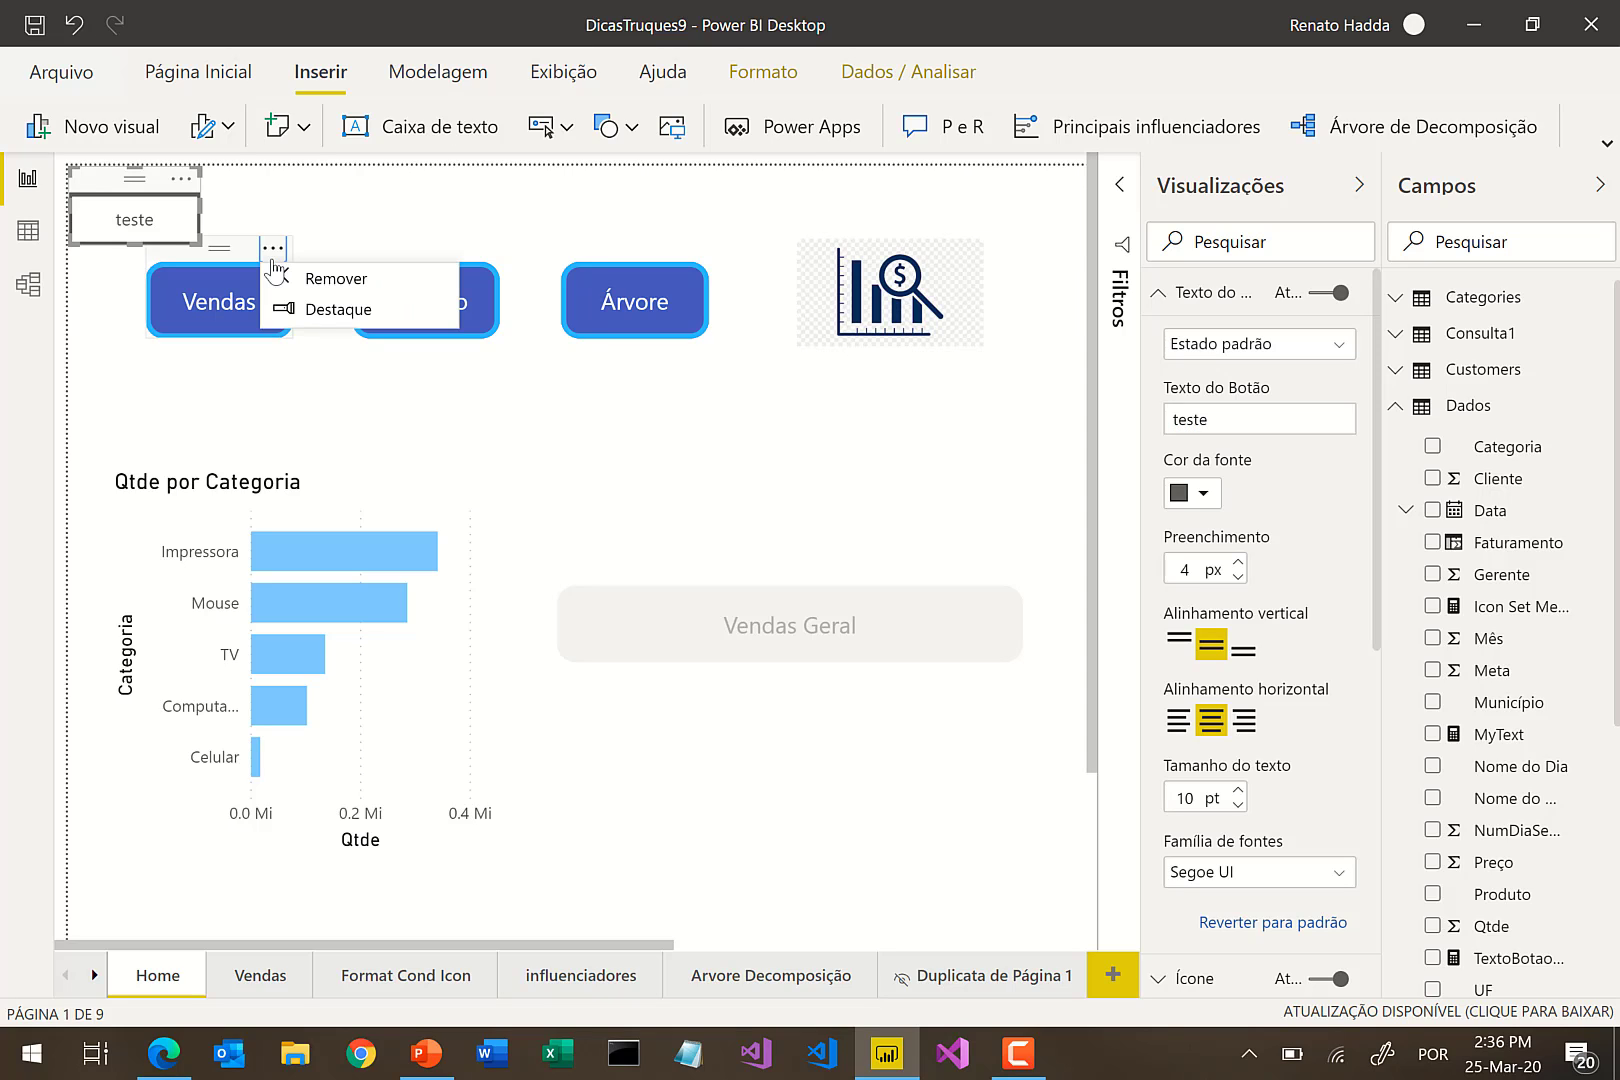
pyautogui.click(248, 275)
pyautogui.click(248, 275)
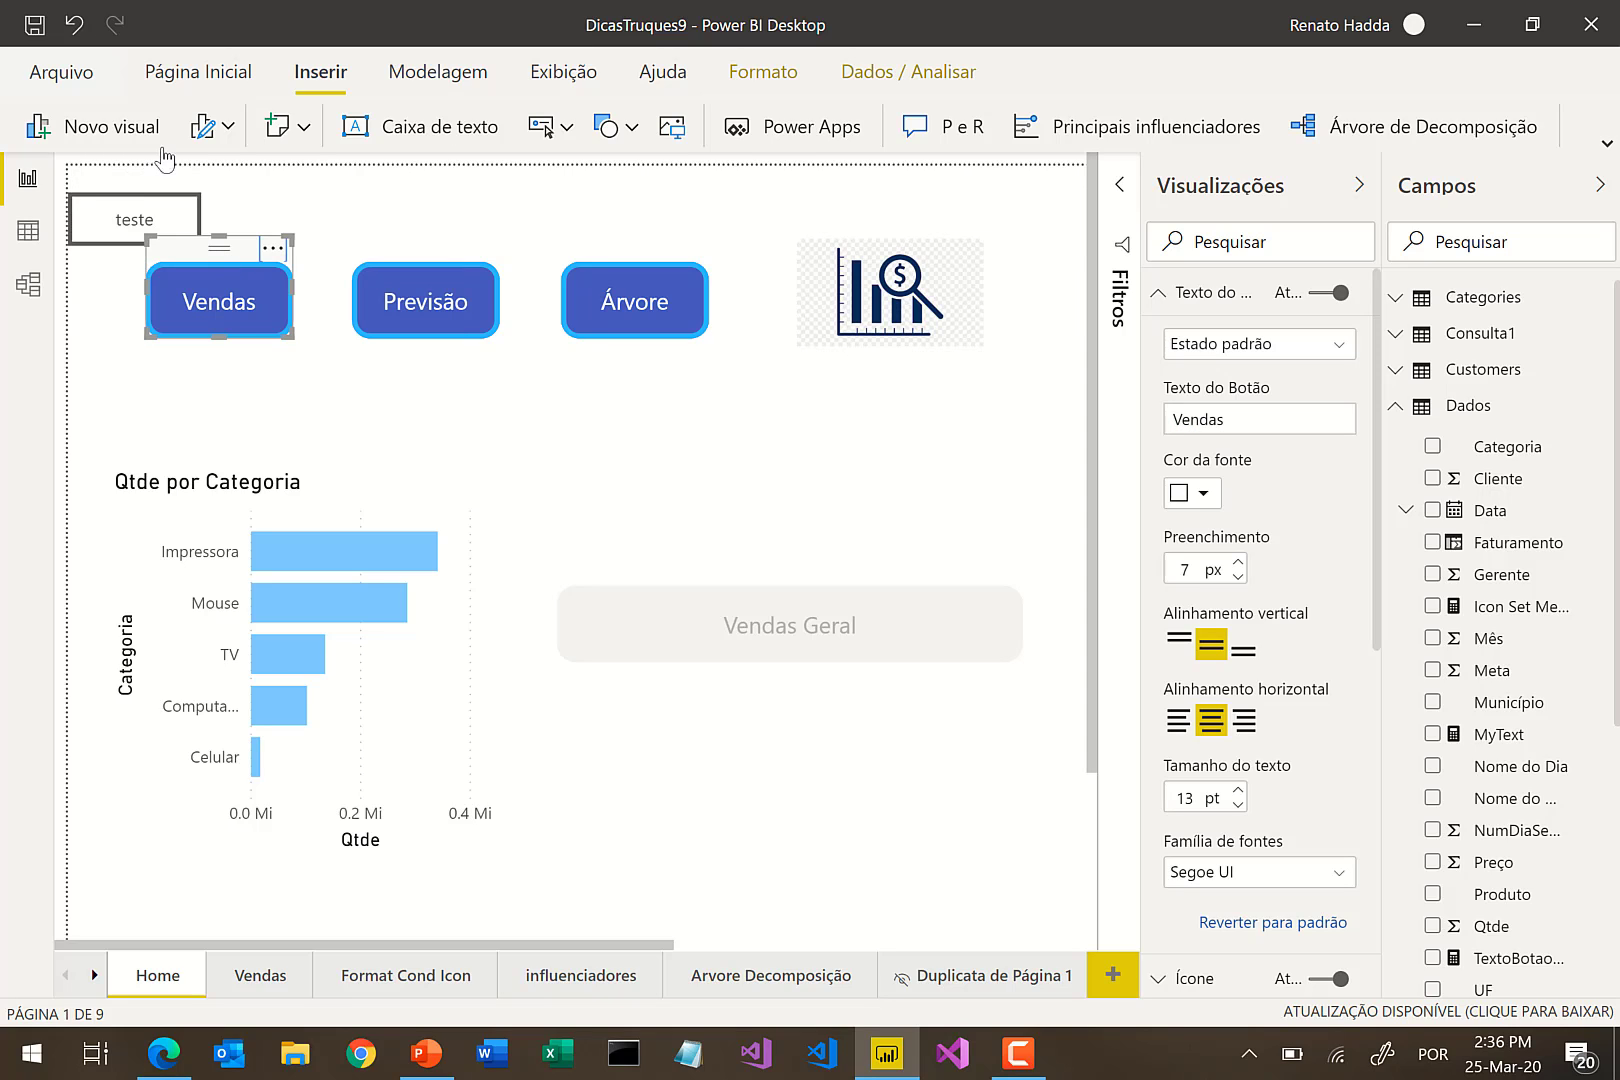
pyautogui.click(198, 71)
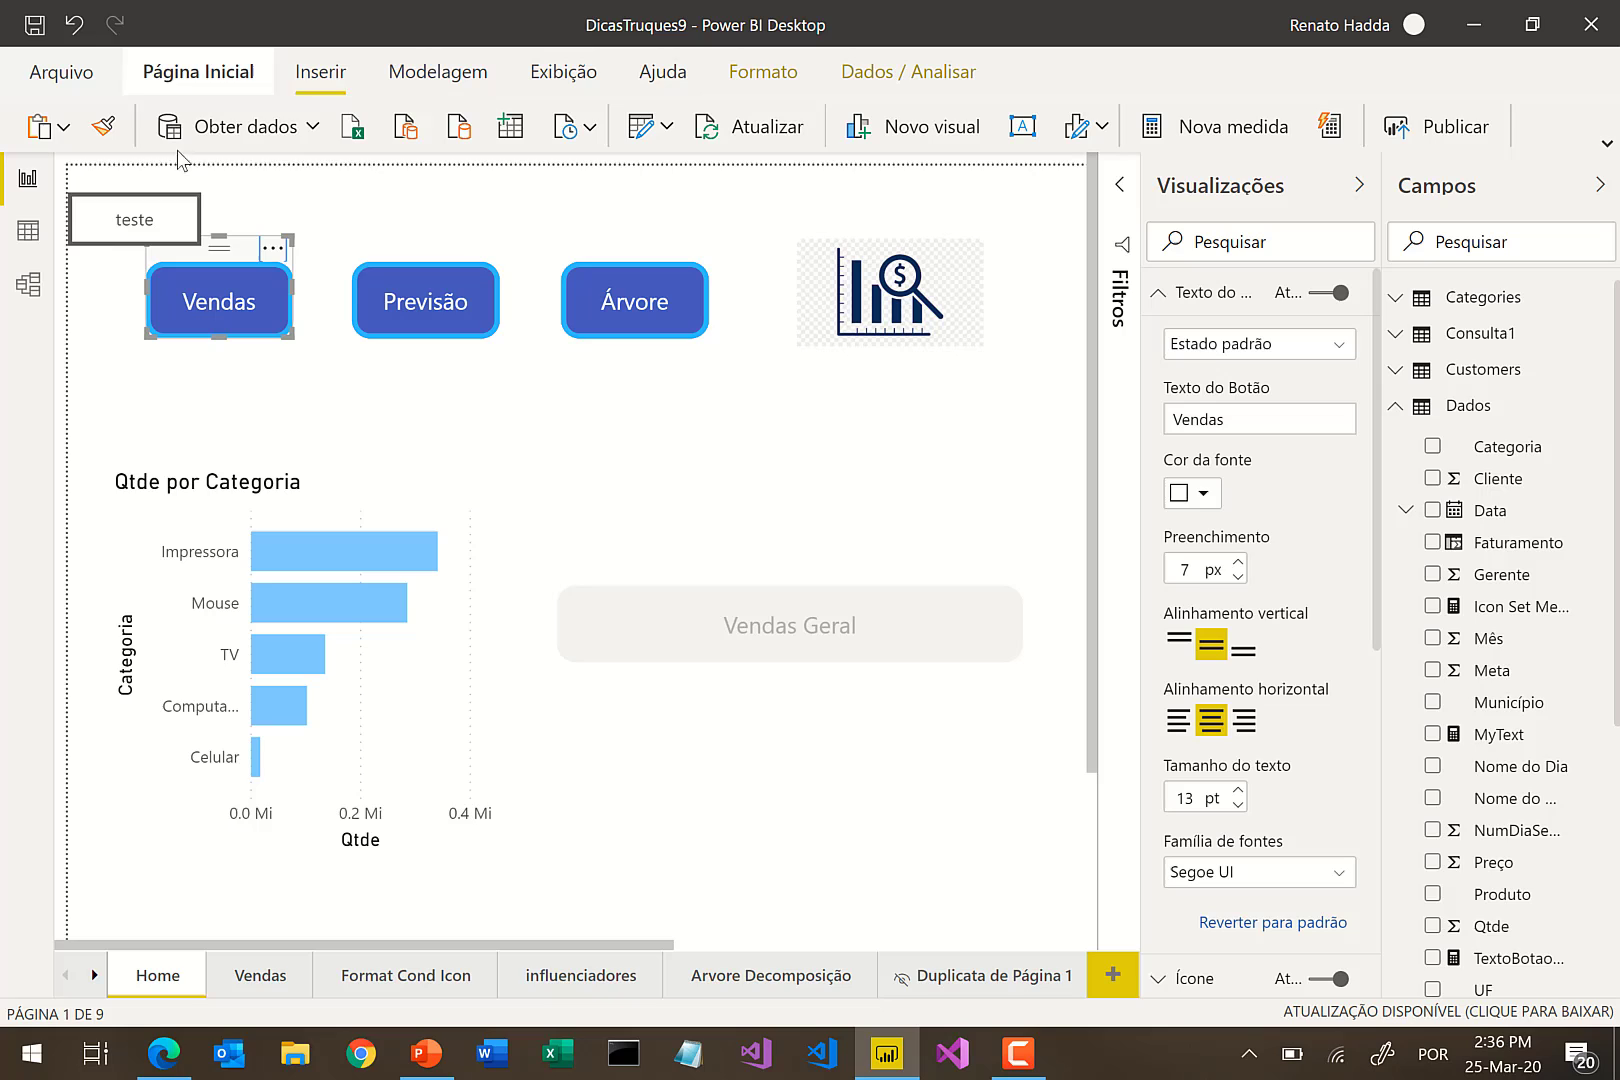
pyautogui.click(104, 124)
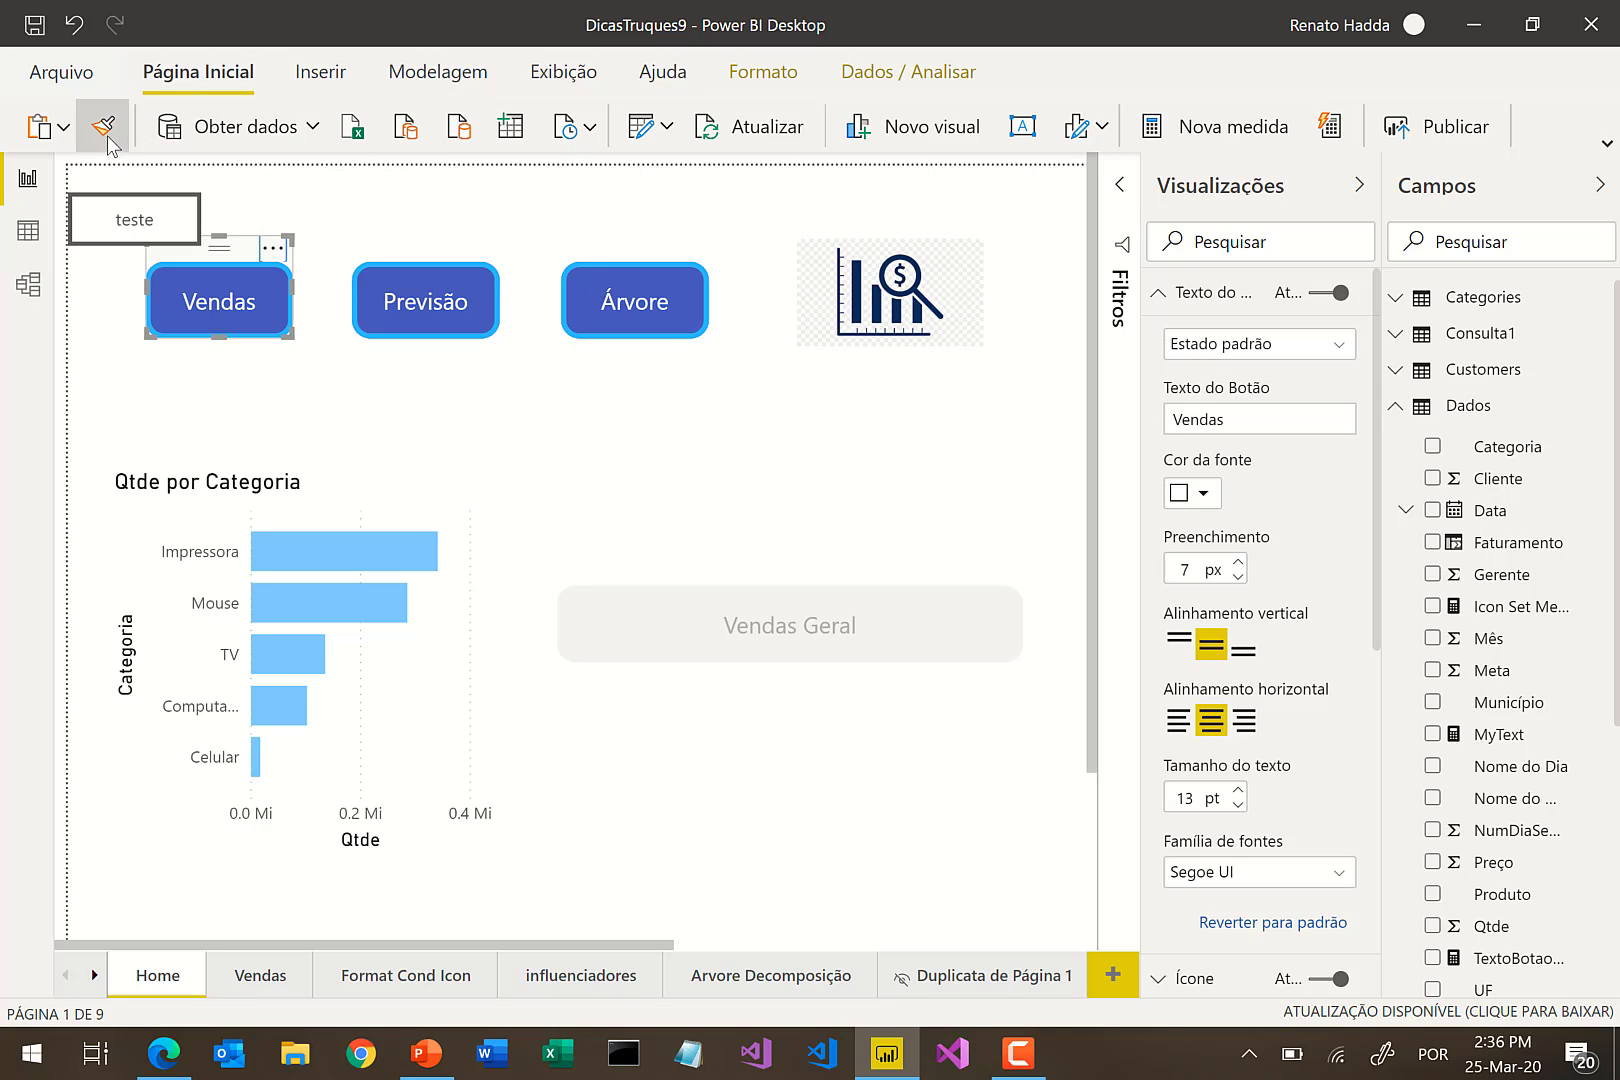
pyautogui.click(115, 221)
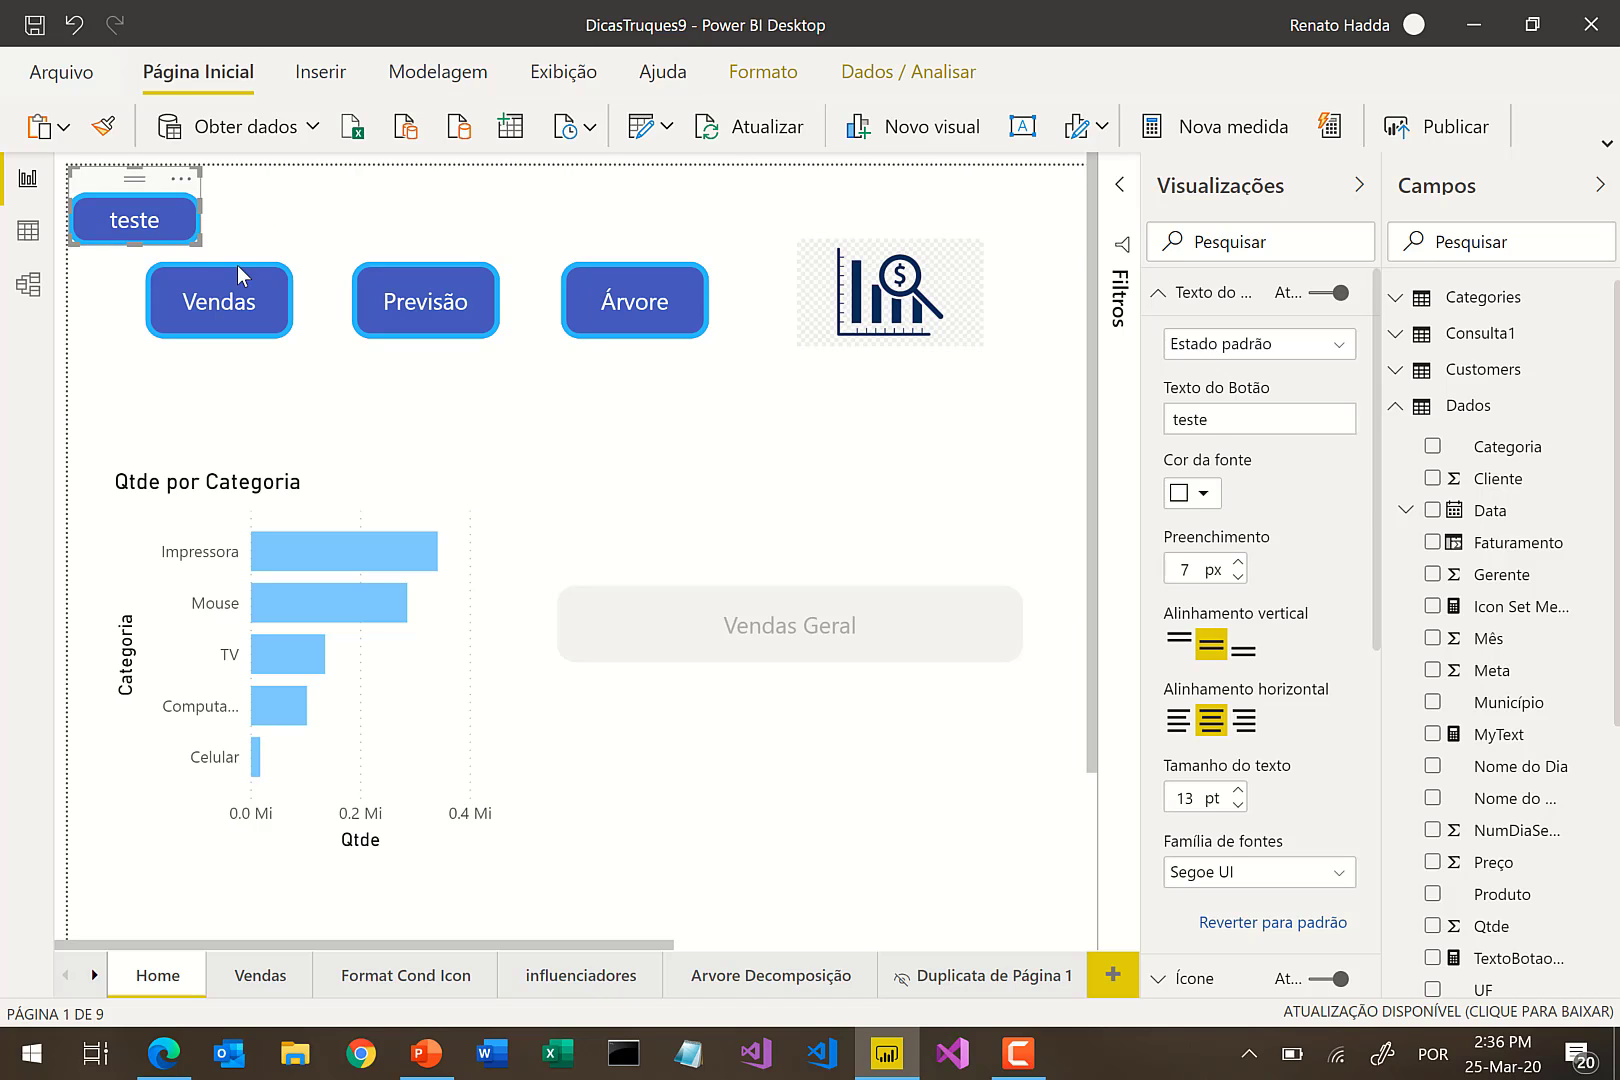
pyautogui.press('Delete')
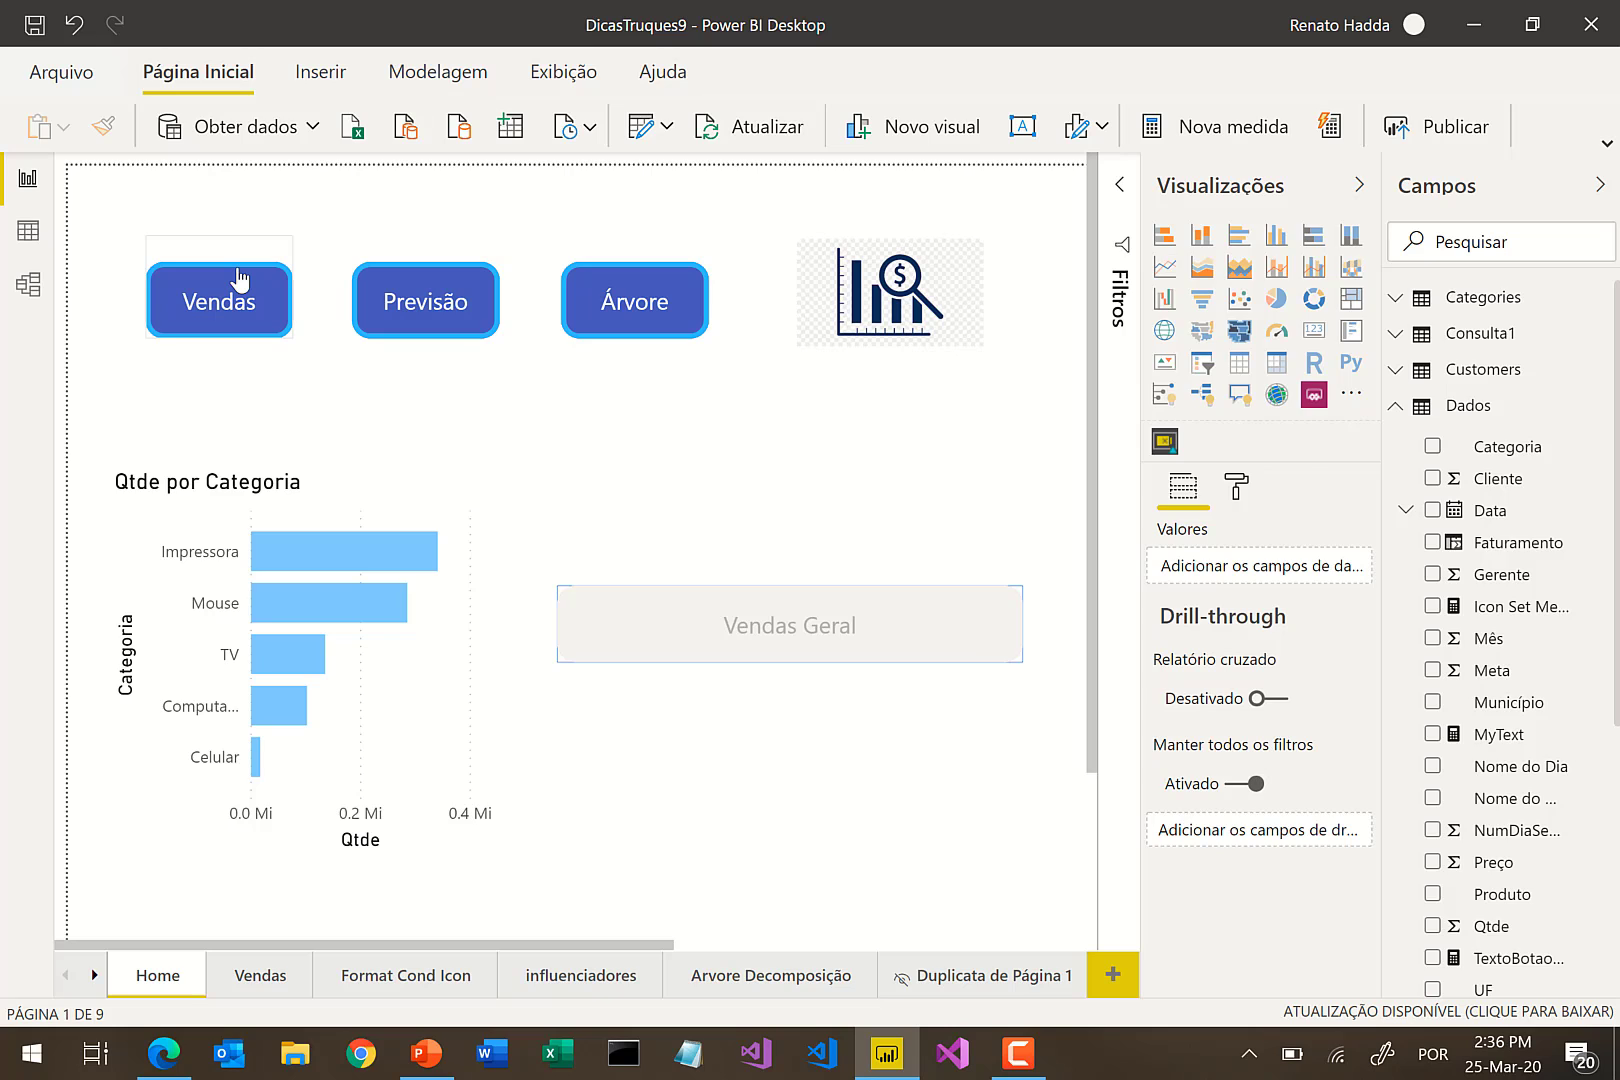
# - Examine the Vendas button's fill and outline settings, and view the Vendas and Format Cond Icon pages before returning to Home
pyautogui.click(238, 278)
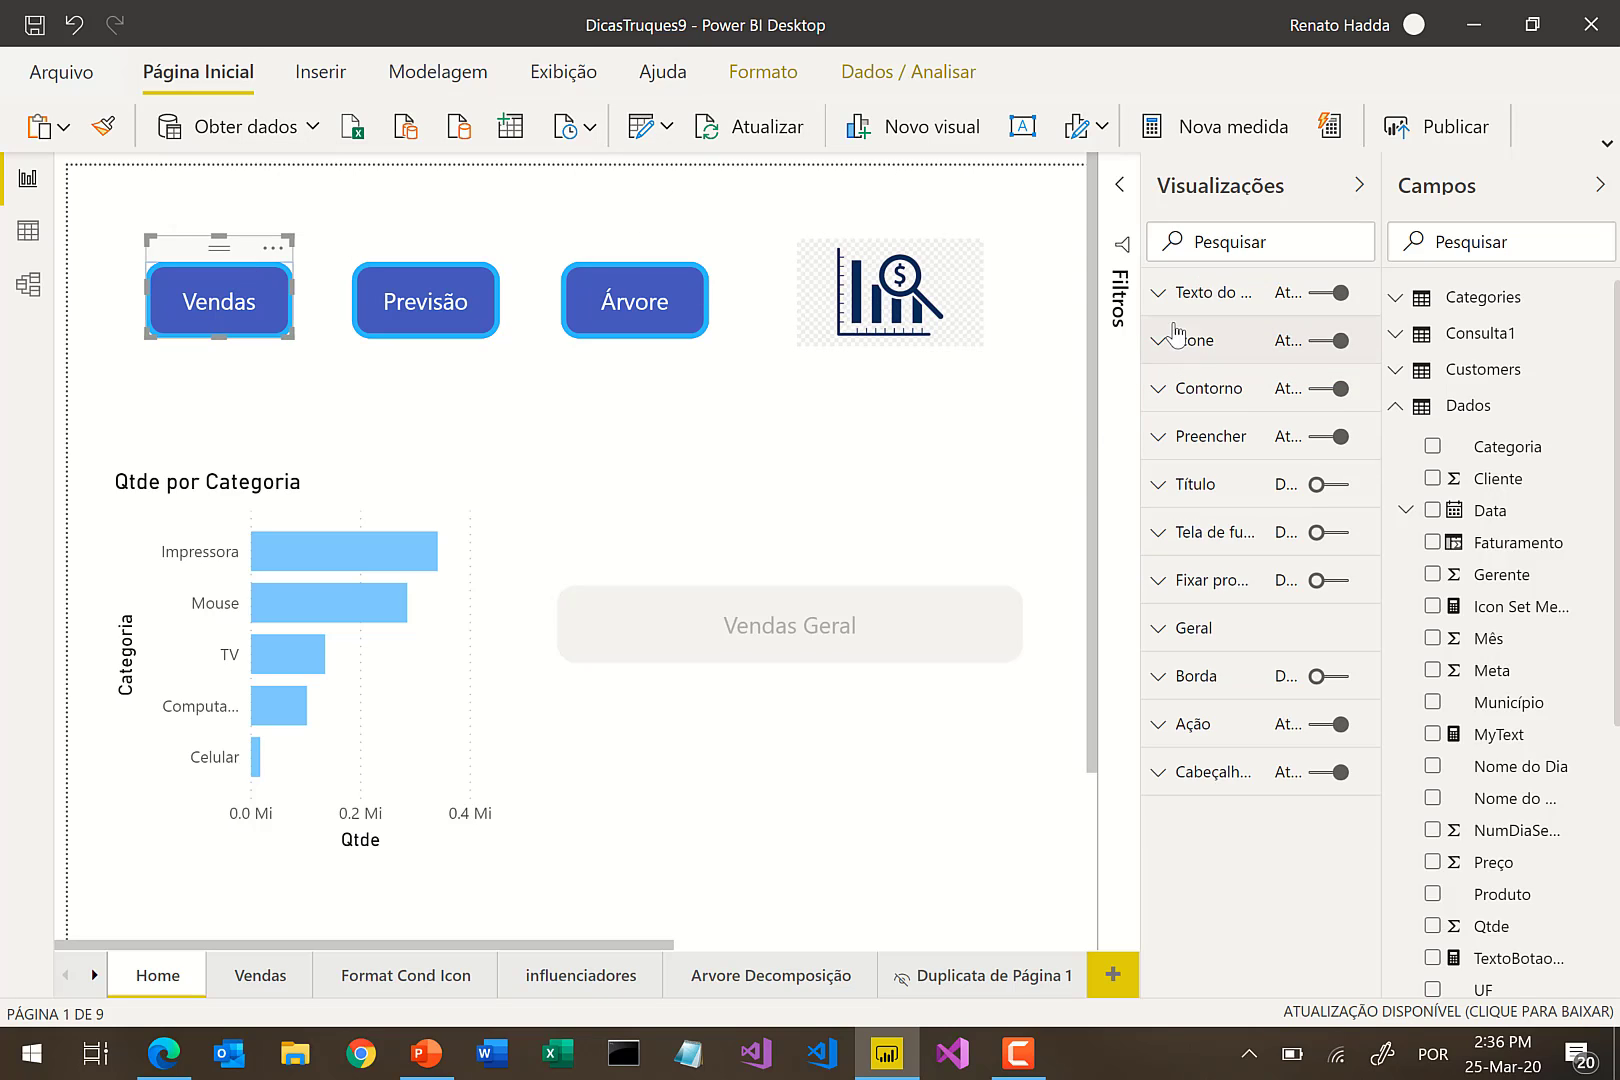
pyautogui.click(1160, 438)
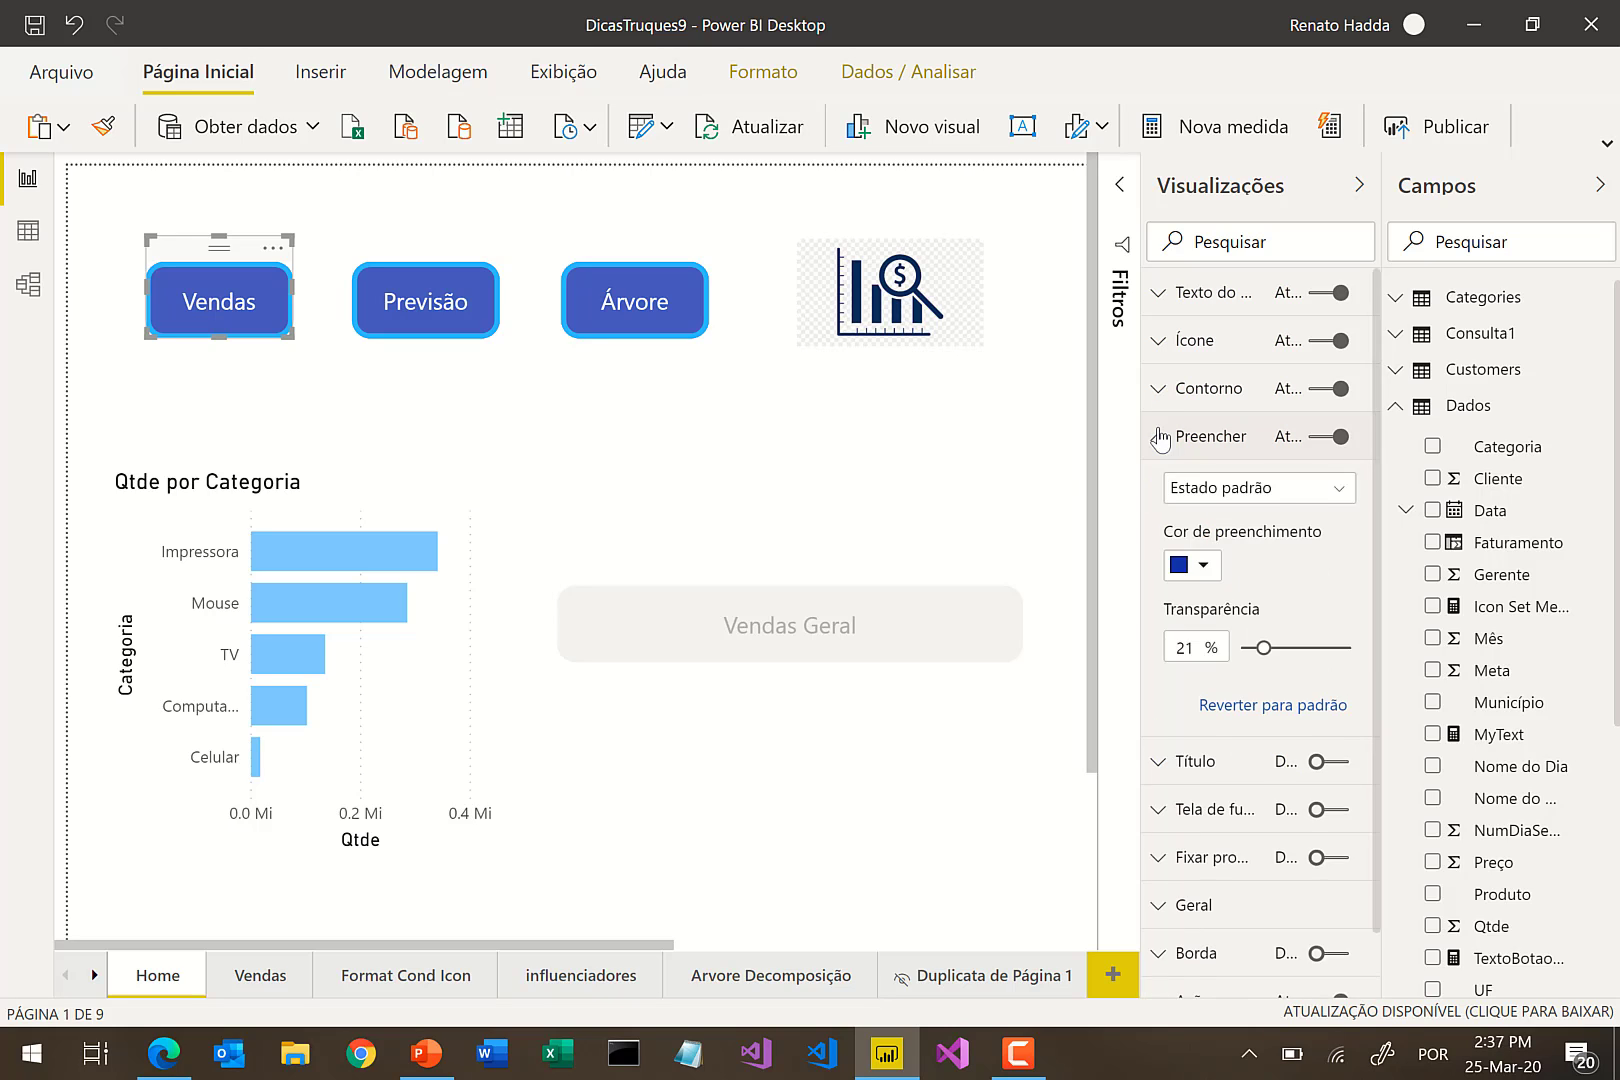
pyautogui.click(1160, 438)
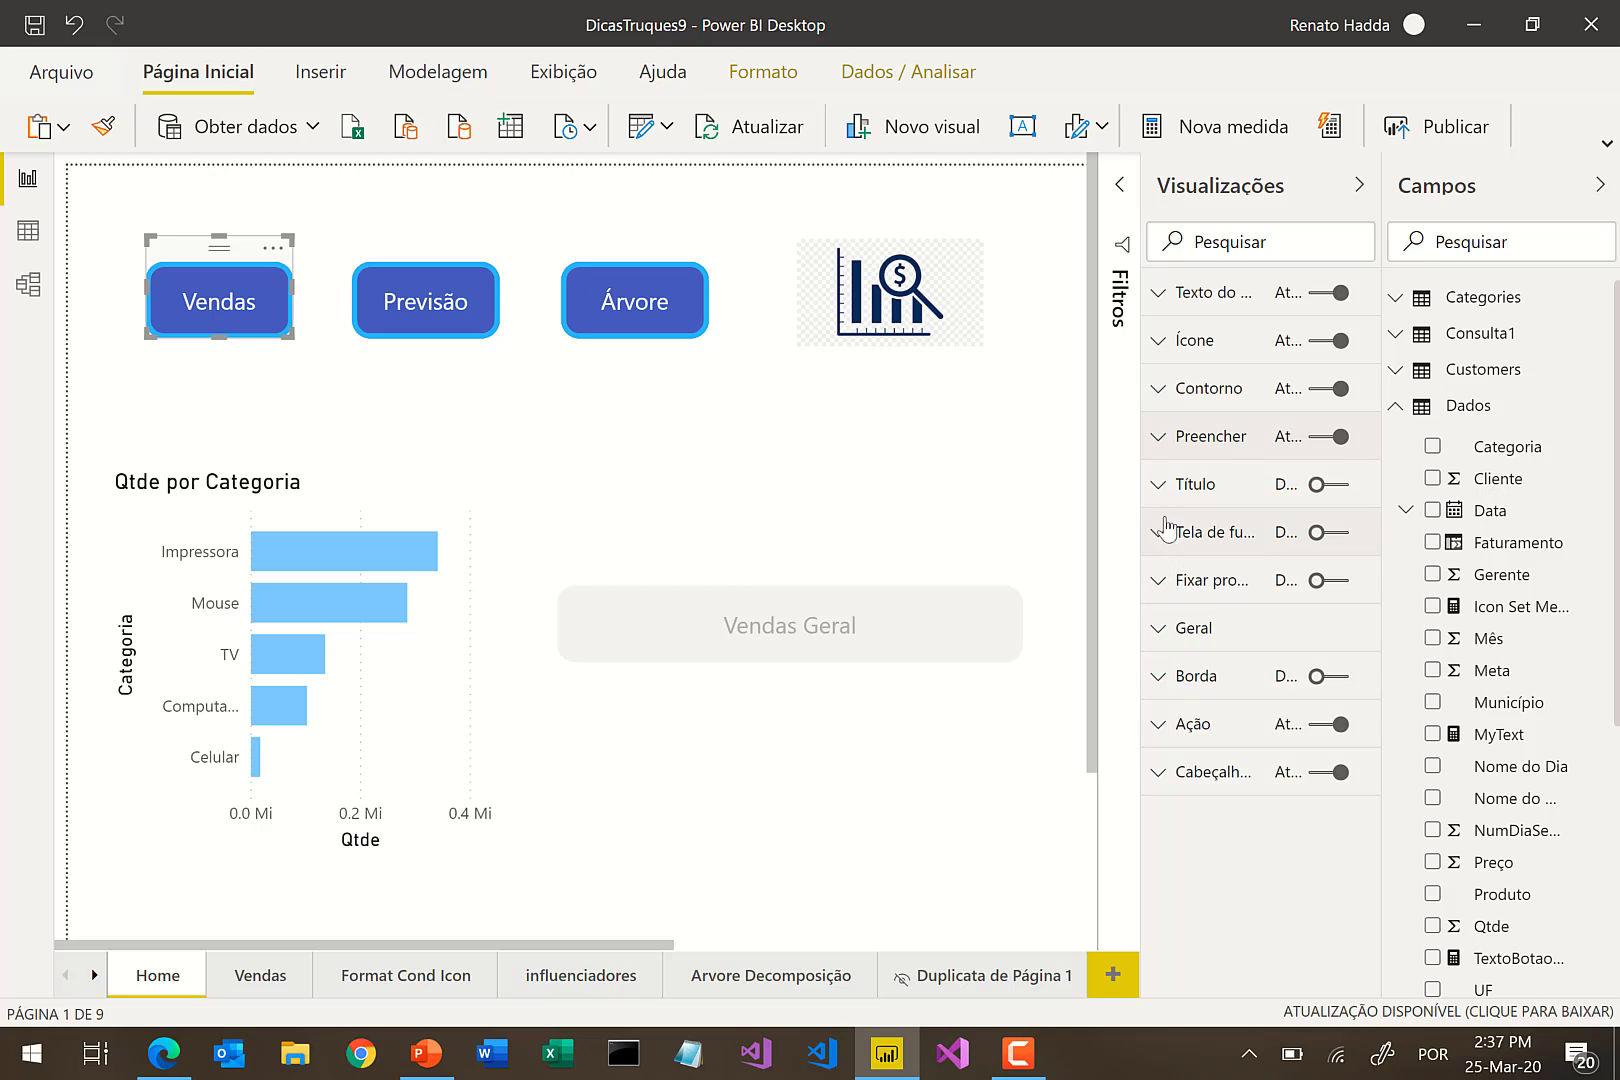
pyautogui.click(1200, 390)
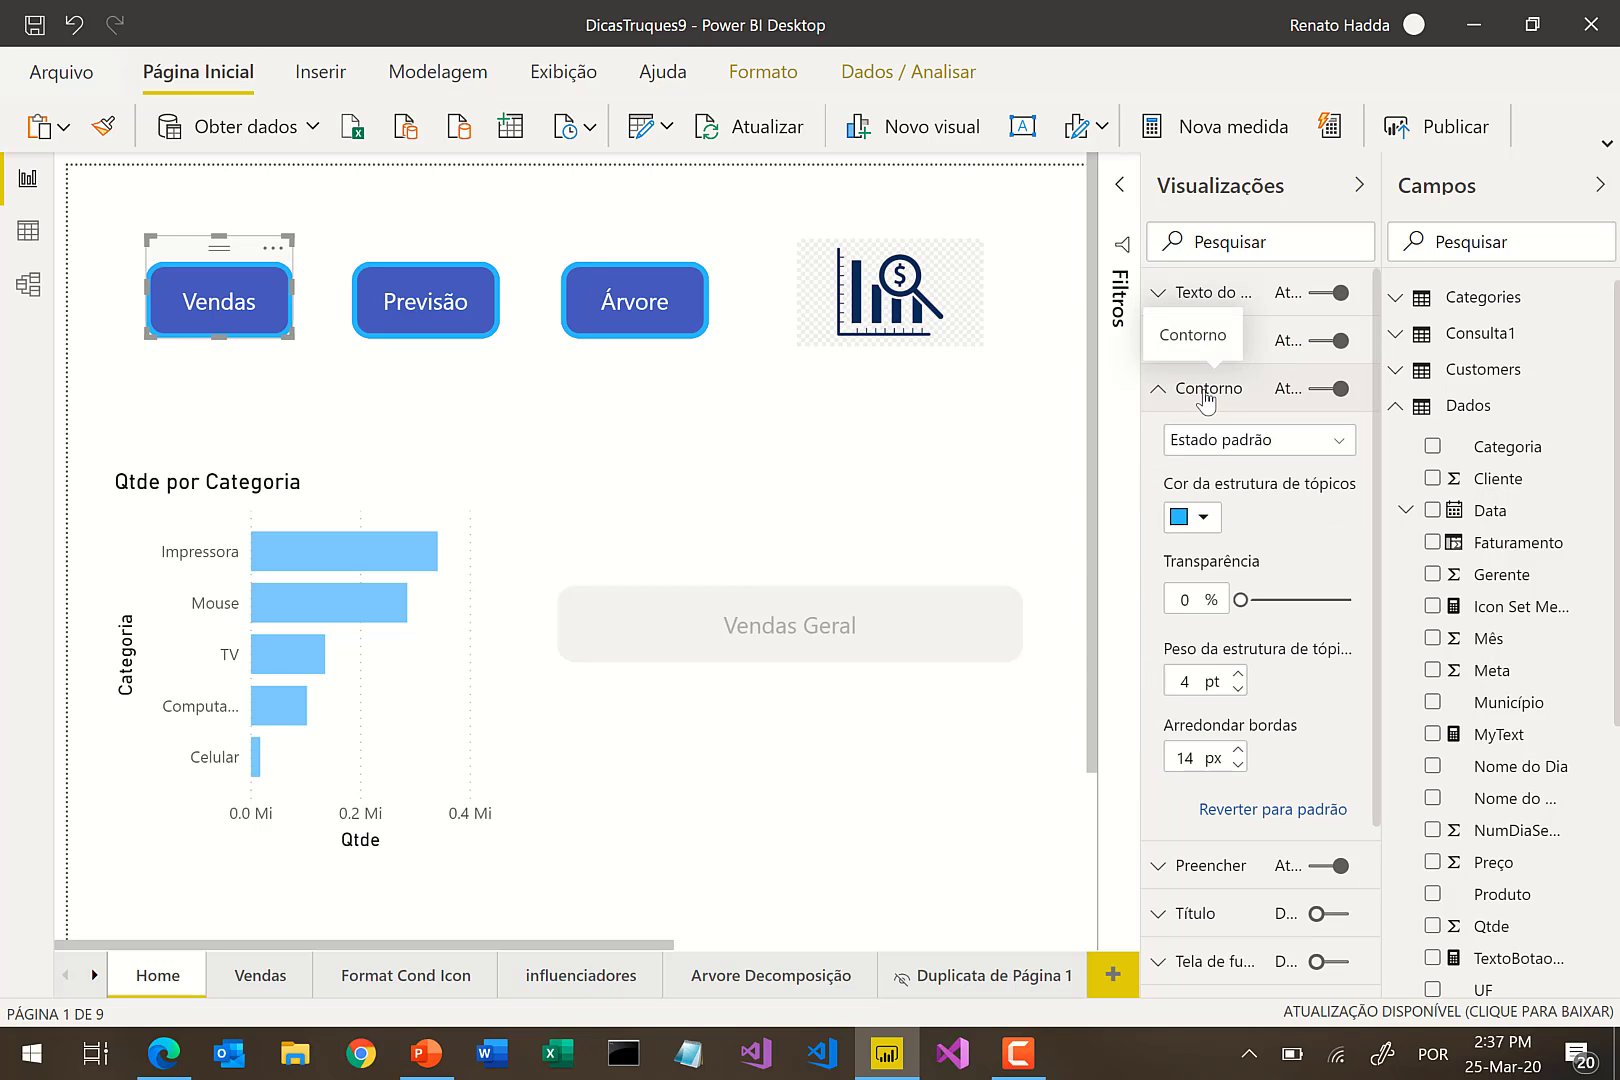
pyautogui.click(1207, 395)
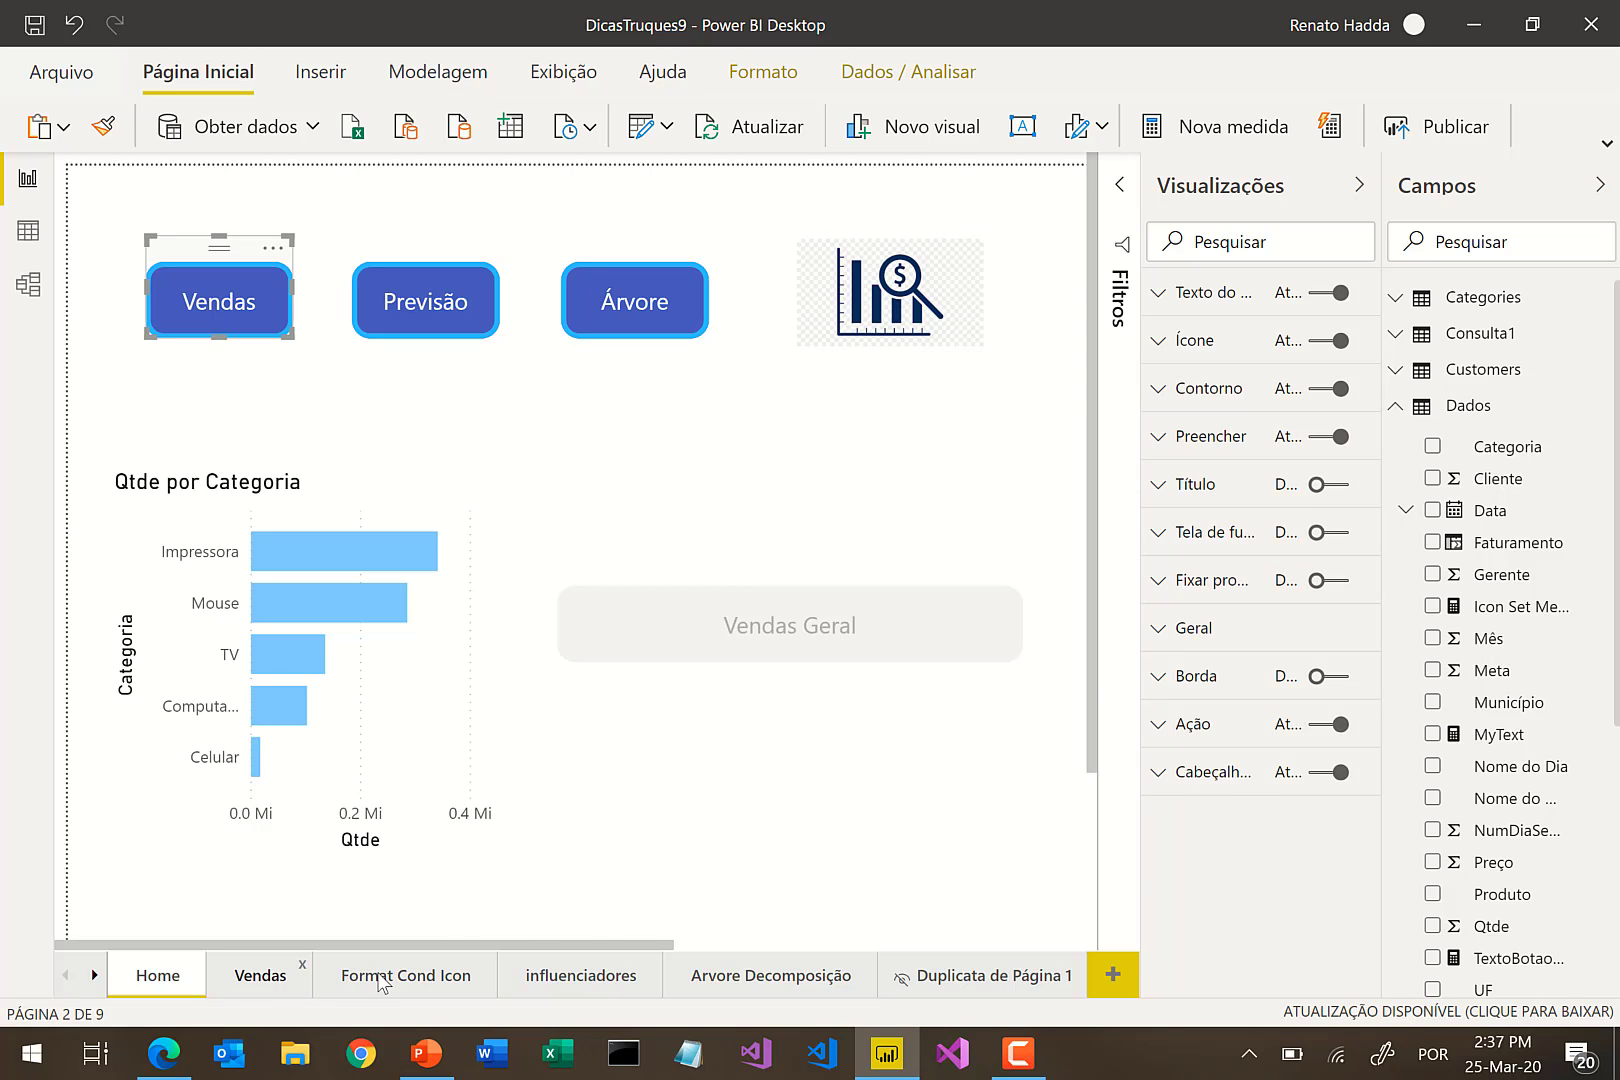
pyautogui.click(290, 982)
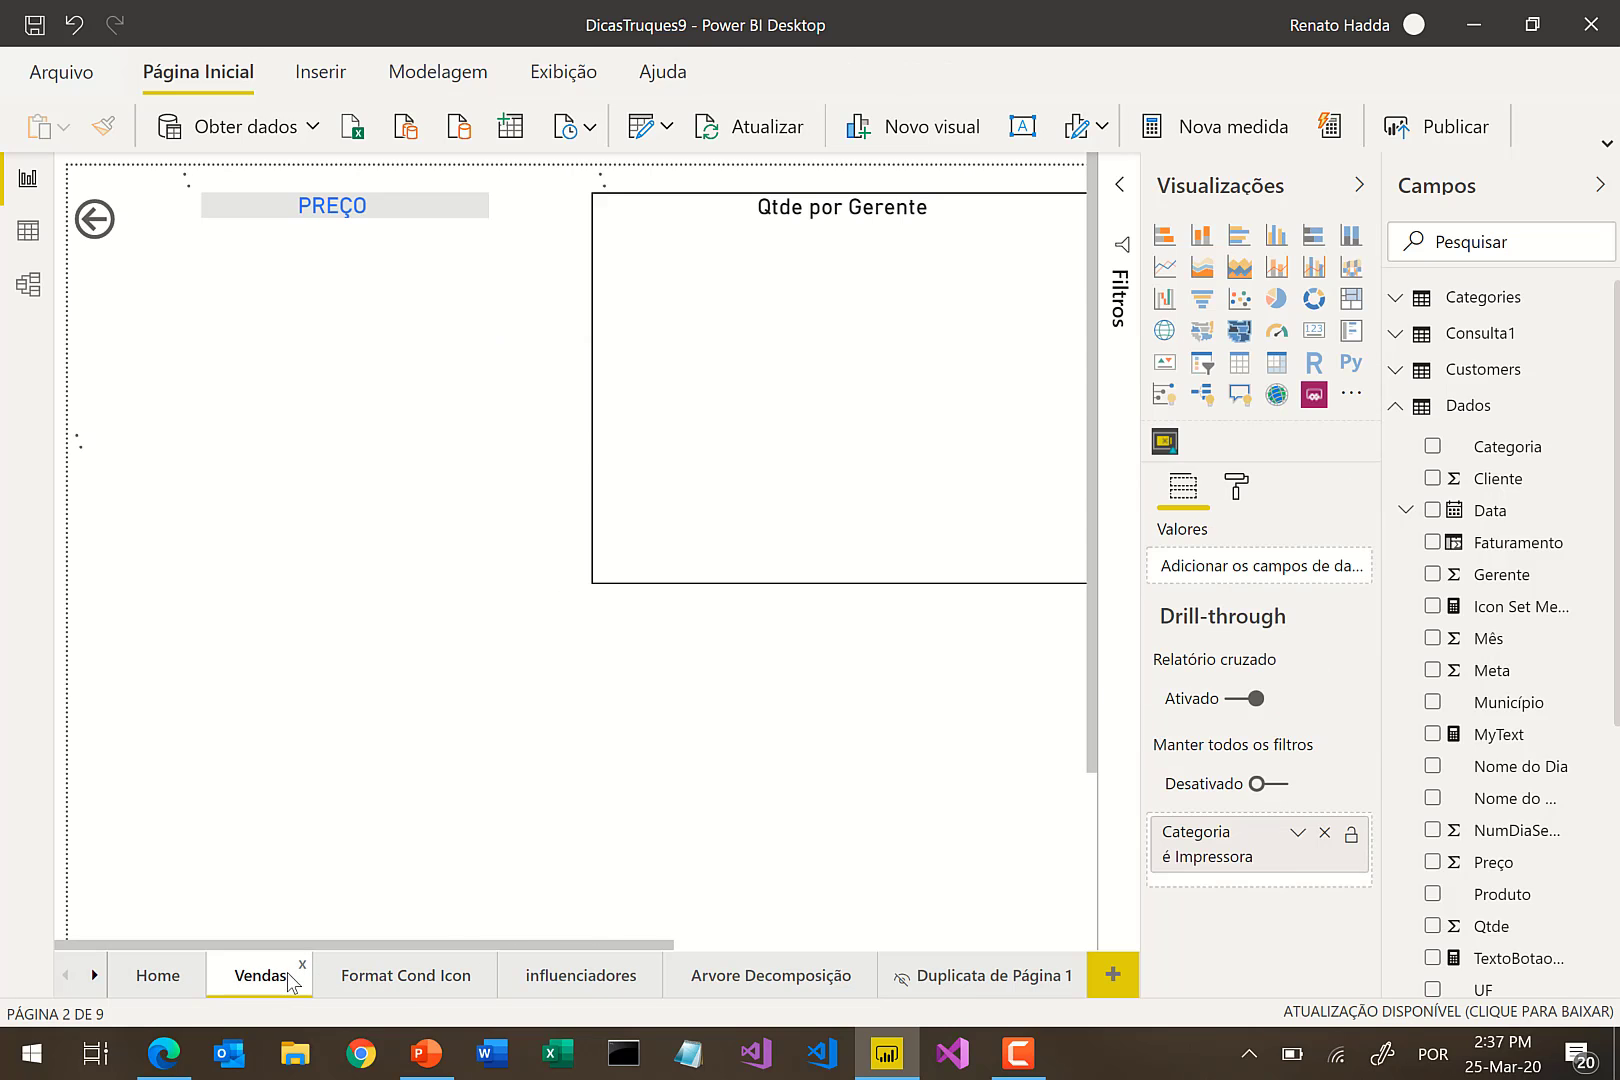
pyautogui.click(398, 983)
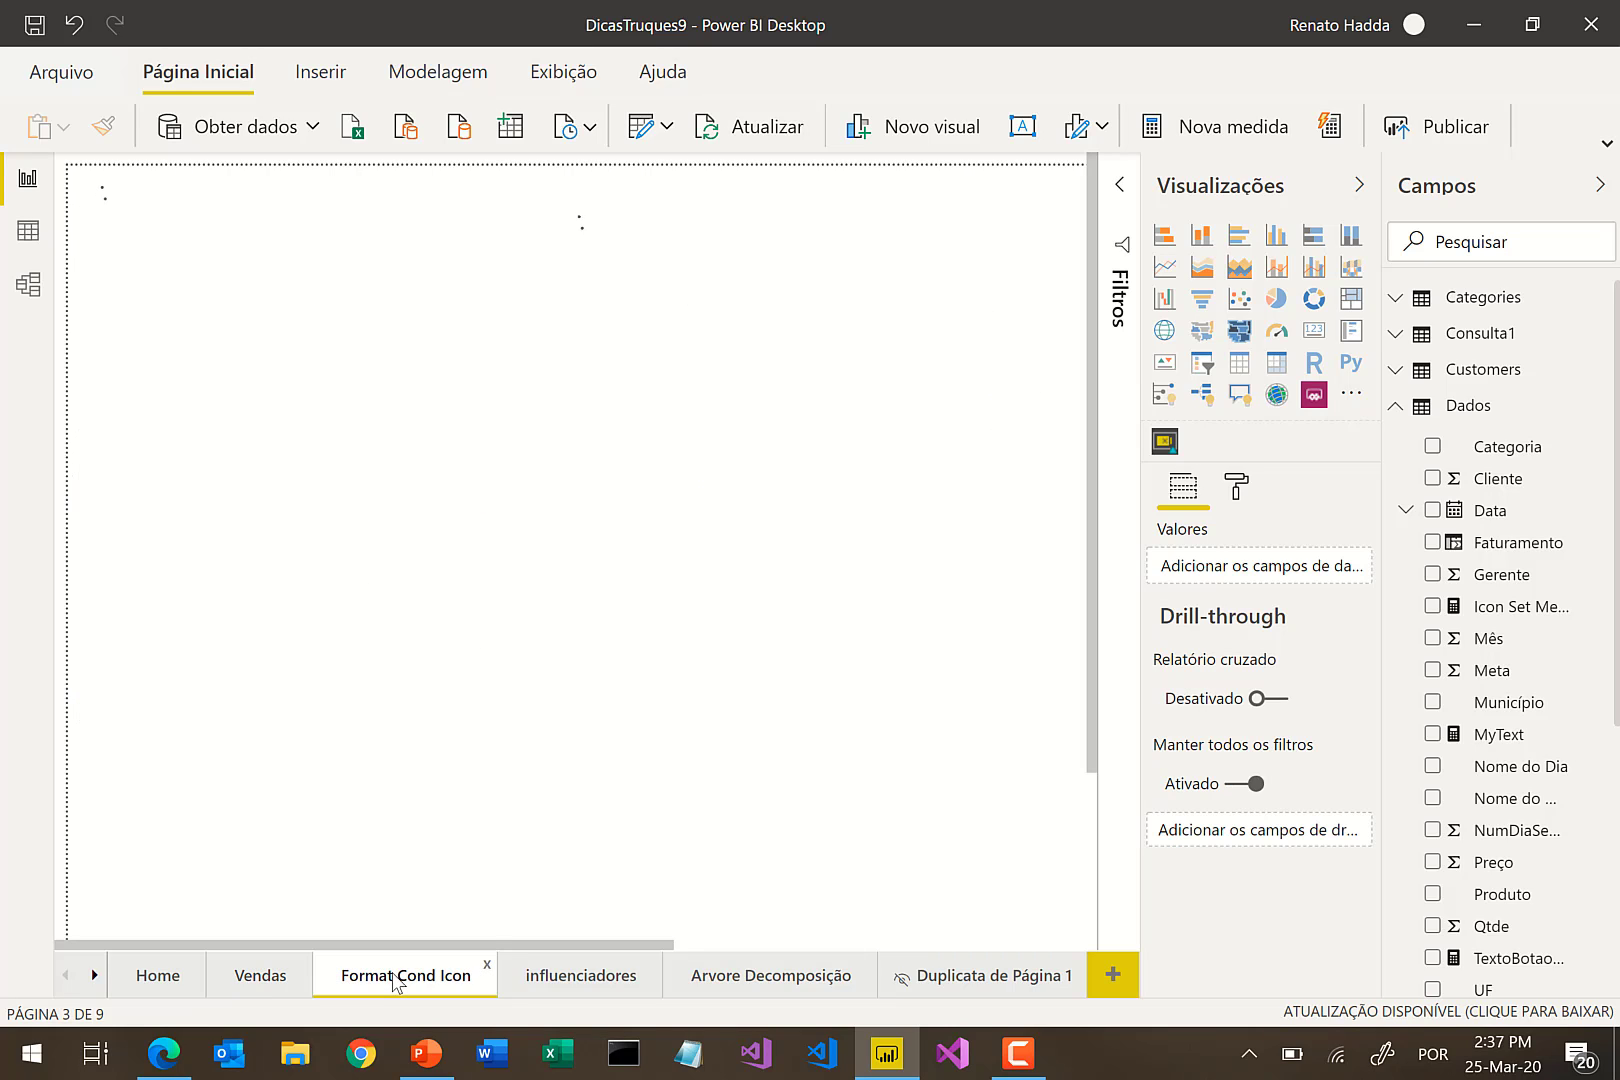
pyautogui.click(162, 978)
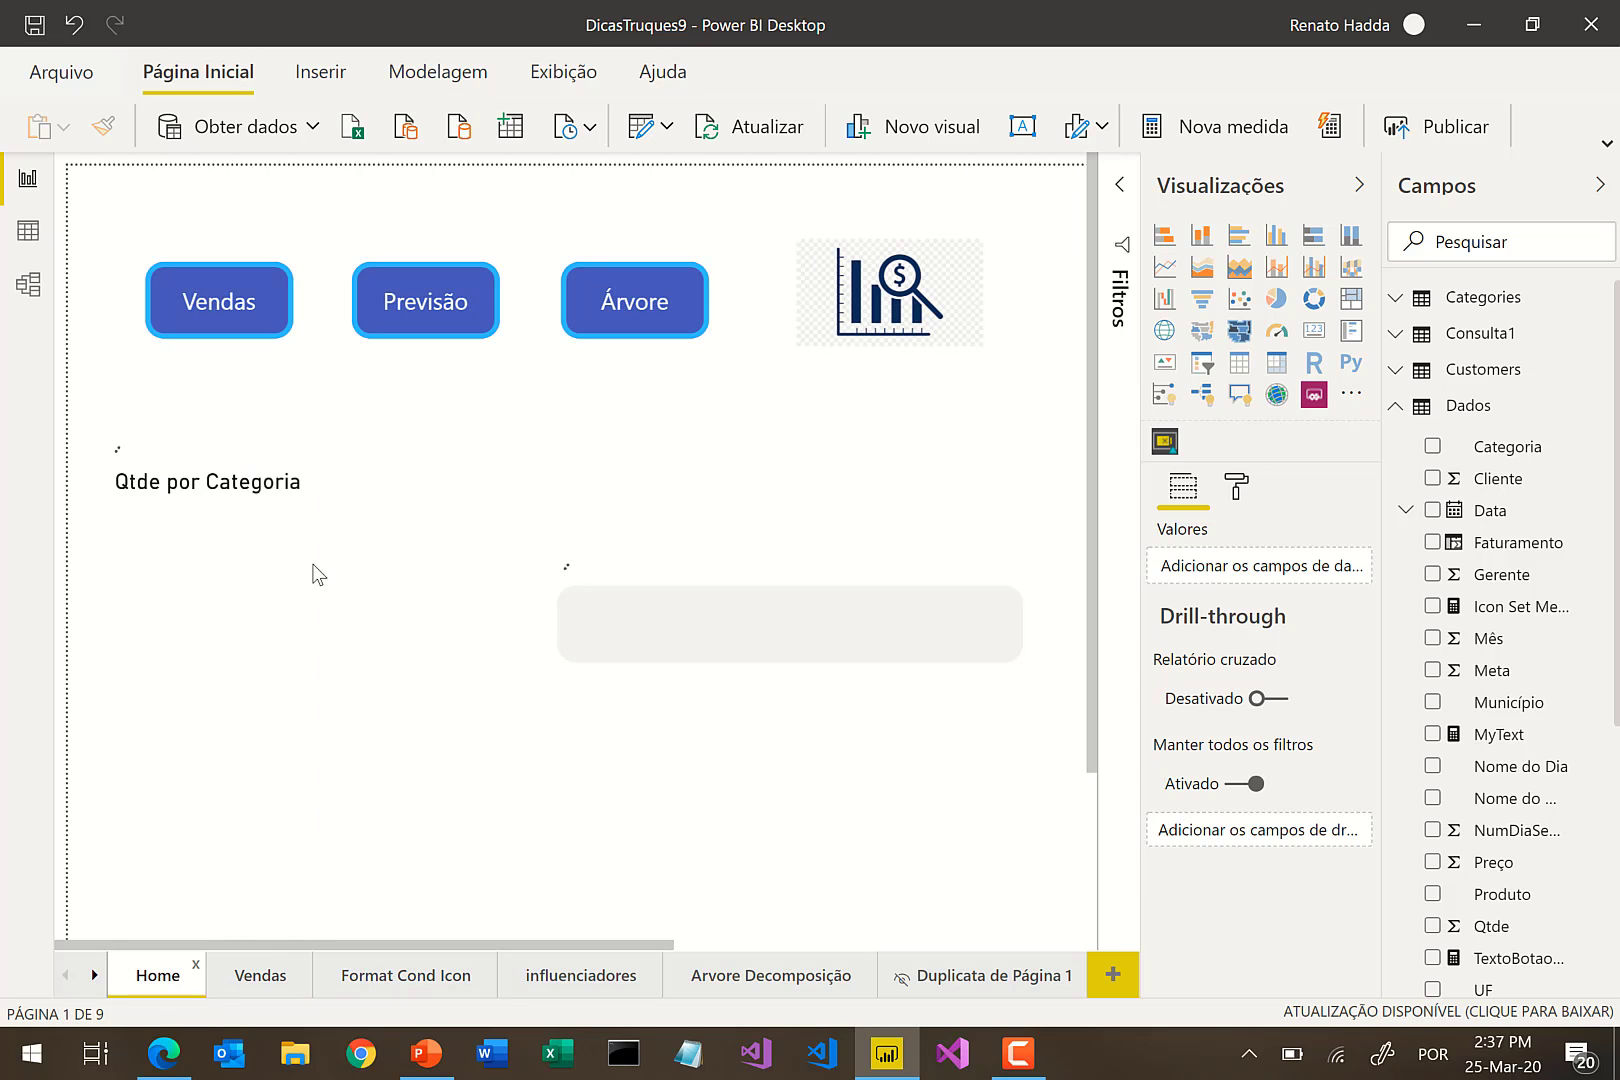
# - Set the action type of the Vendas button on the Home page to Navegação na página
pyautogui.click(286, 334)
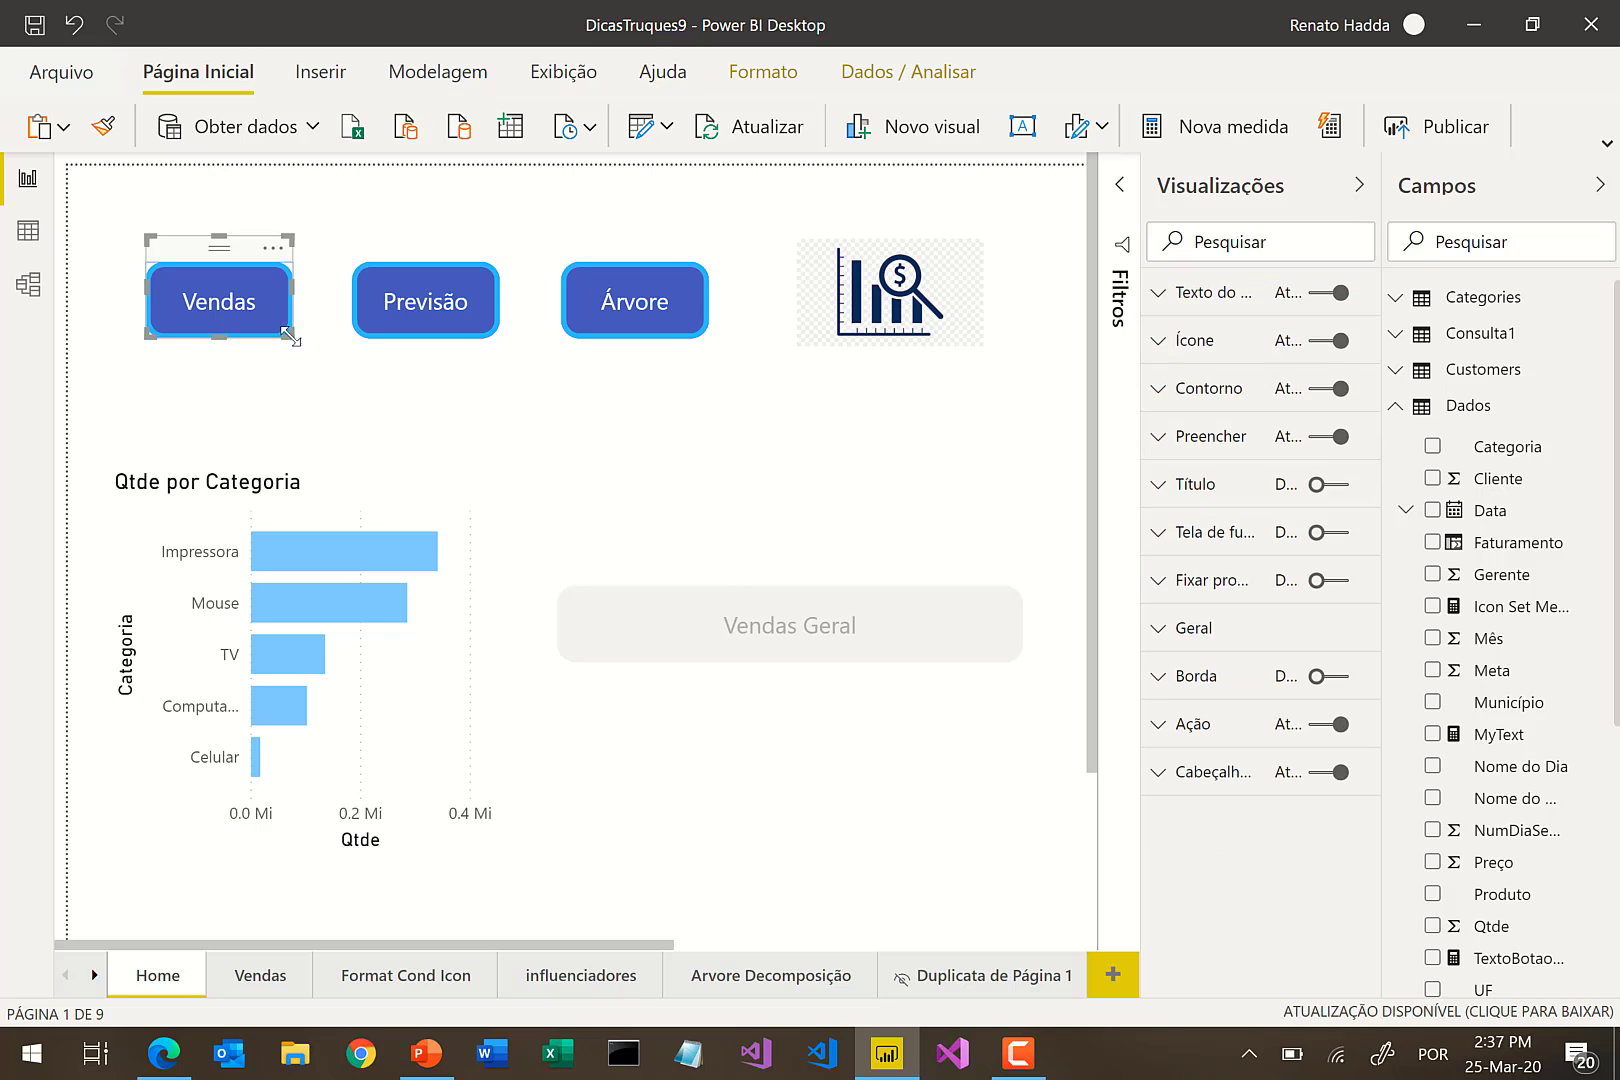
pyautogui.click(1156, 726)
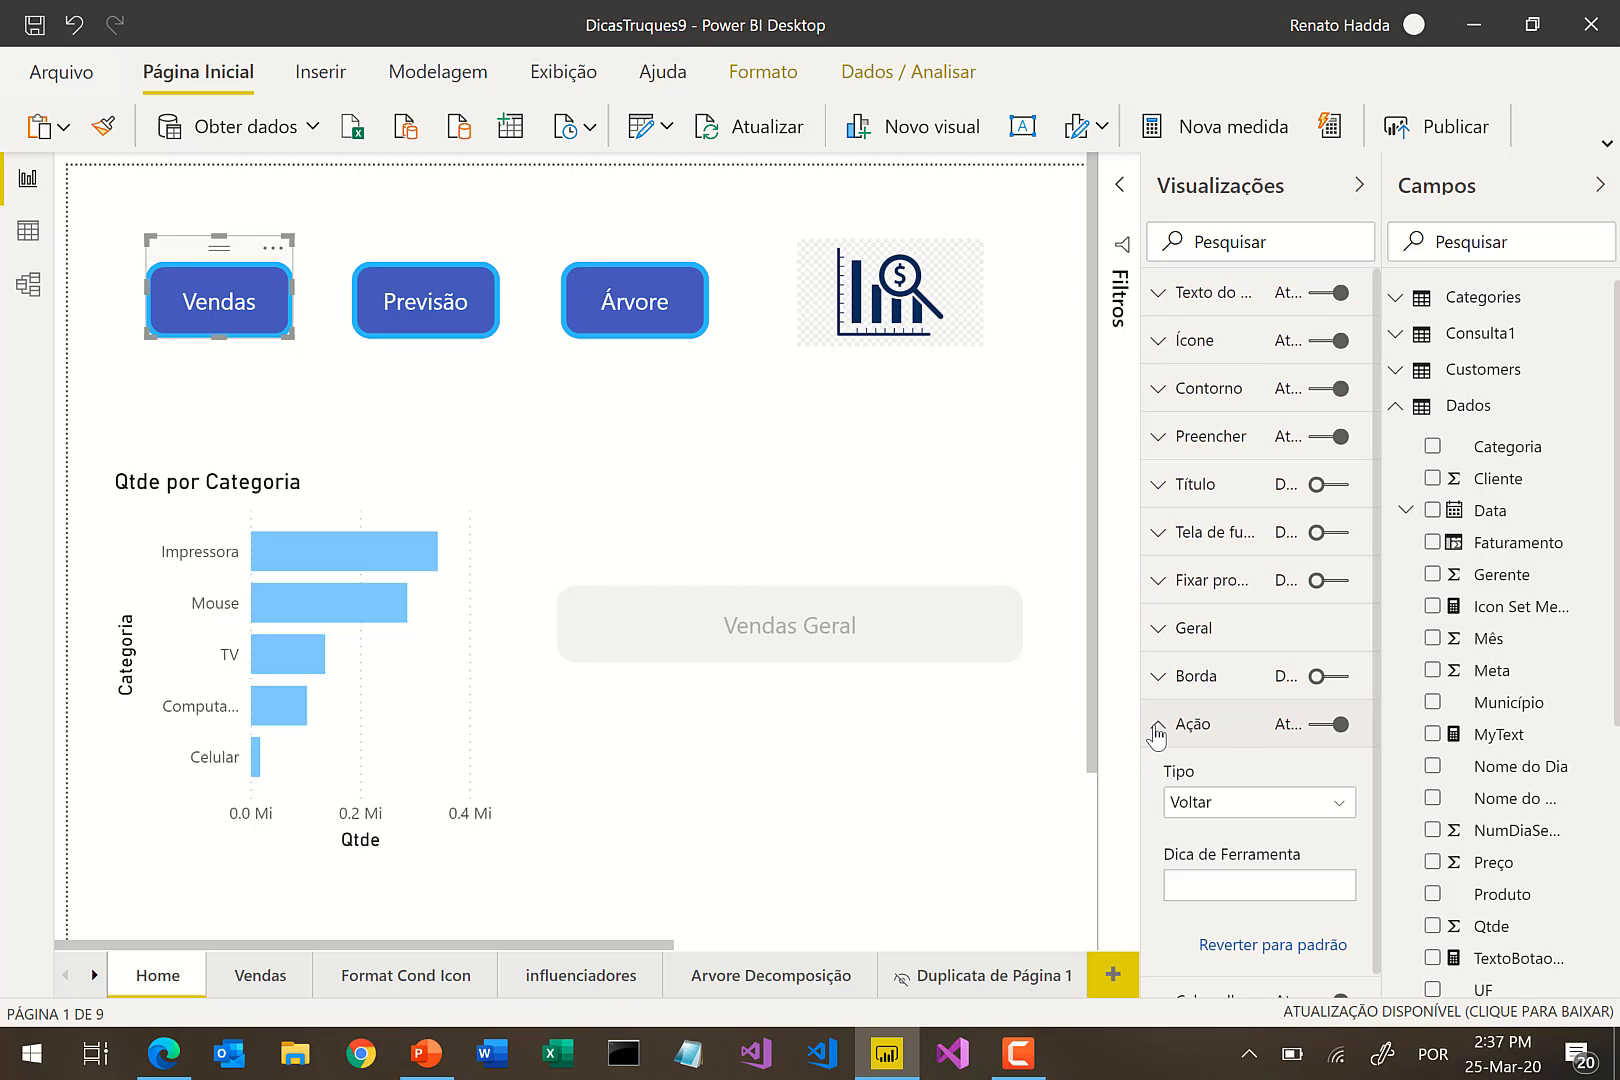
pyautogui.click(1279, 800)
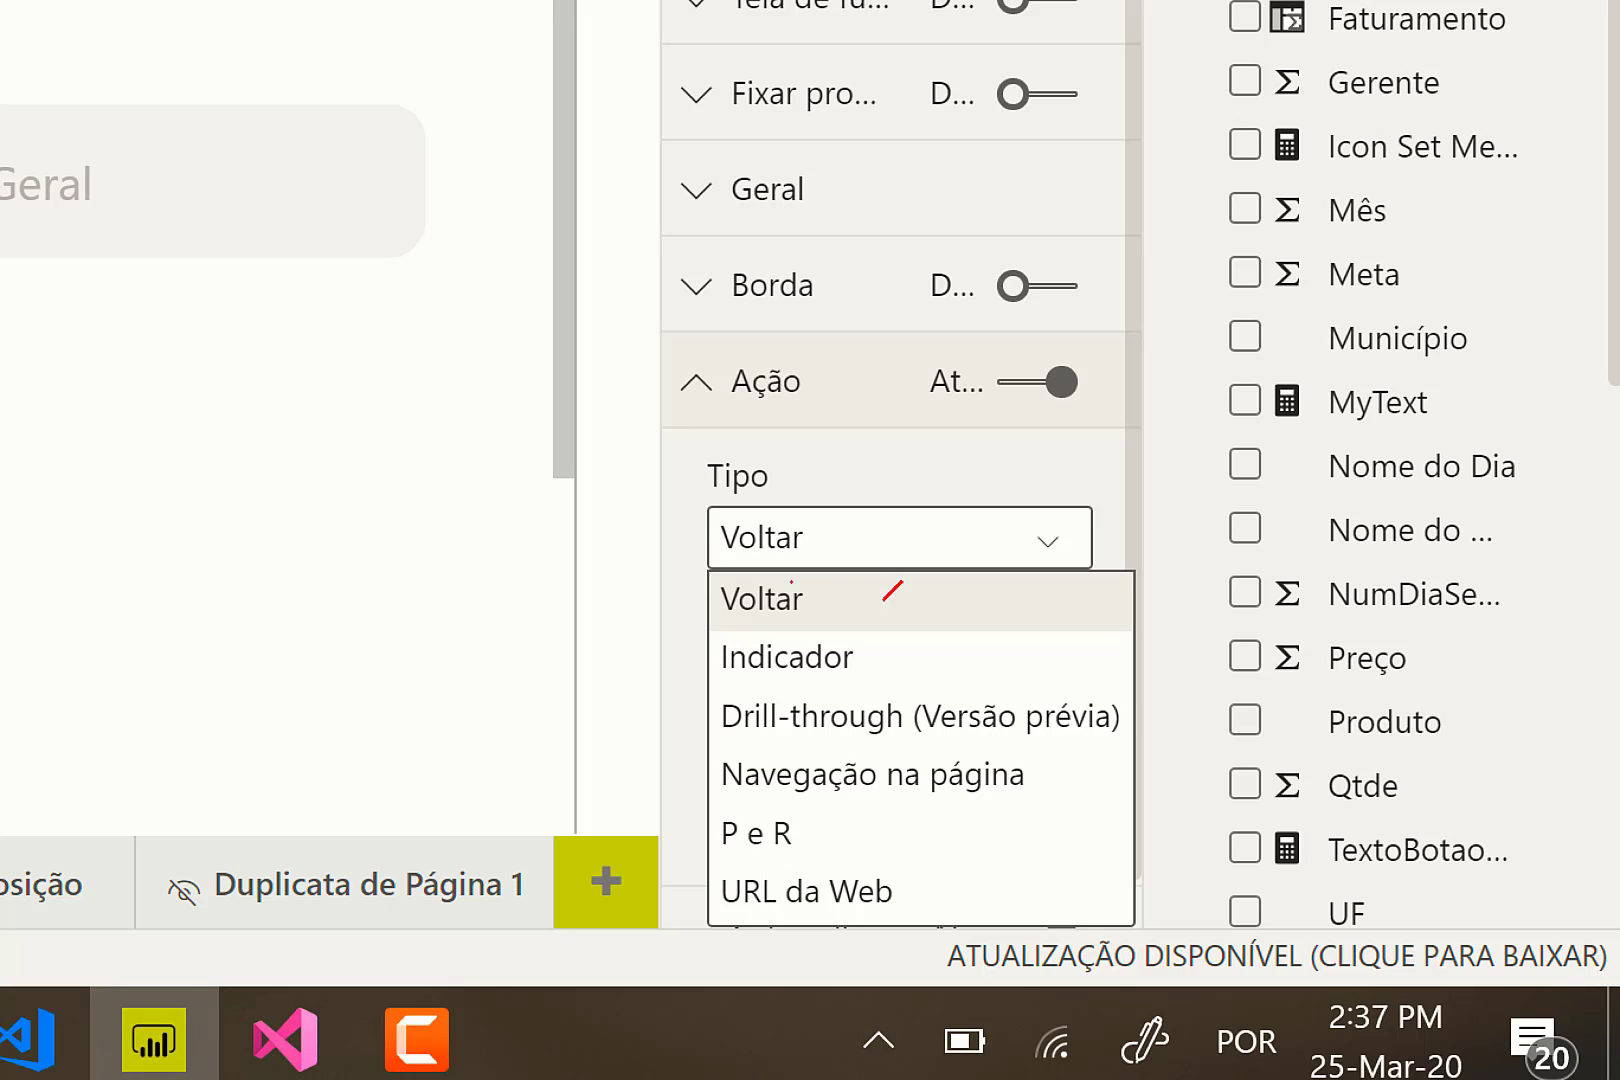
pyautogui.moveTo(903, 642); pyautogui.dragTo(437, 714)
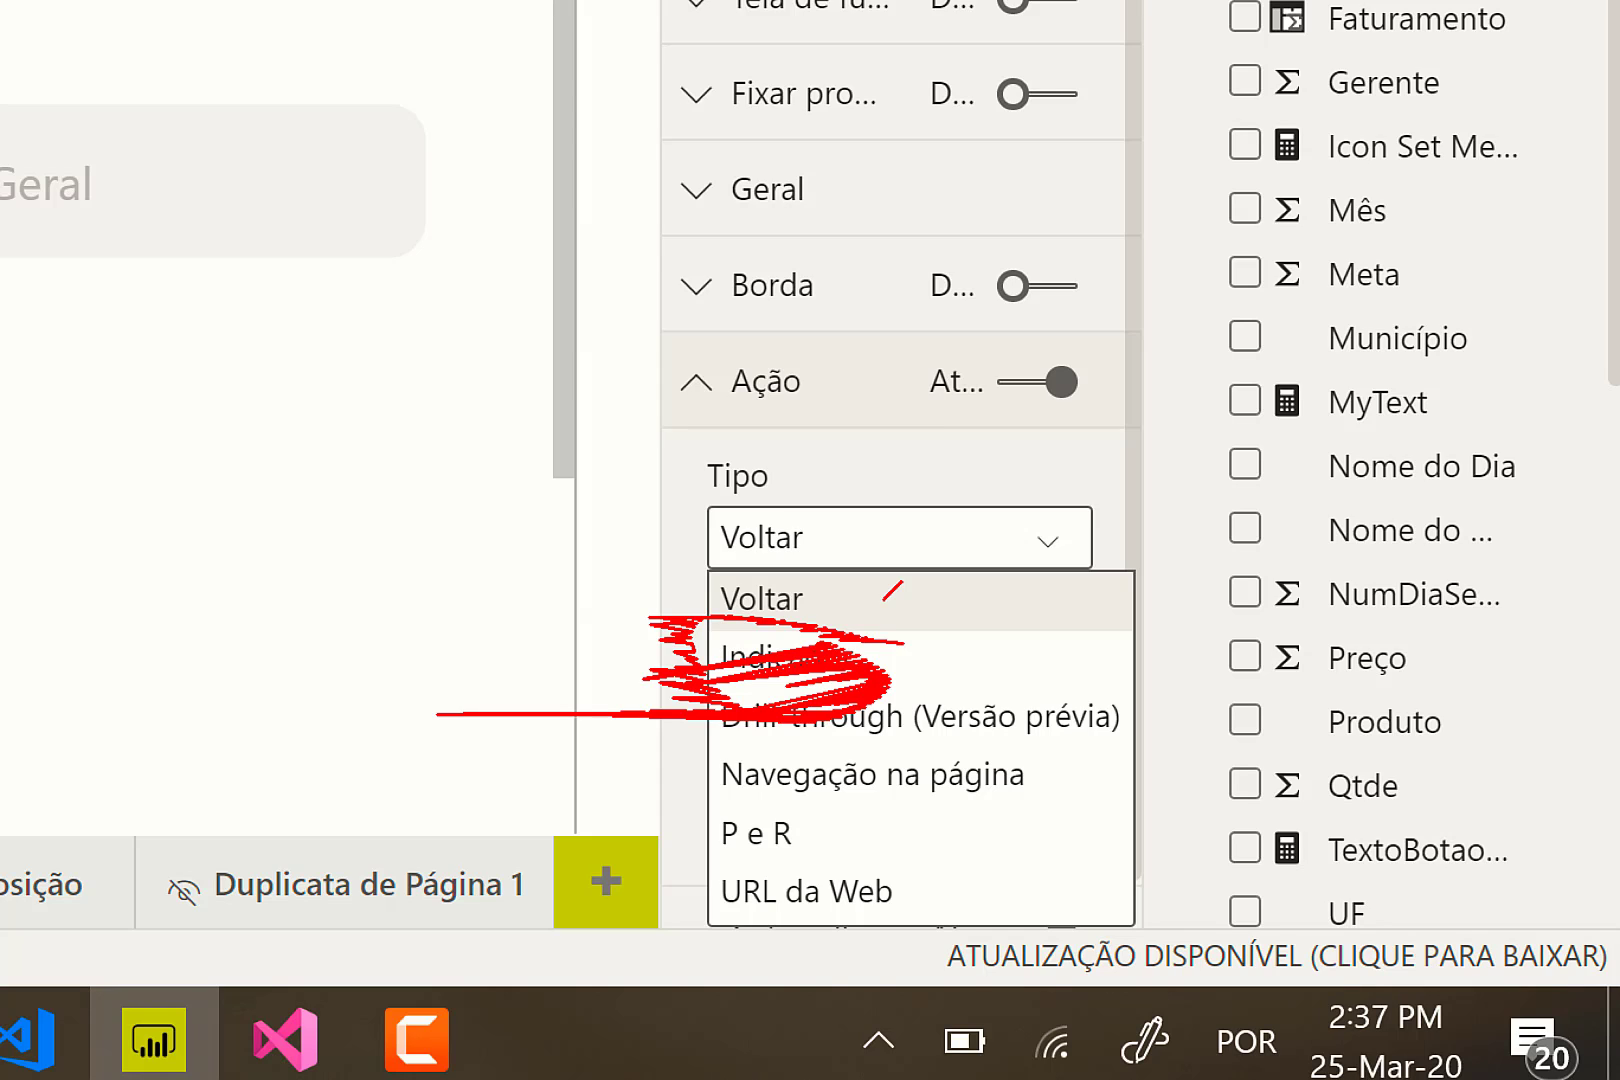
pyautogui.moveTo(1093, 724); pyautogui.dragTo(1133, 689)
pyautogui.moveTo(1061, 764); pyautogui.dragTo(1083, 784)
pyautogui.moveTo(735, 800)
pyautogui.mouseDown()
pyautogui.moveTo(975, 822)
pyautogui.moveTo(865, 736)
pyautogui.moveTo(778, 798)
pyautogui.mouseUp()
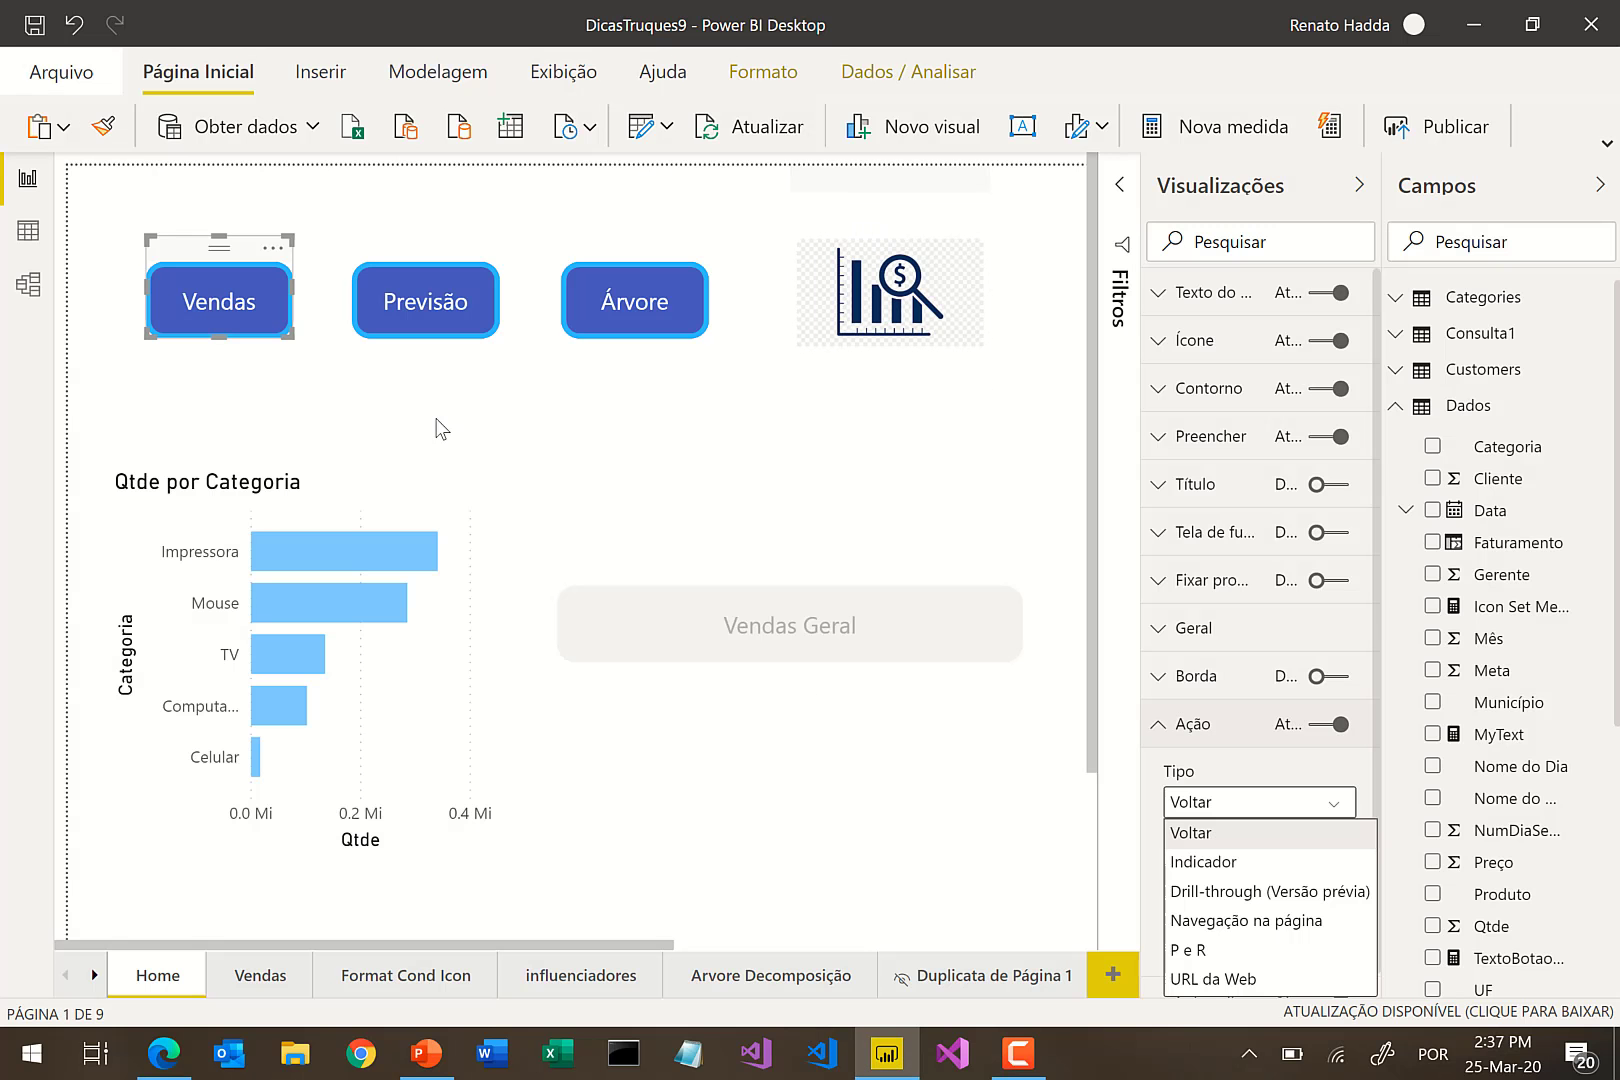
pyautogui.click(1231, 922)
pyautogui.scroll(-1, 1240, 880)
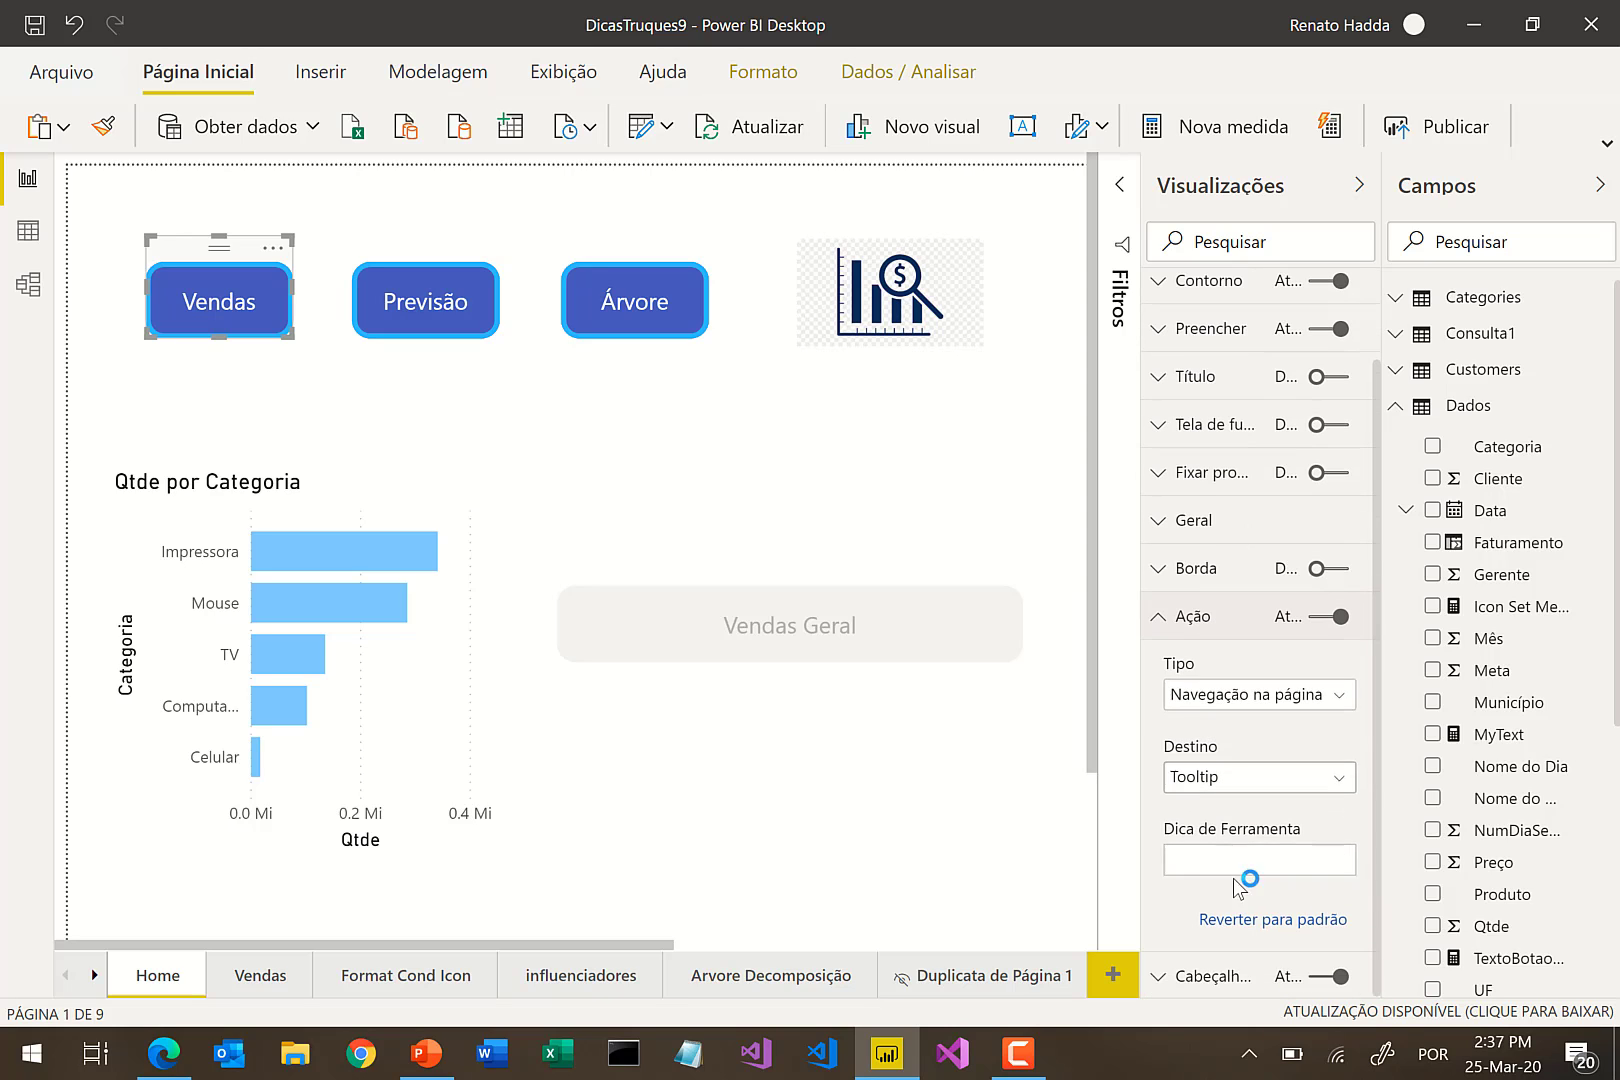
# - Set the Vendas button's destination to the Vendas page and its tooltip to "Visualiza as Vendas"
pyautogui.click(1230, 777)
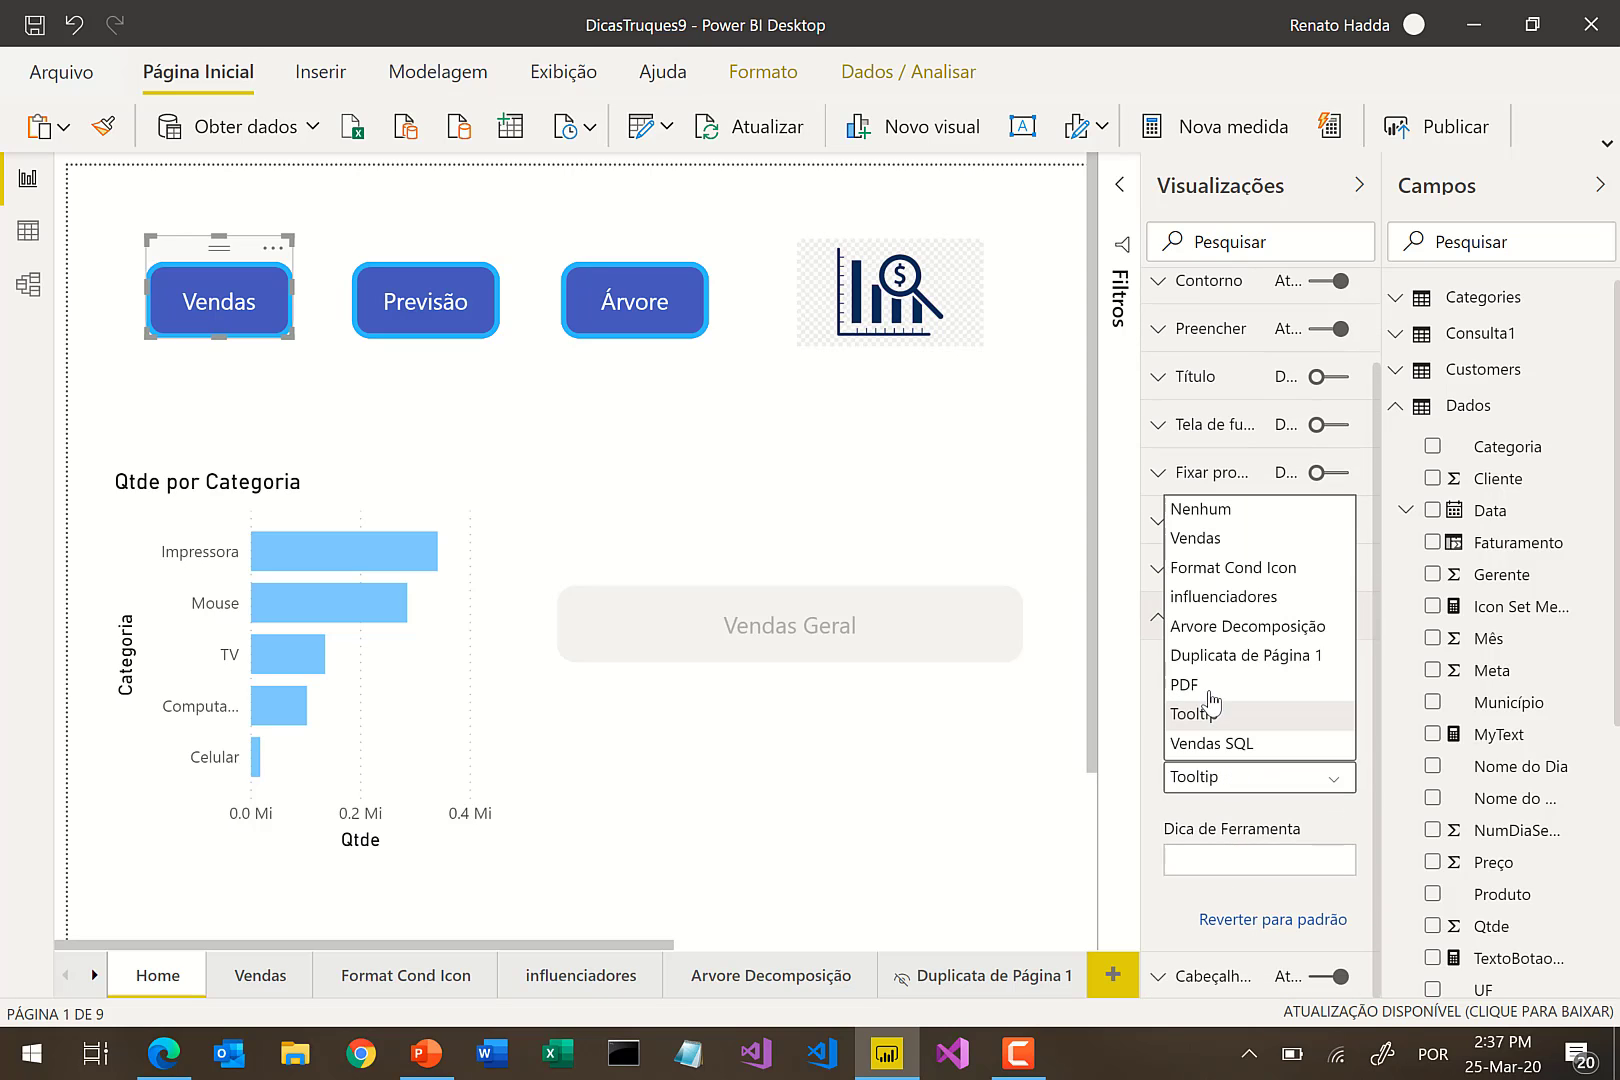
pyautogui.click(1236, 537)
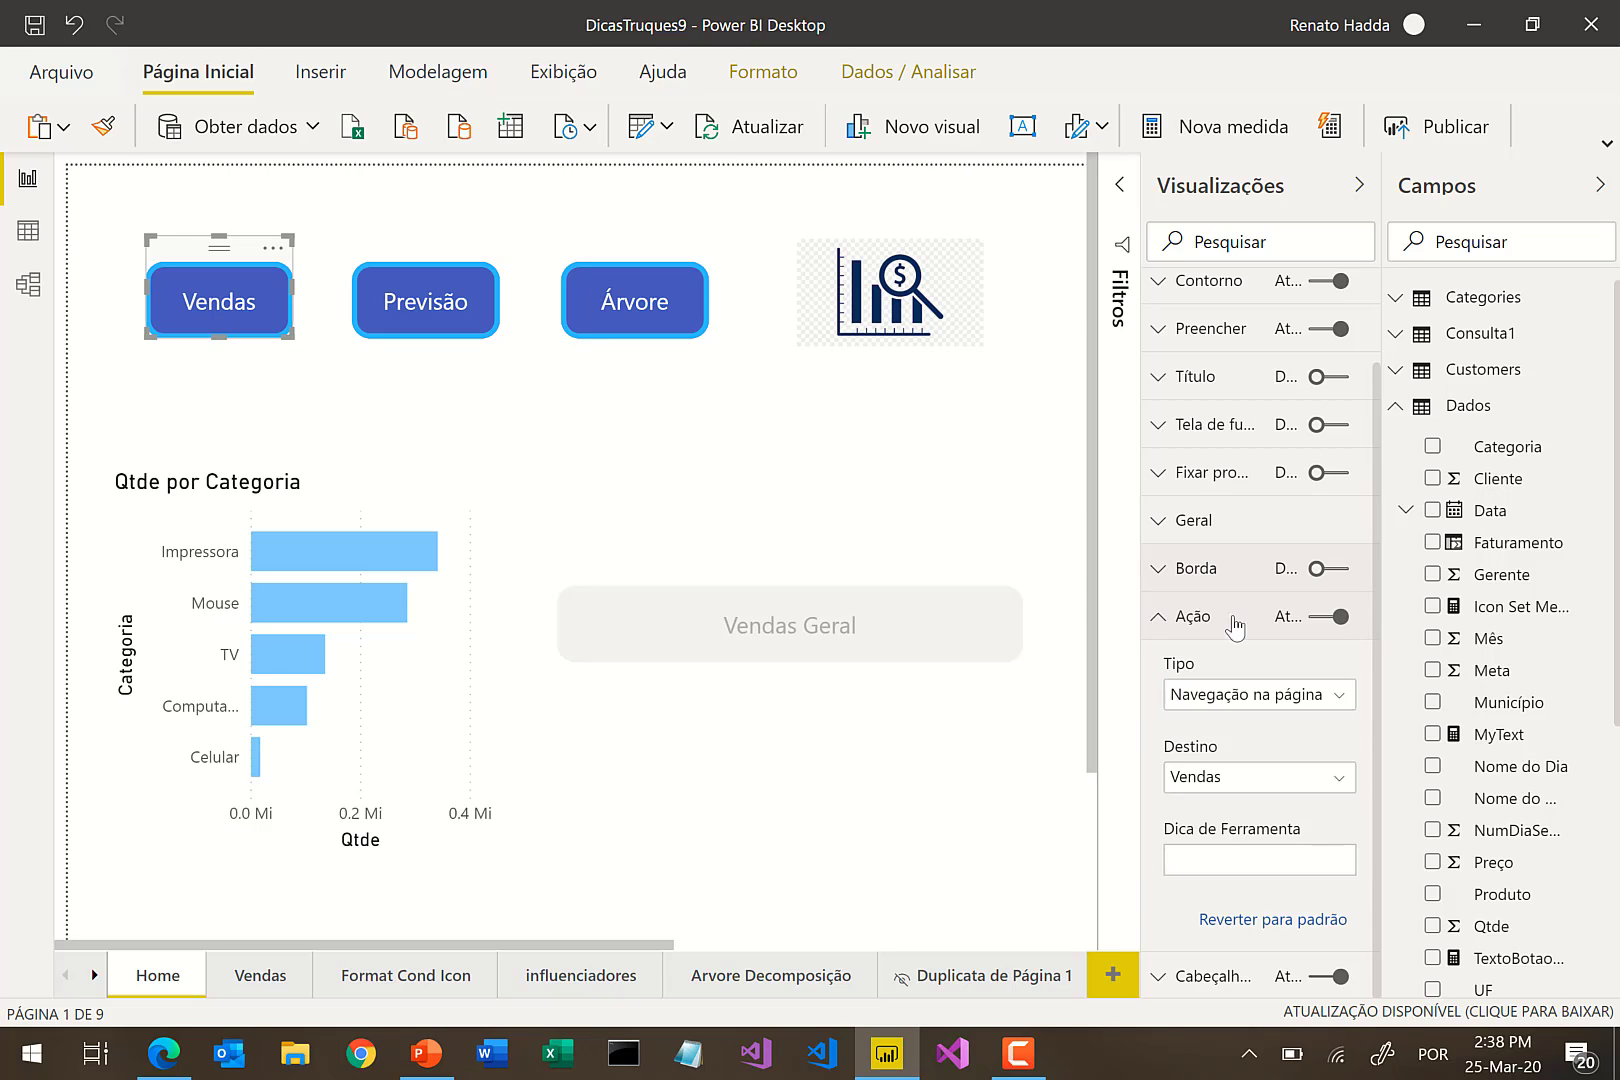
pyautogui.click(1177, 857)
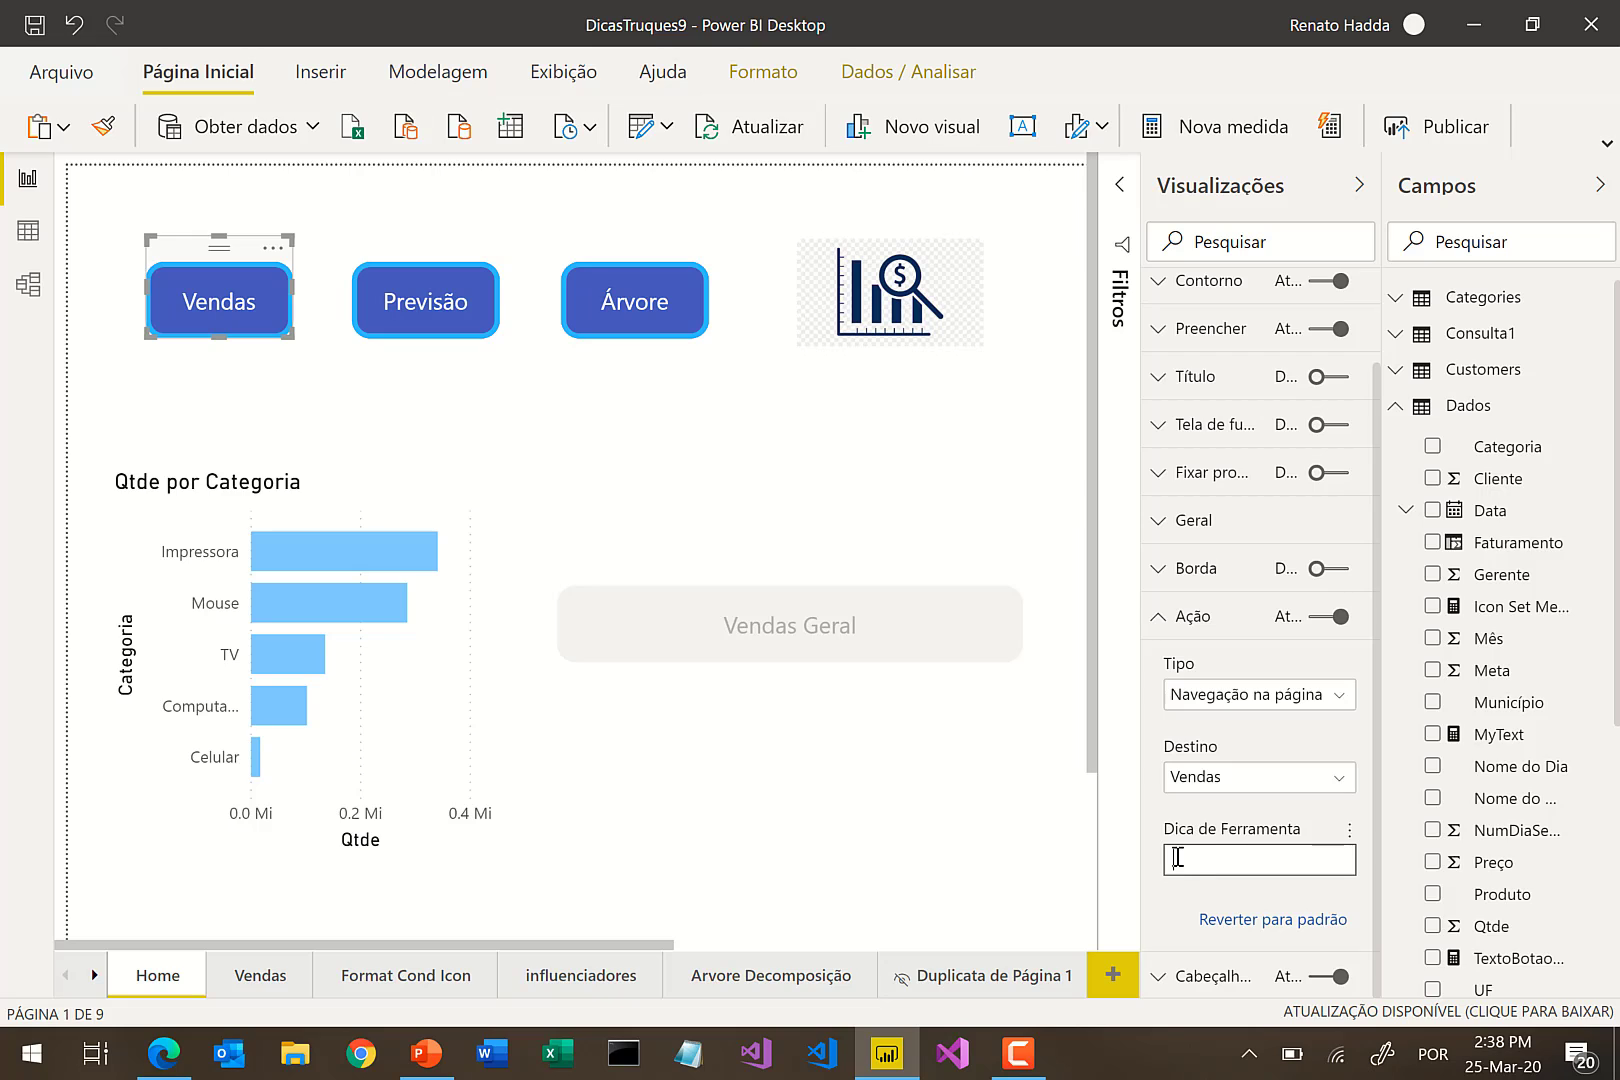
pyautogui.write('Visualiza as Vendas')
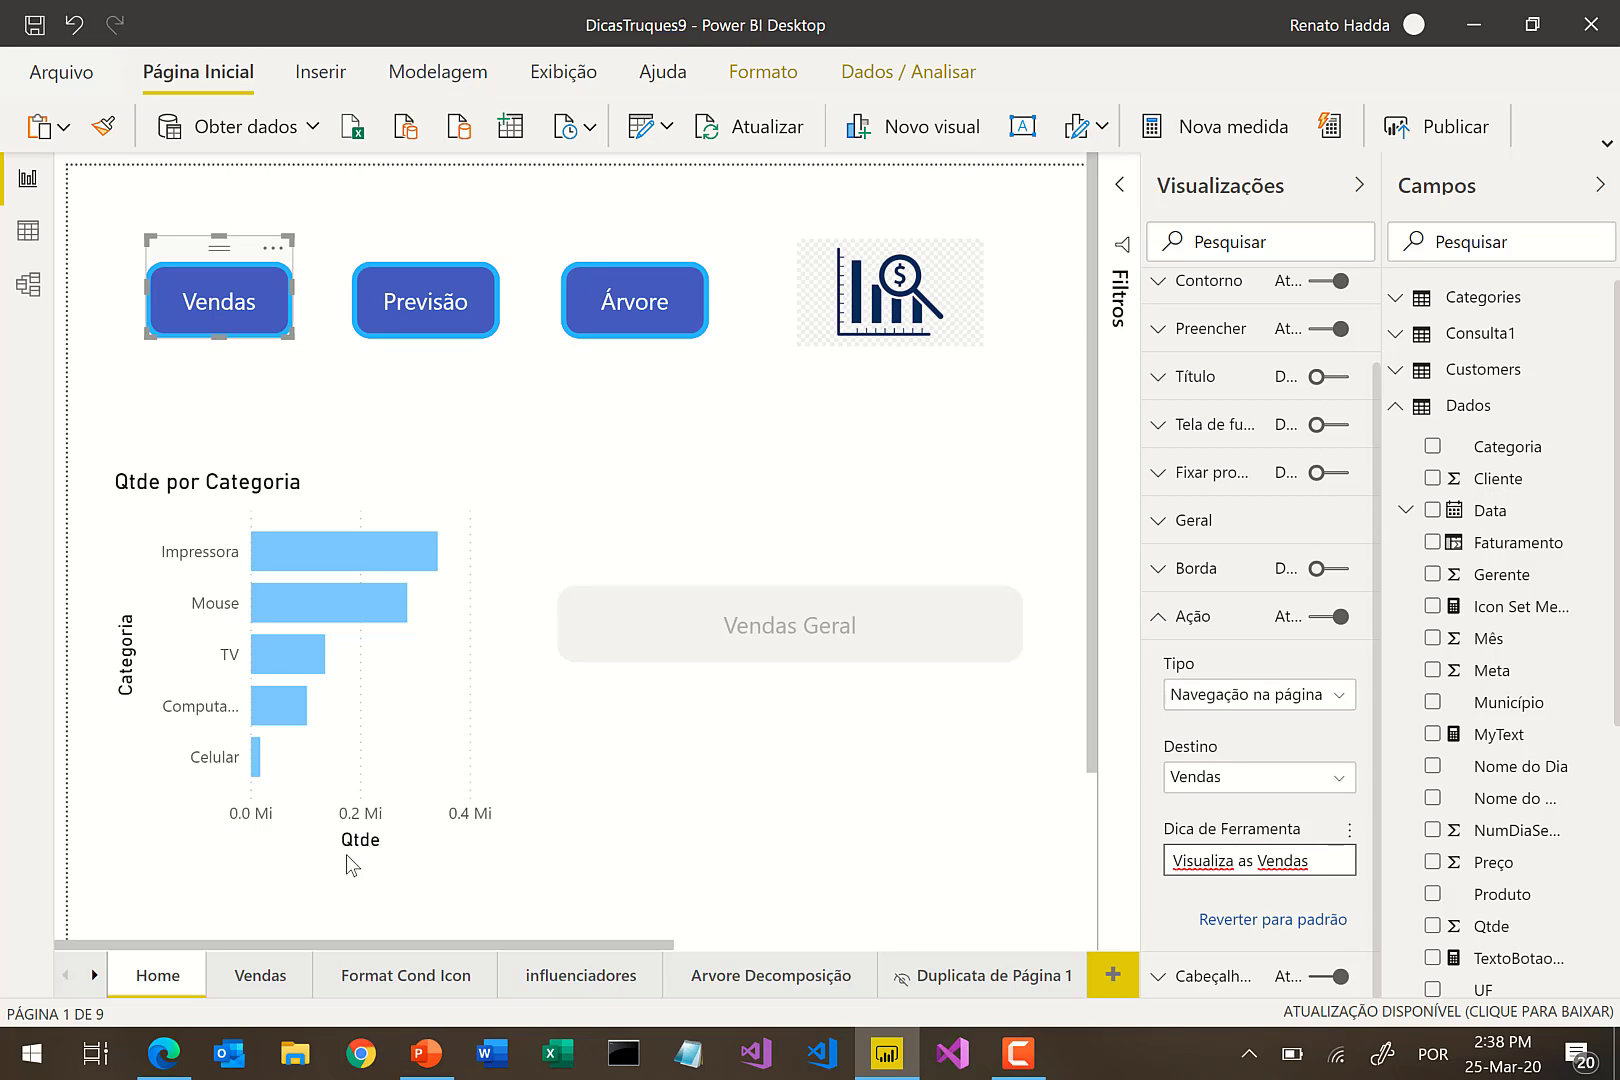
# - Set the Previsão button's action to Navegação na página with the influenciadores page as destination
pyautogui.click(476, 284)
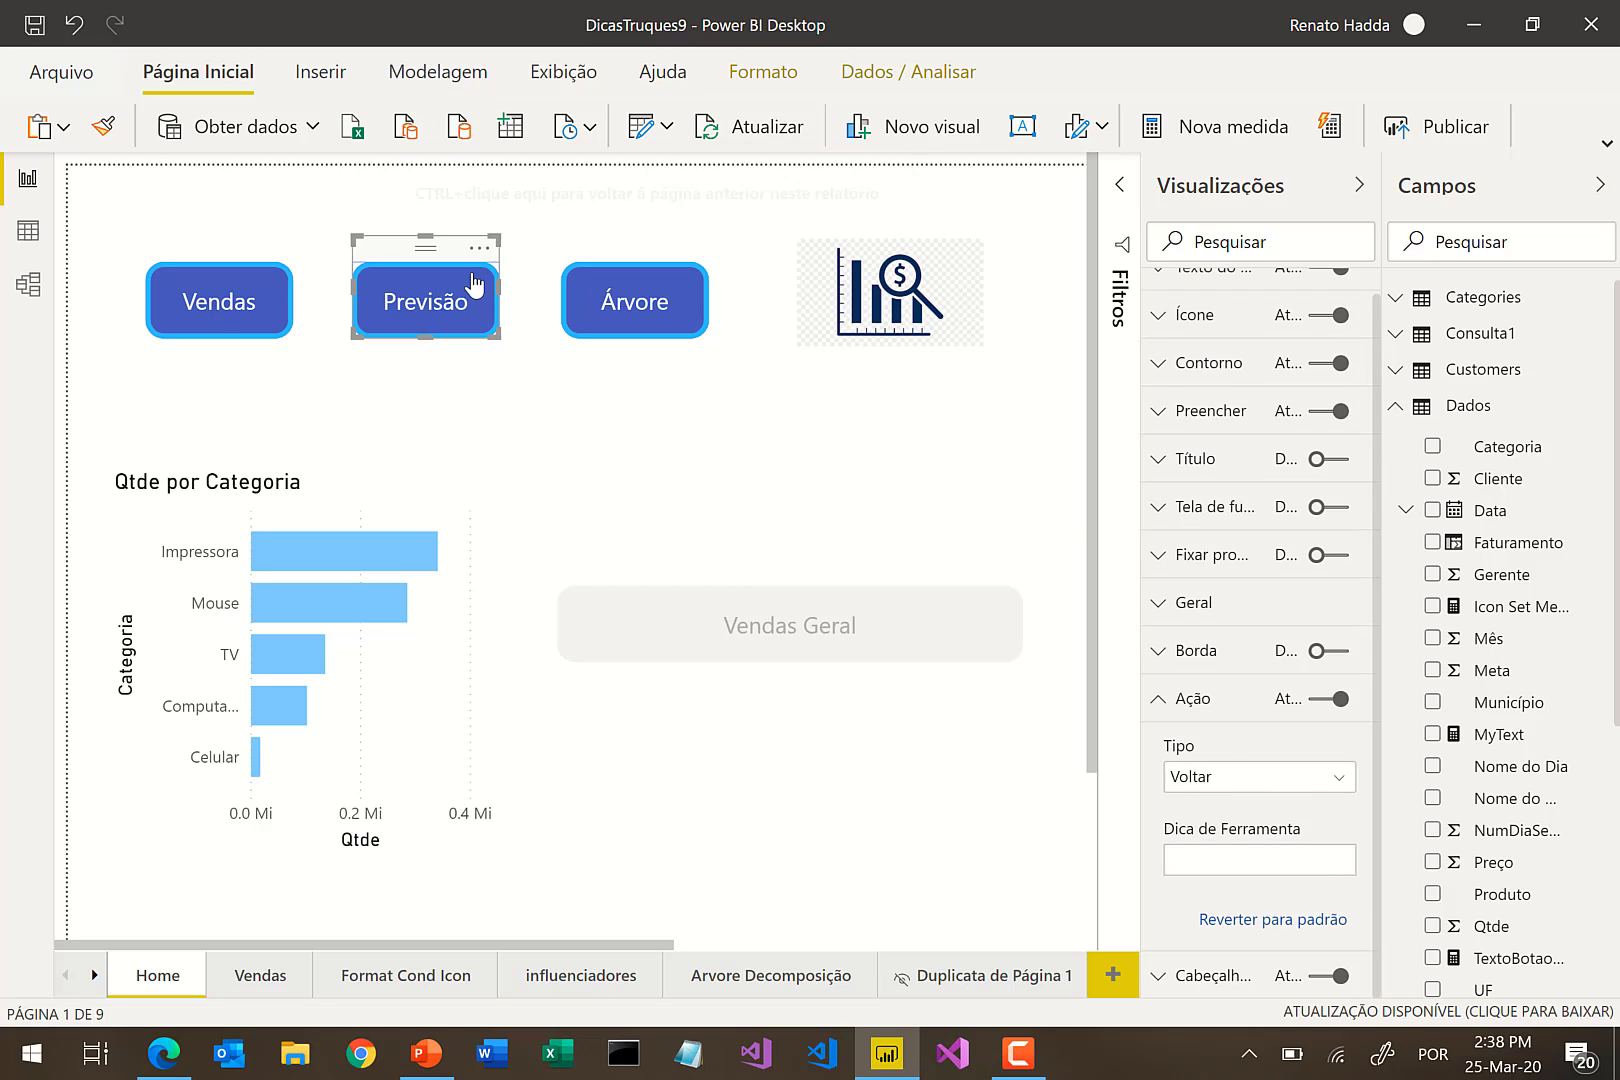
pyautogui.click(1212, 778)
pyautogui.click(1203, 896)
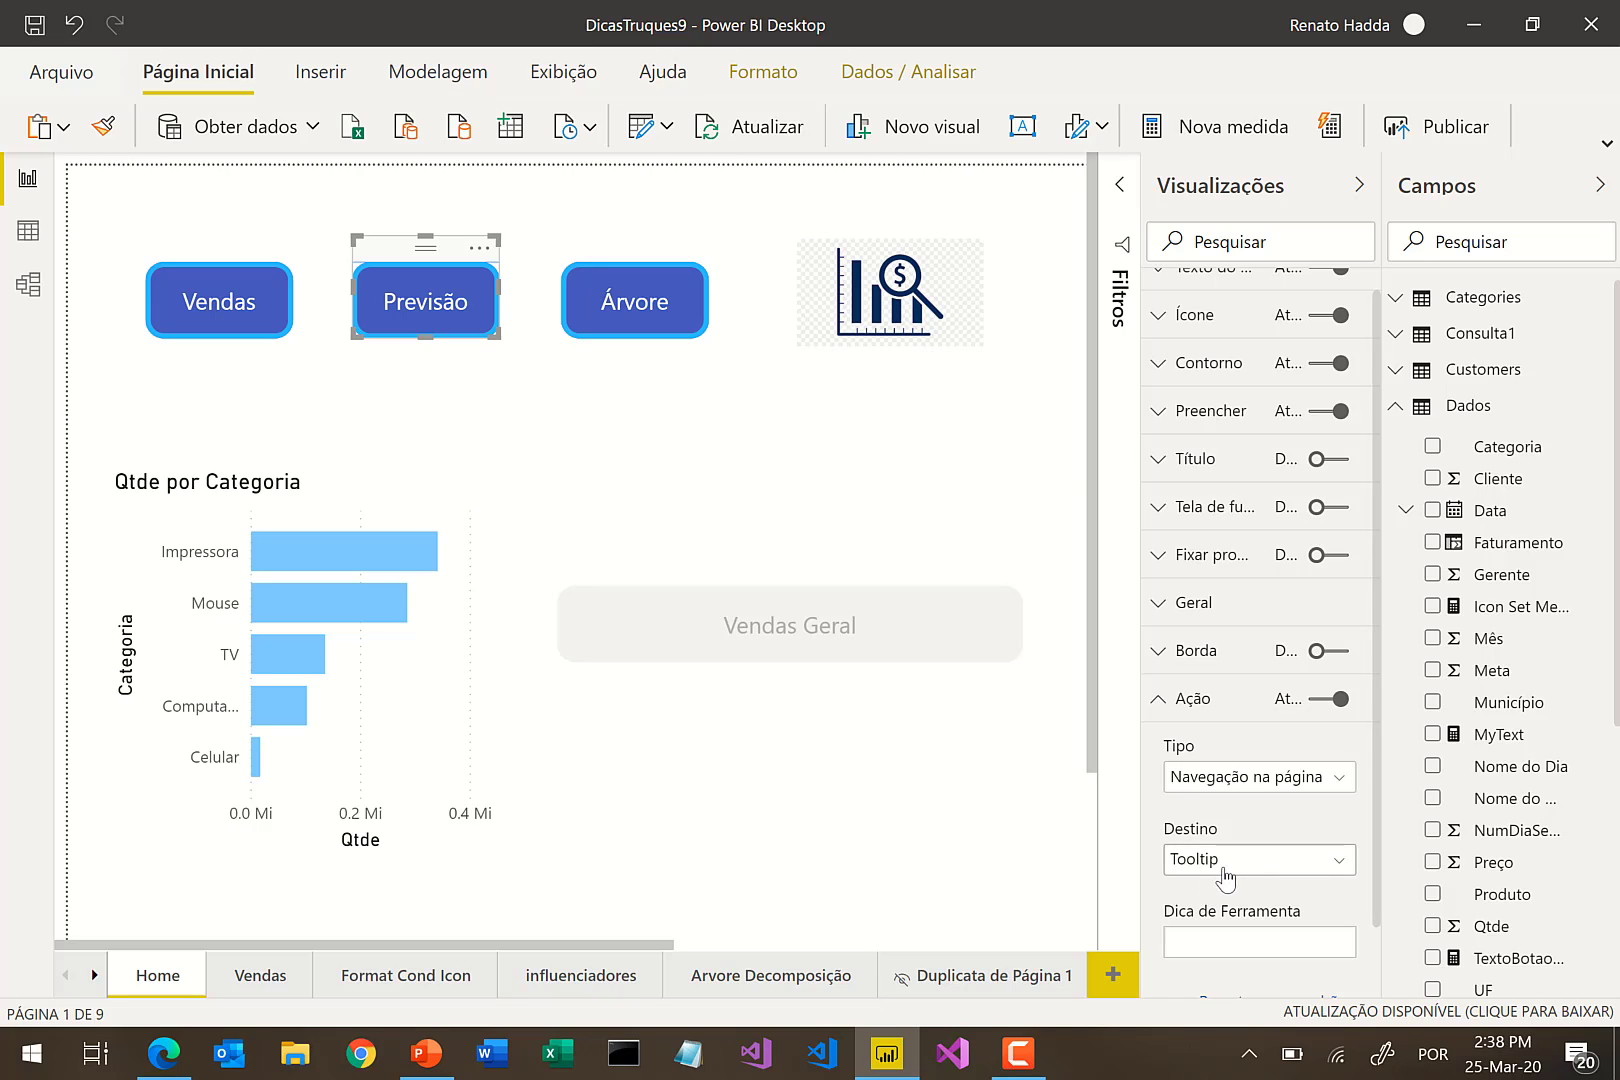
pyautogui.click(1222, 868)
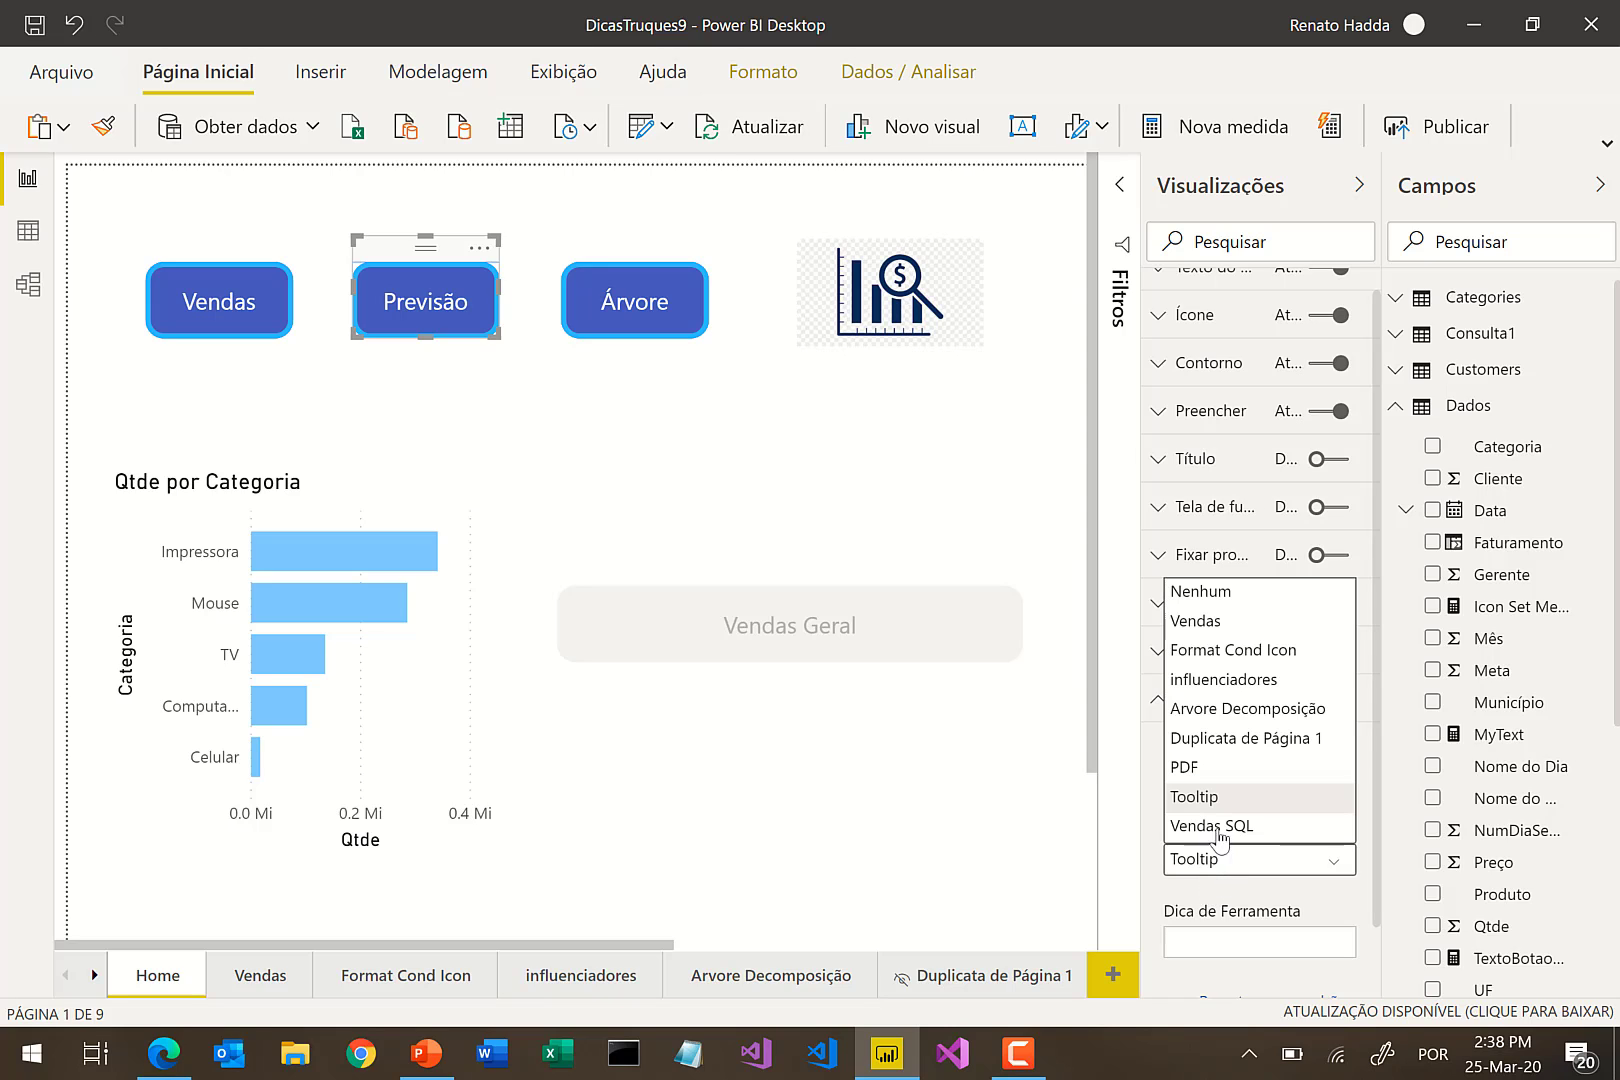
pyautogui.click(1254, 683)
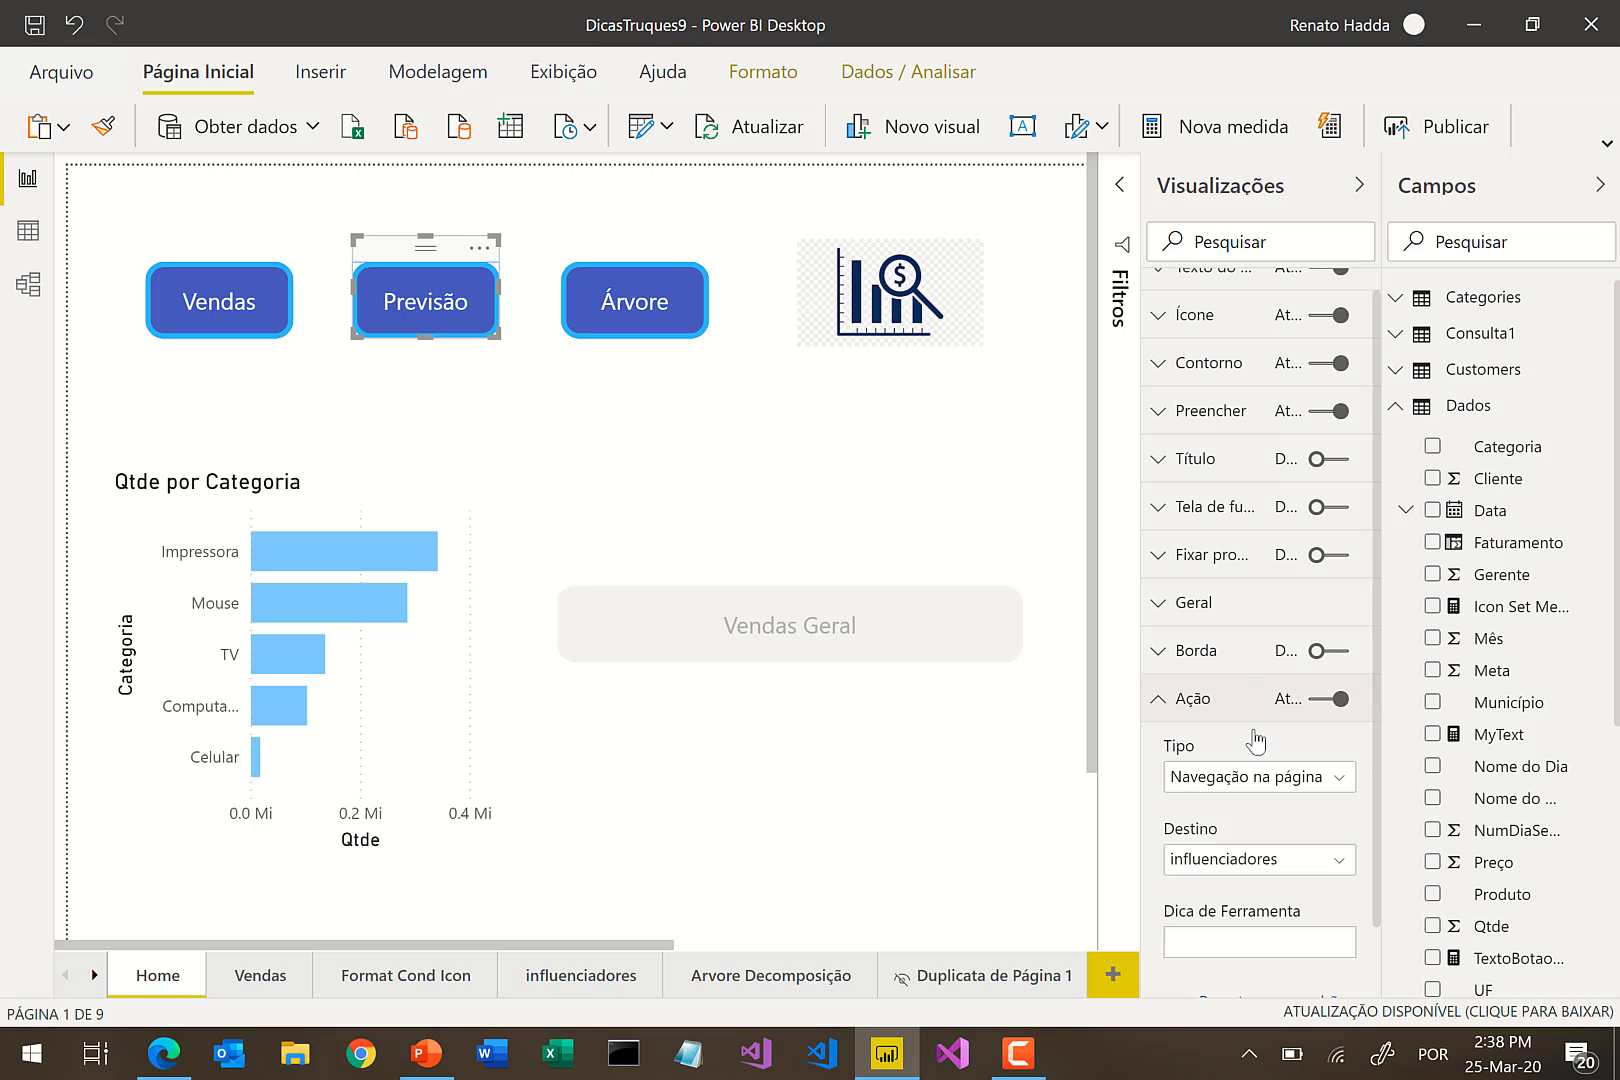
# - Set the Árvore button's action to Navegação na página with the Arvore Decomposição page as destination
pyautogui.click(662, 347)
pyautogui.click(1257, 779)
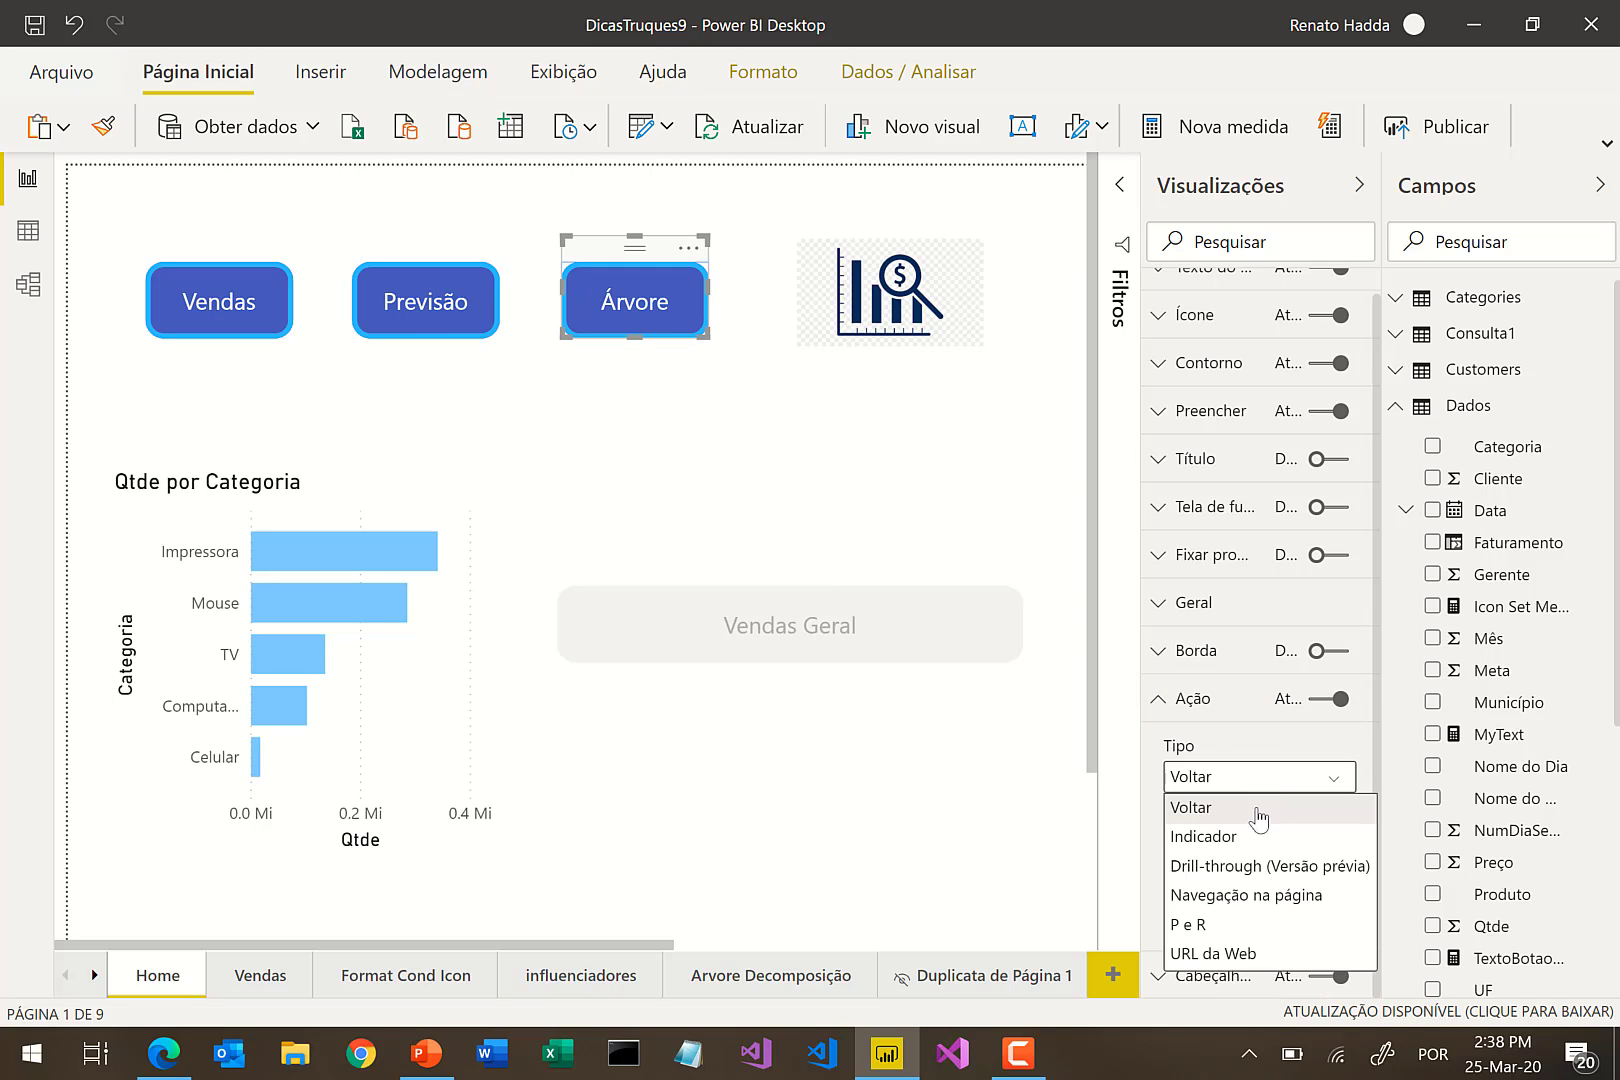
pyautogui.click(1237, 897)
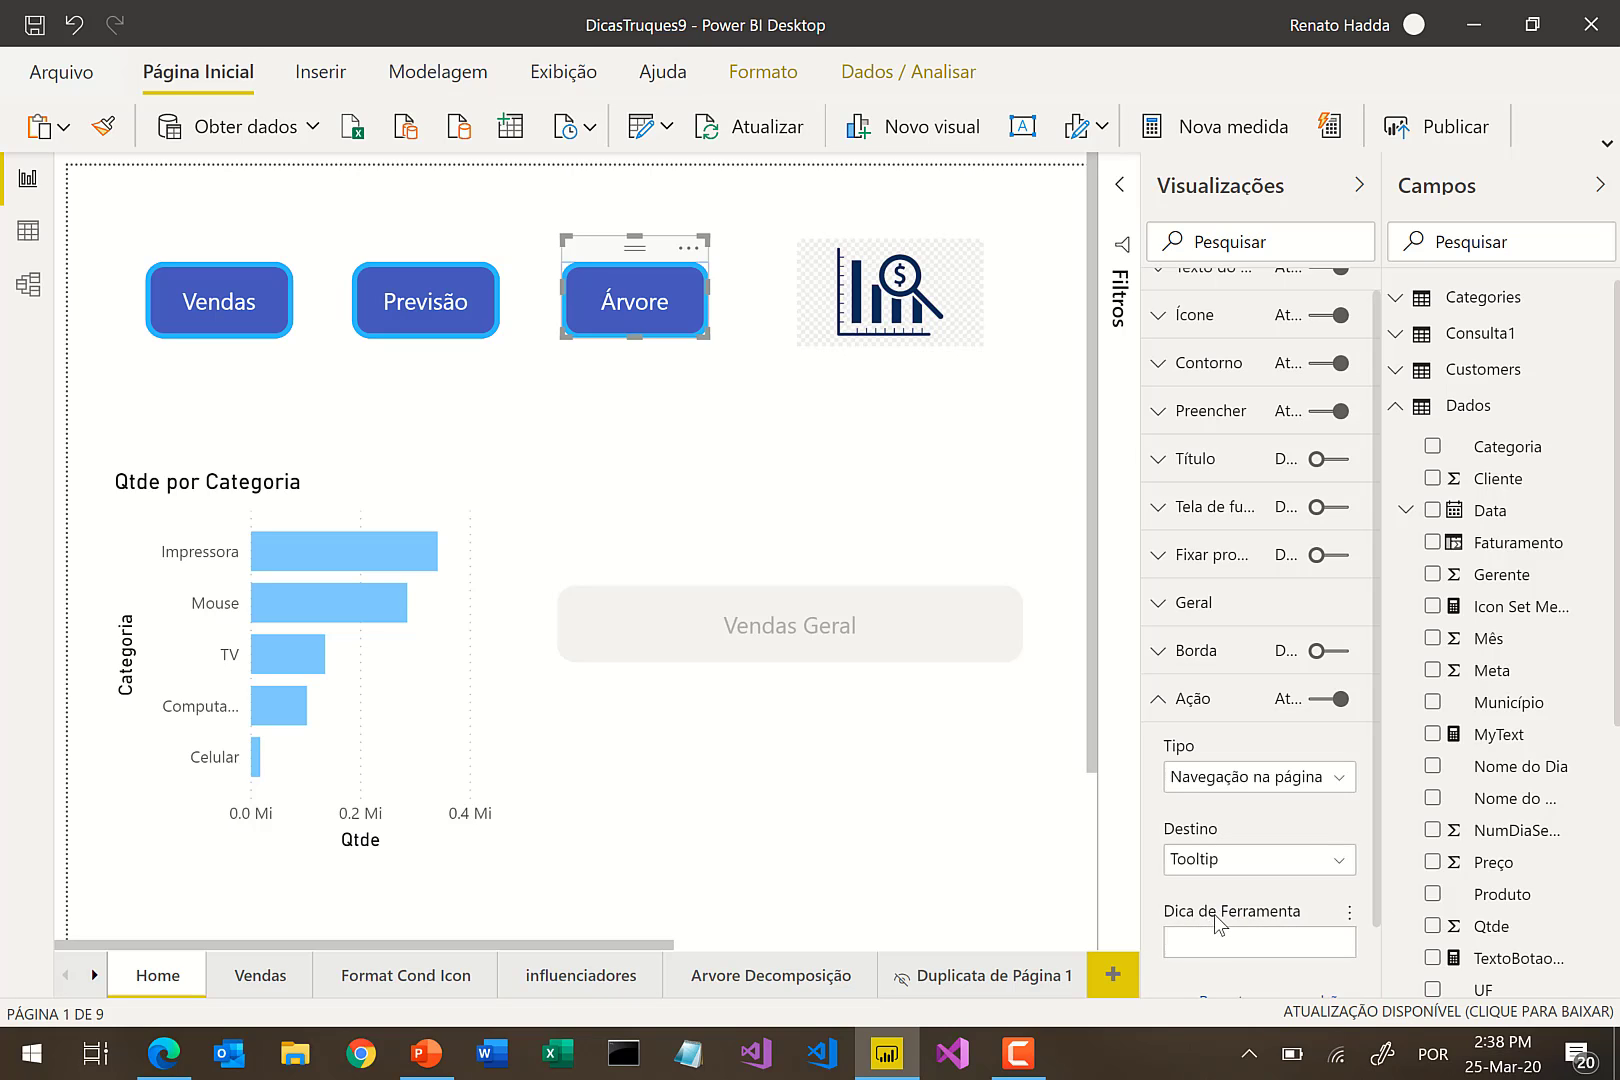
pyautogui.click(1235, 868)
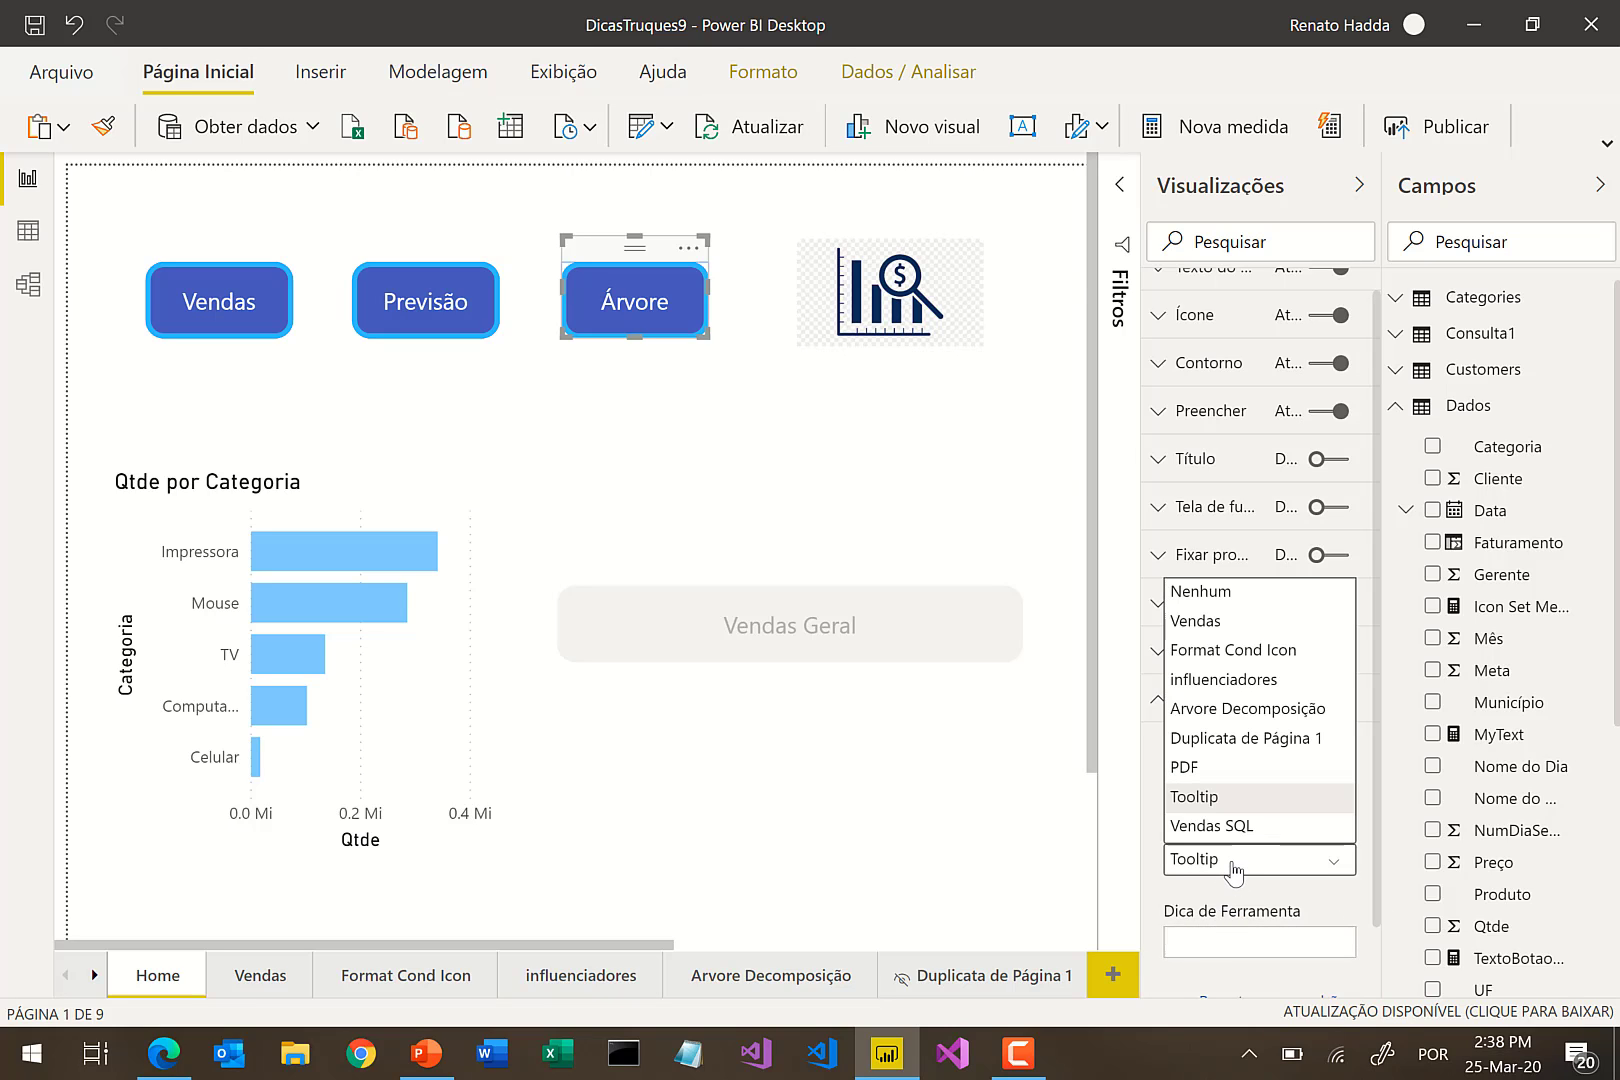
pyautogui.click(1266, 708)
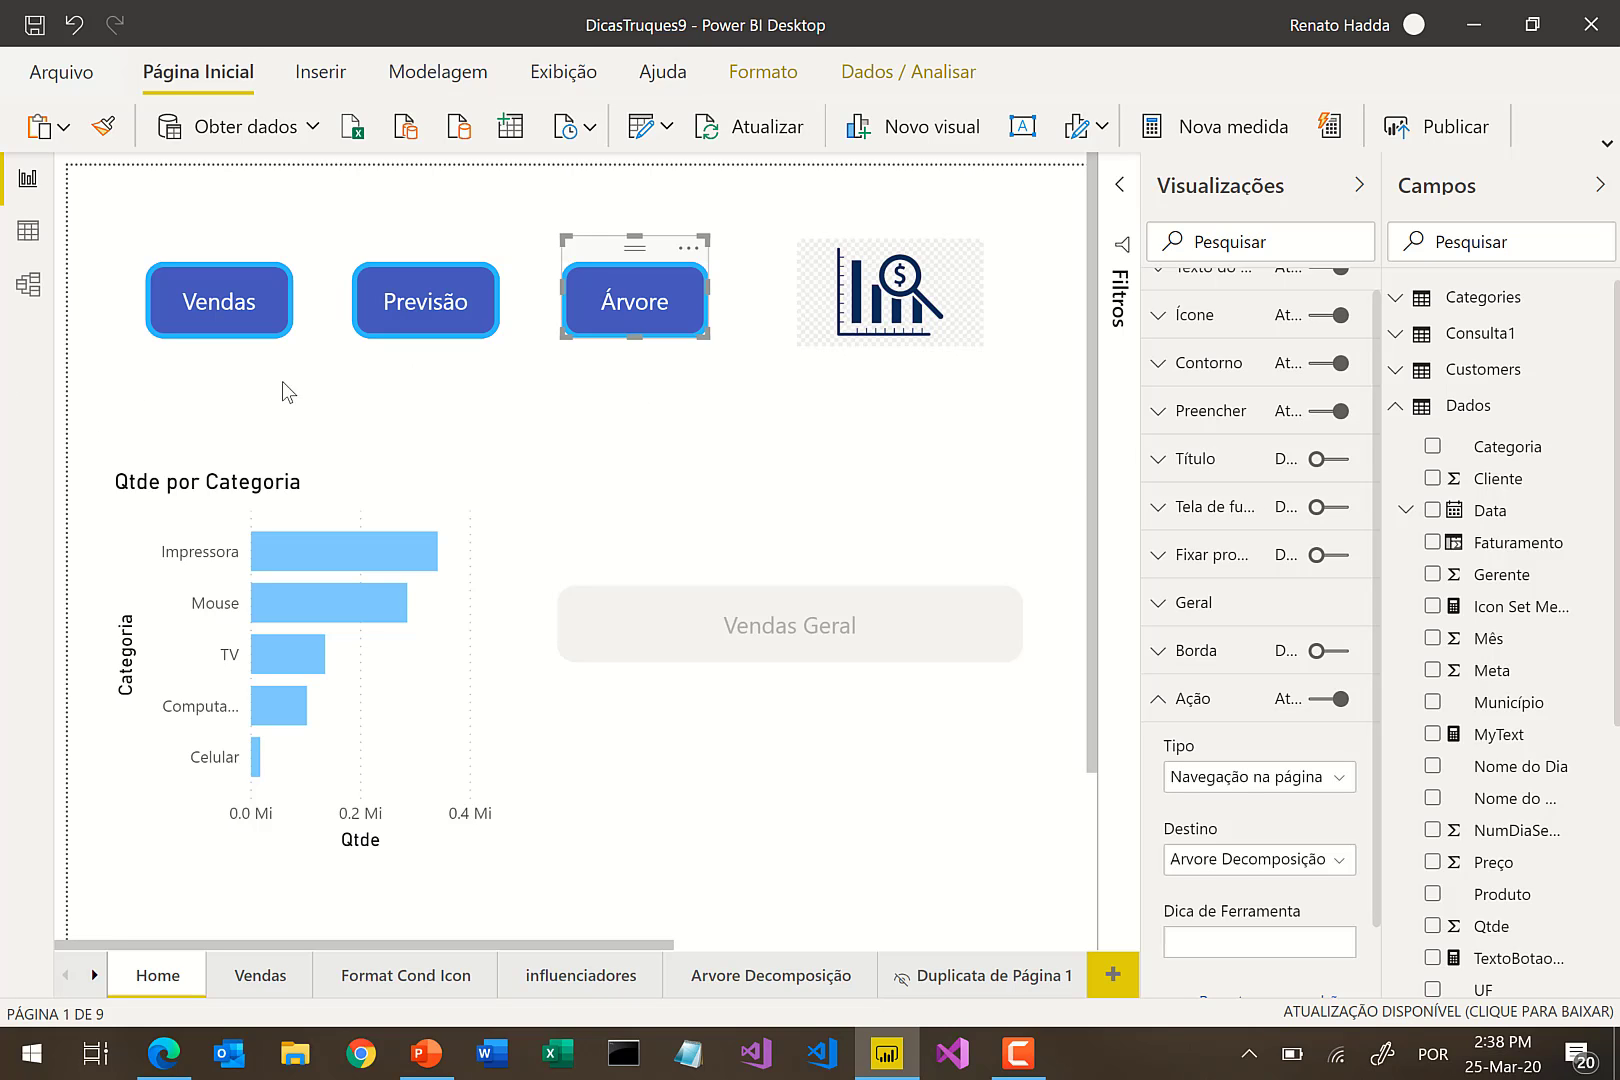
pyautogui.press('Escape')
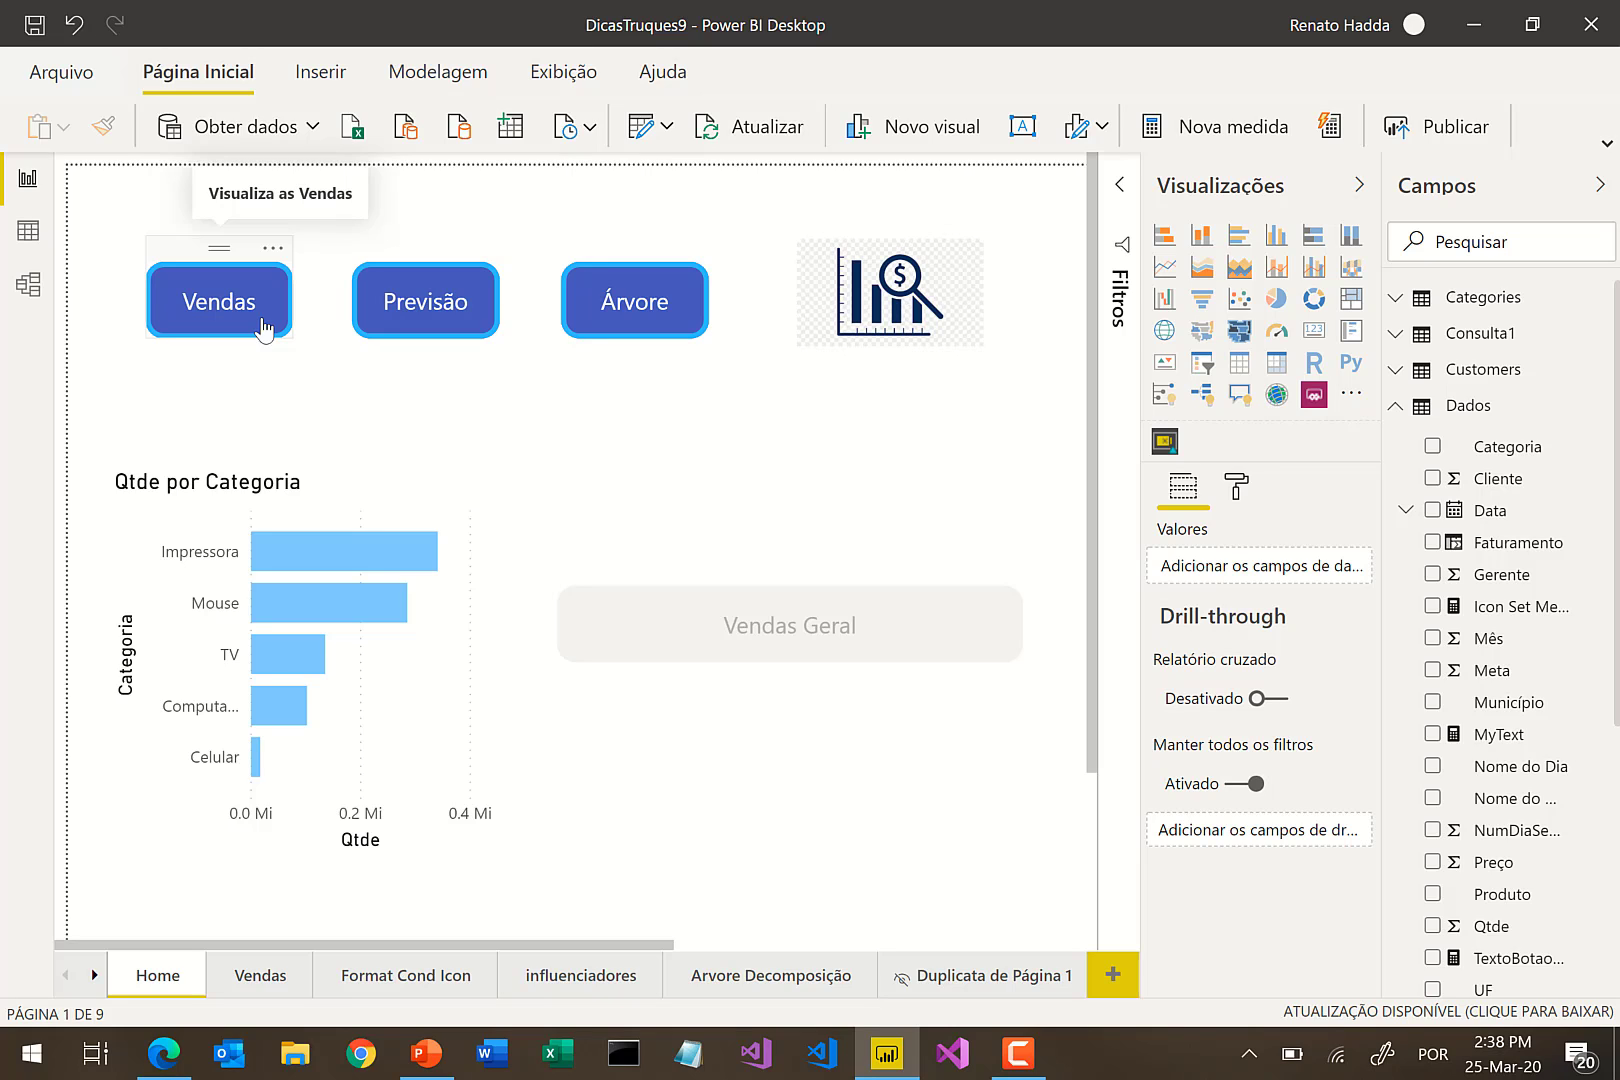
# - Review the Vendas button's action settings and test the Vendas and Previsão buttons' page navigation, returning to Home each time
pyautogui.click(263, 330)
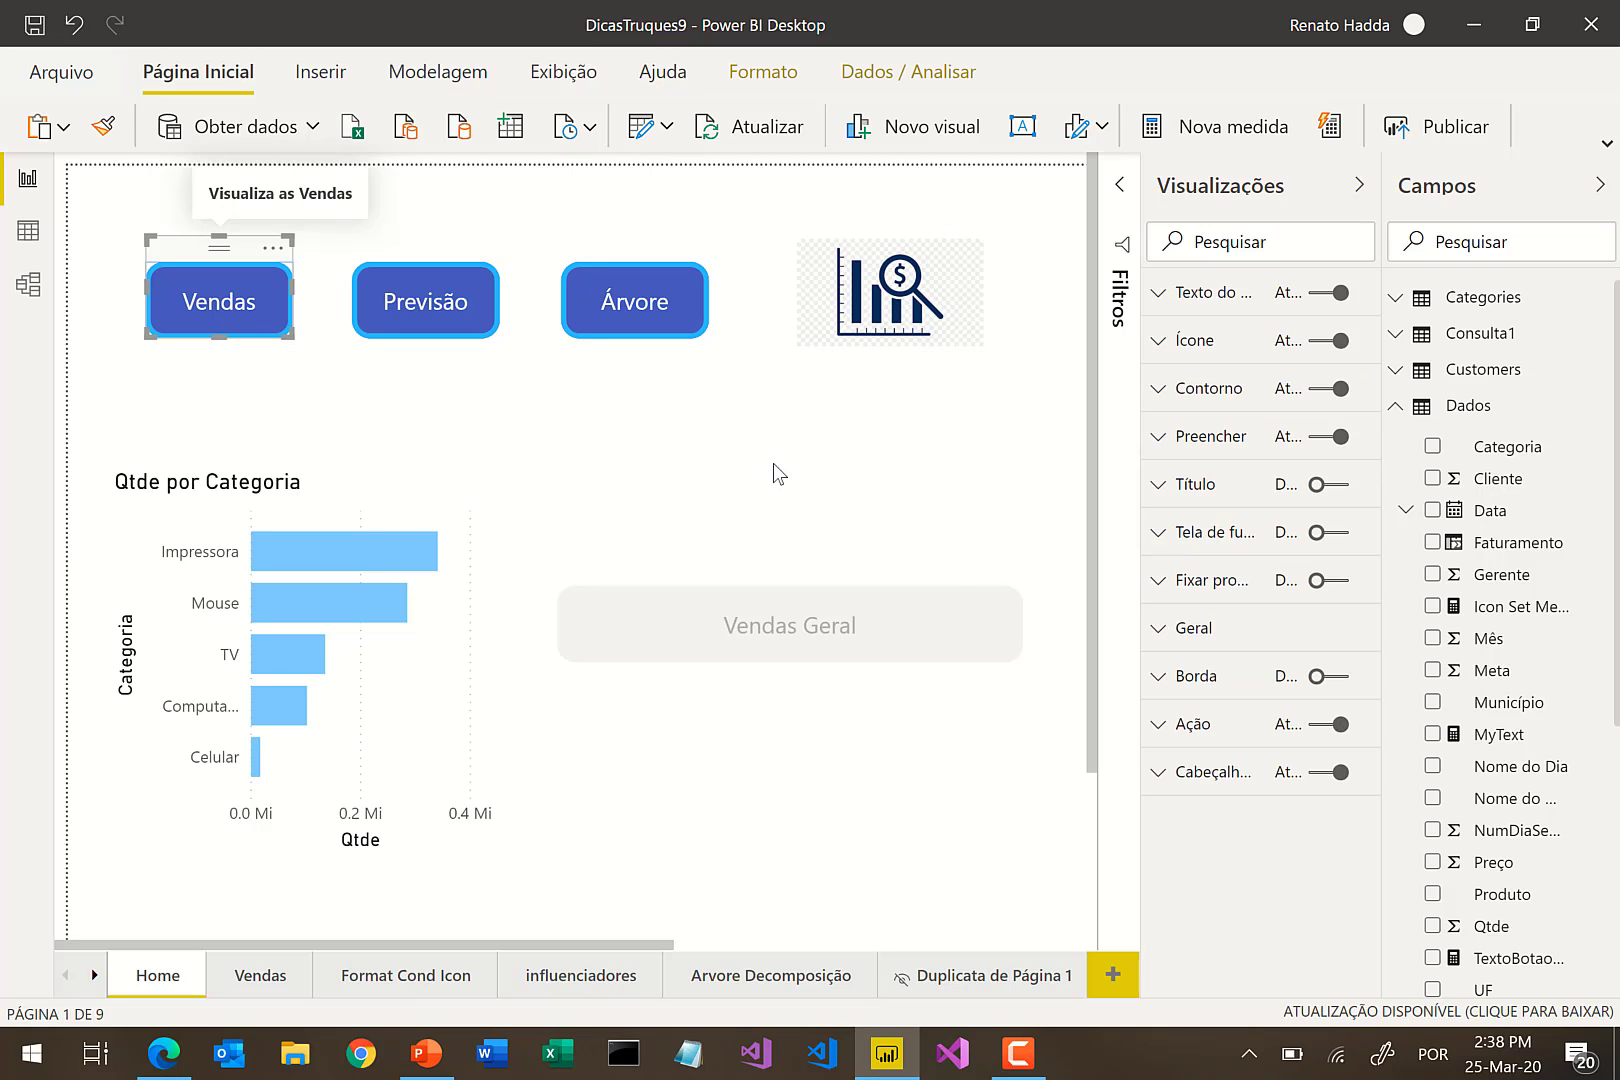
pyautogui.click(1205, 730)
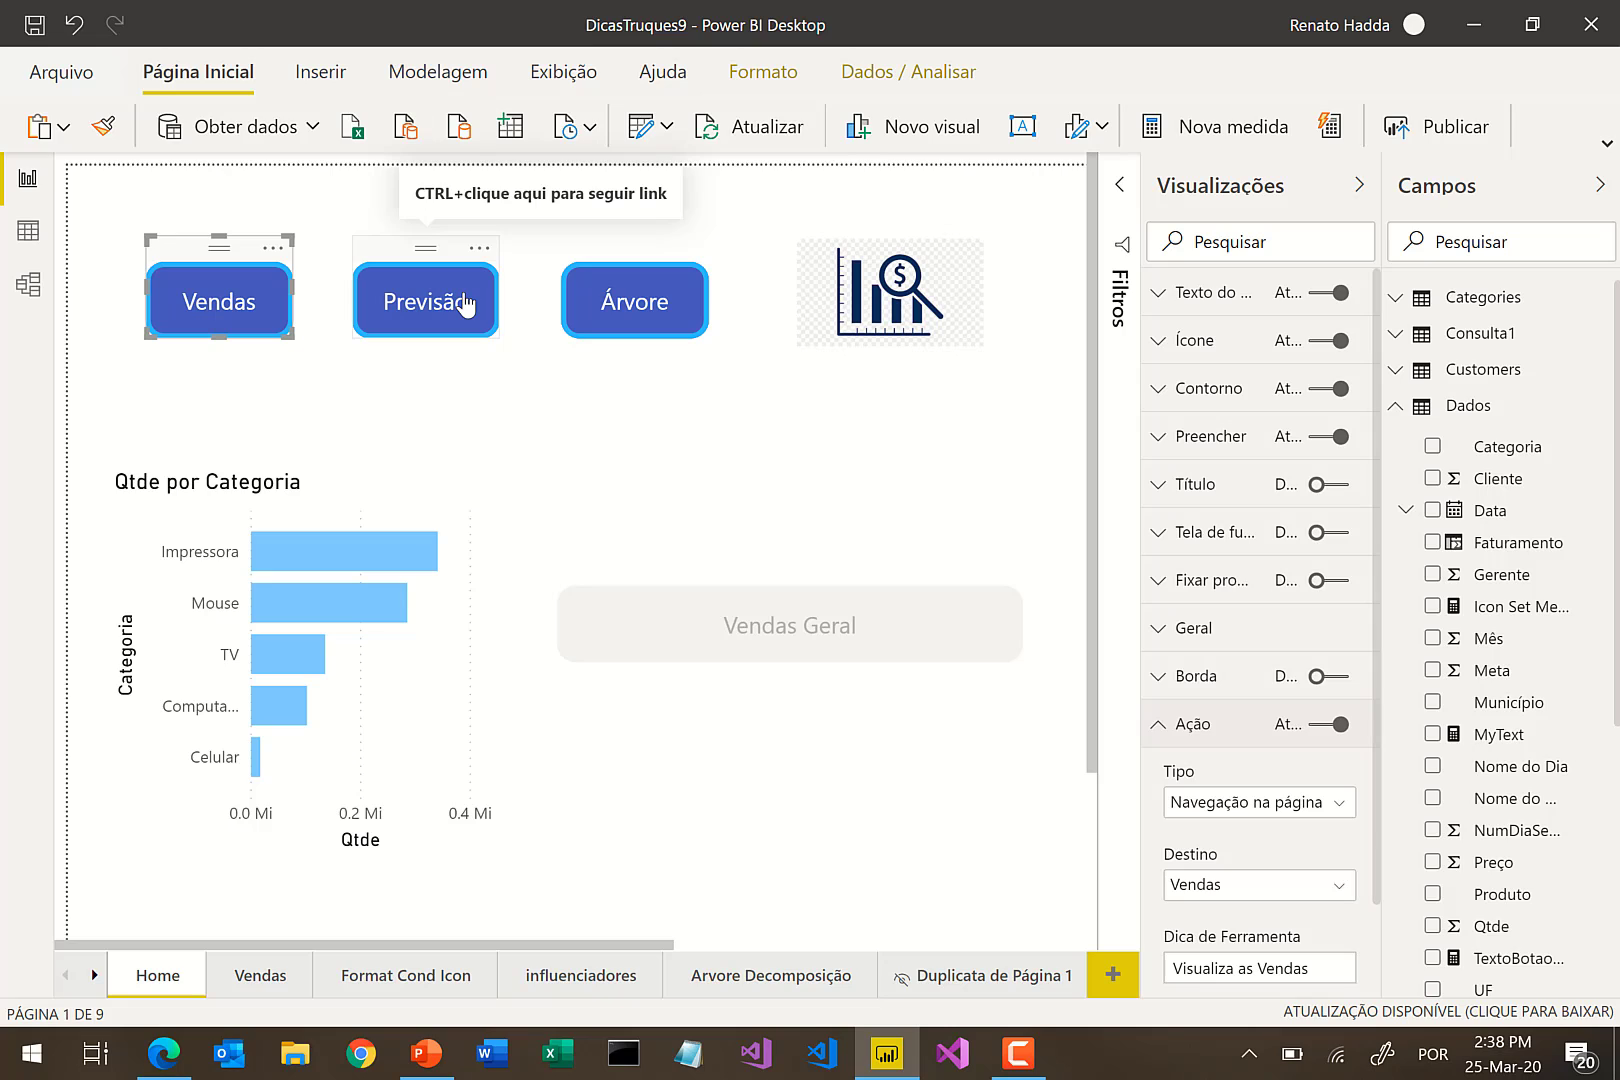
pyautogui.keyDown('ctrl'); pyautogui.click(257, 303); pyautogui.keyUp('ctrl')
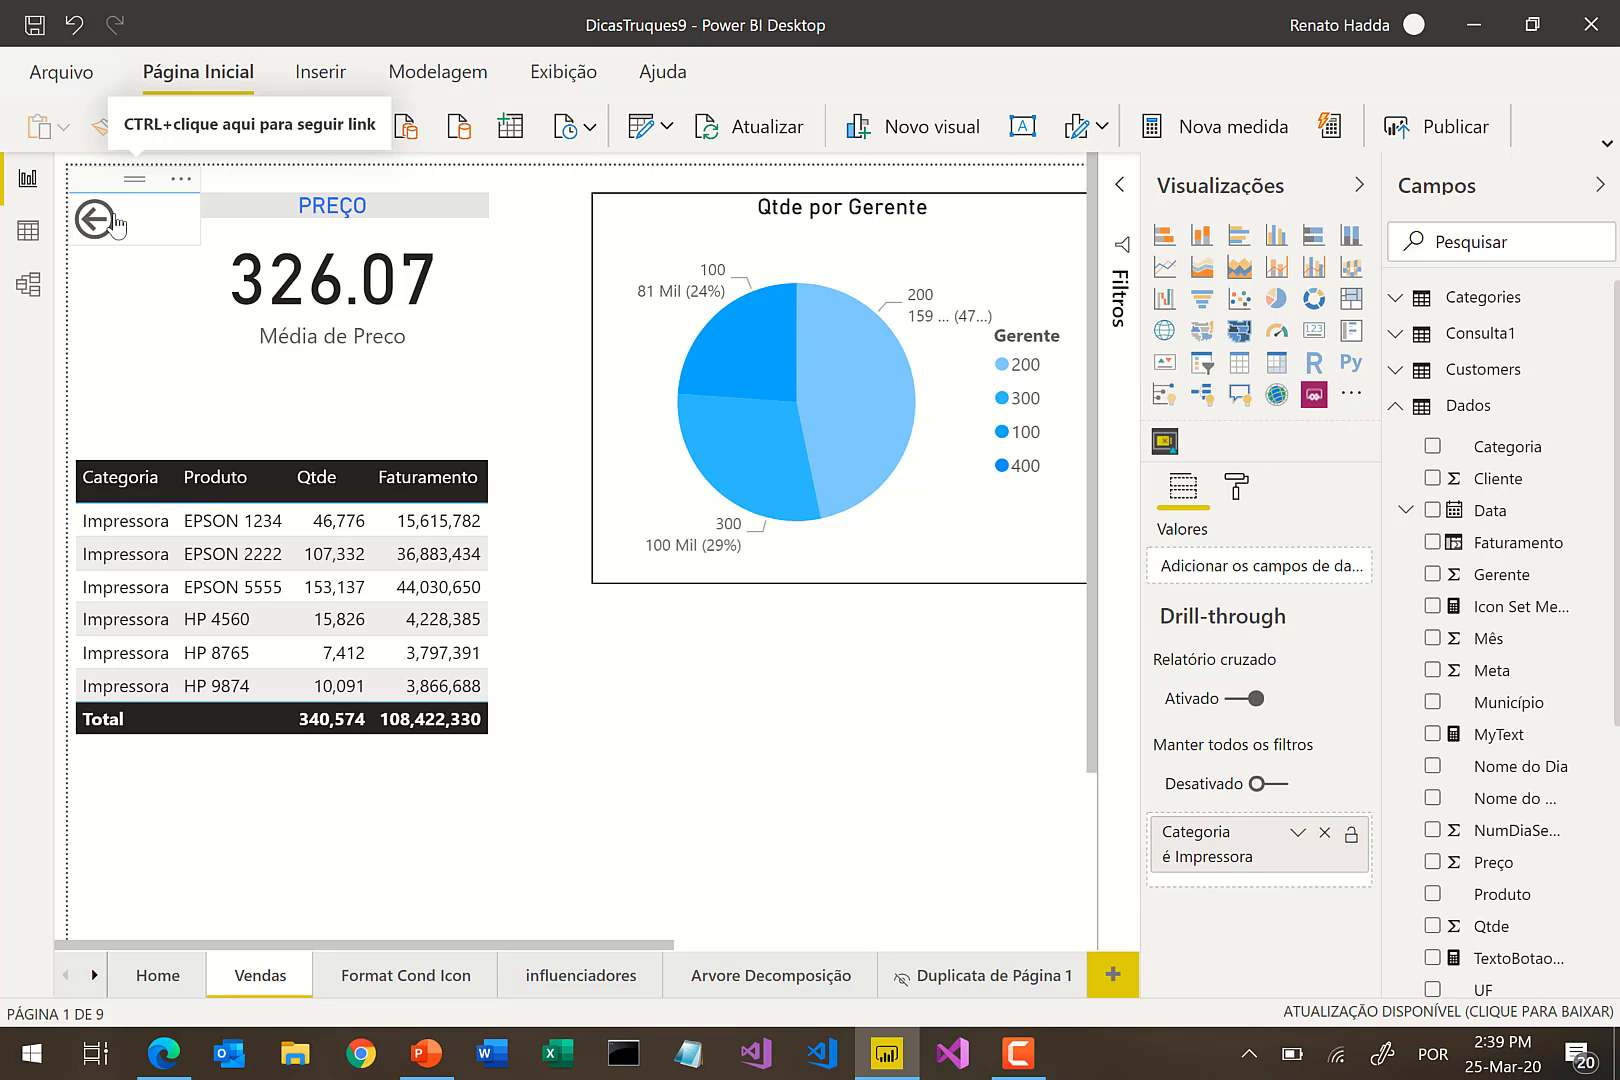
pyautogui.keyDown('ctrl'); pyautogui.click(113, 220); pyautogui.keyUp('ctrl')
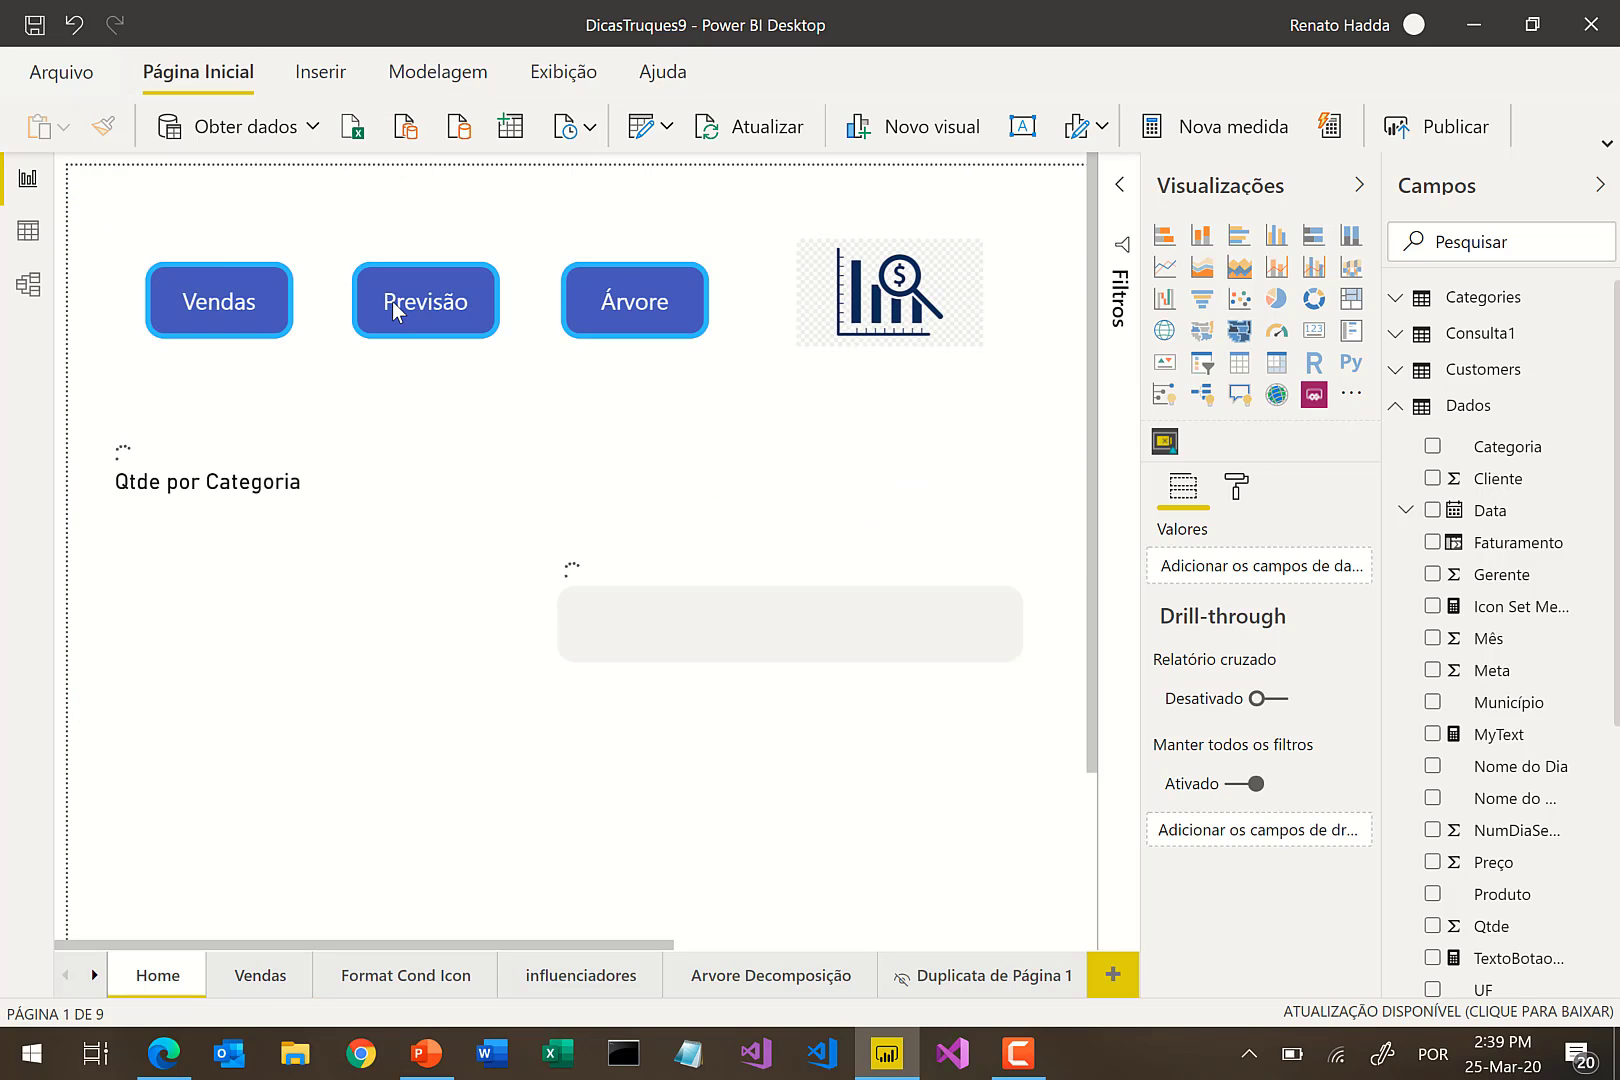
pyautogui.keyDown('ctrl'); pyautogui.click(395, 312); pyautogui.keyUp('ctrl')
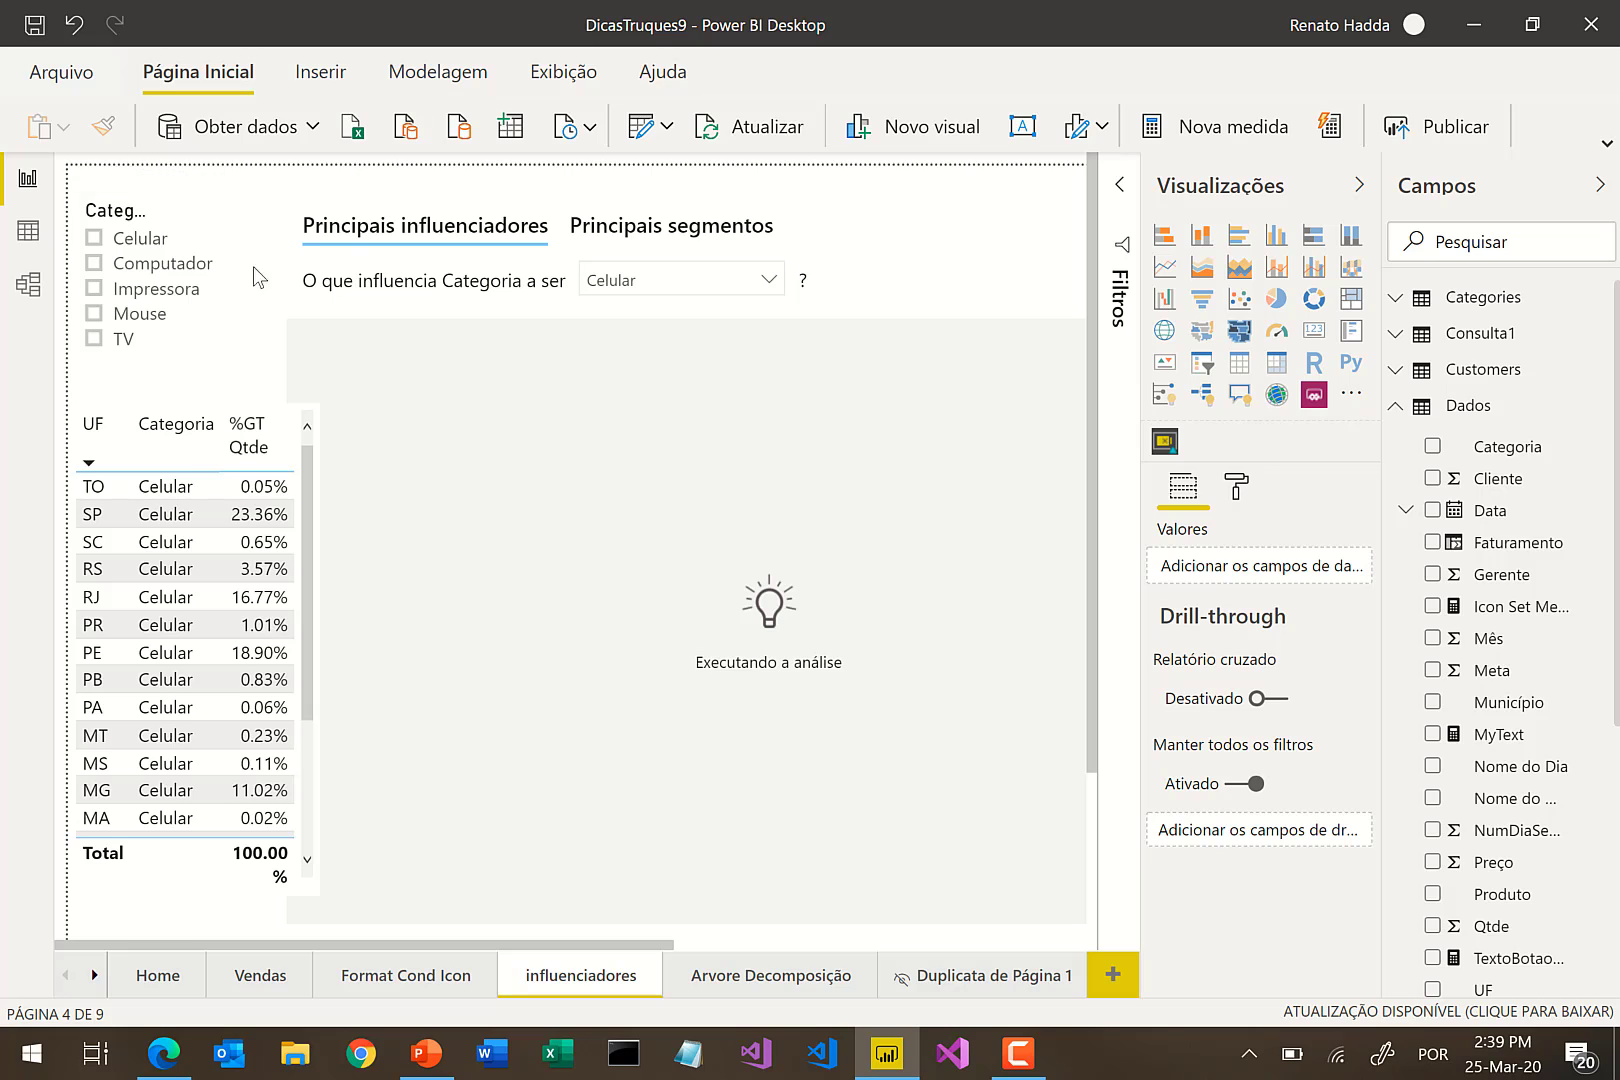
pyautogui.click(152, 975)
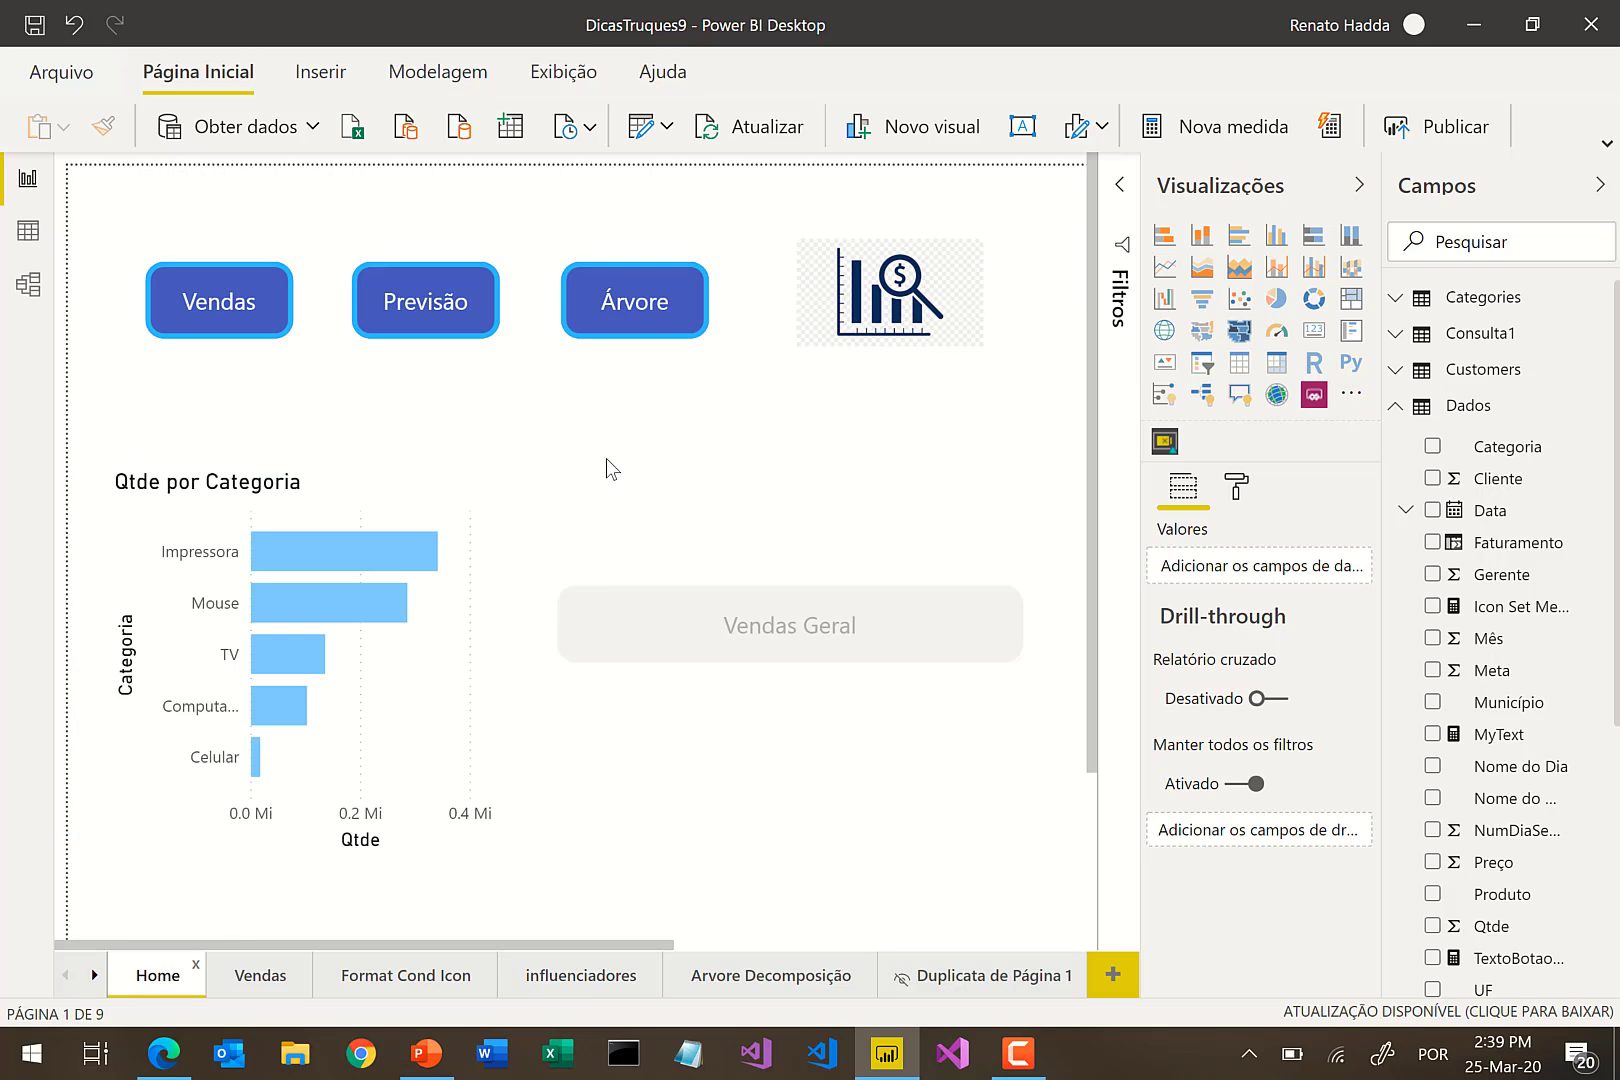
# - Set the action type of the chart image on the Home page to Indicador, with Nenhum as the bookmark
pyautogui.click(897, 344)
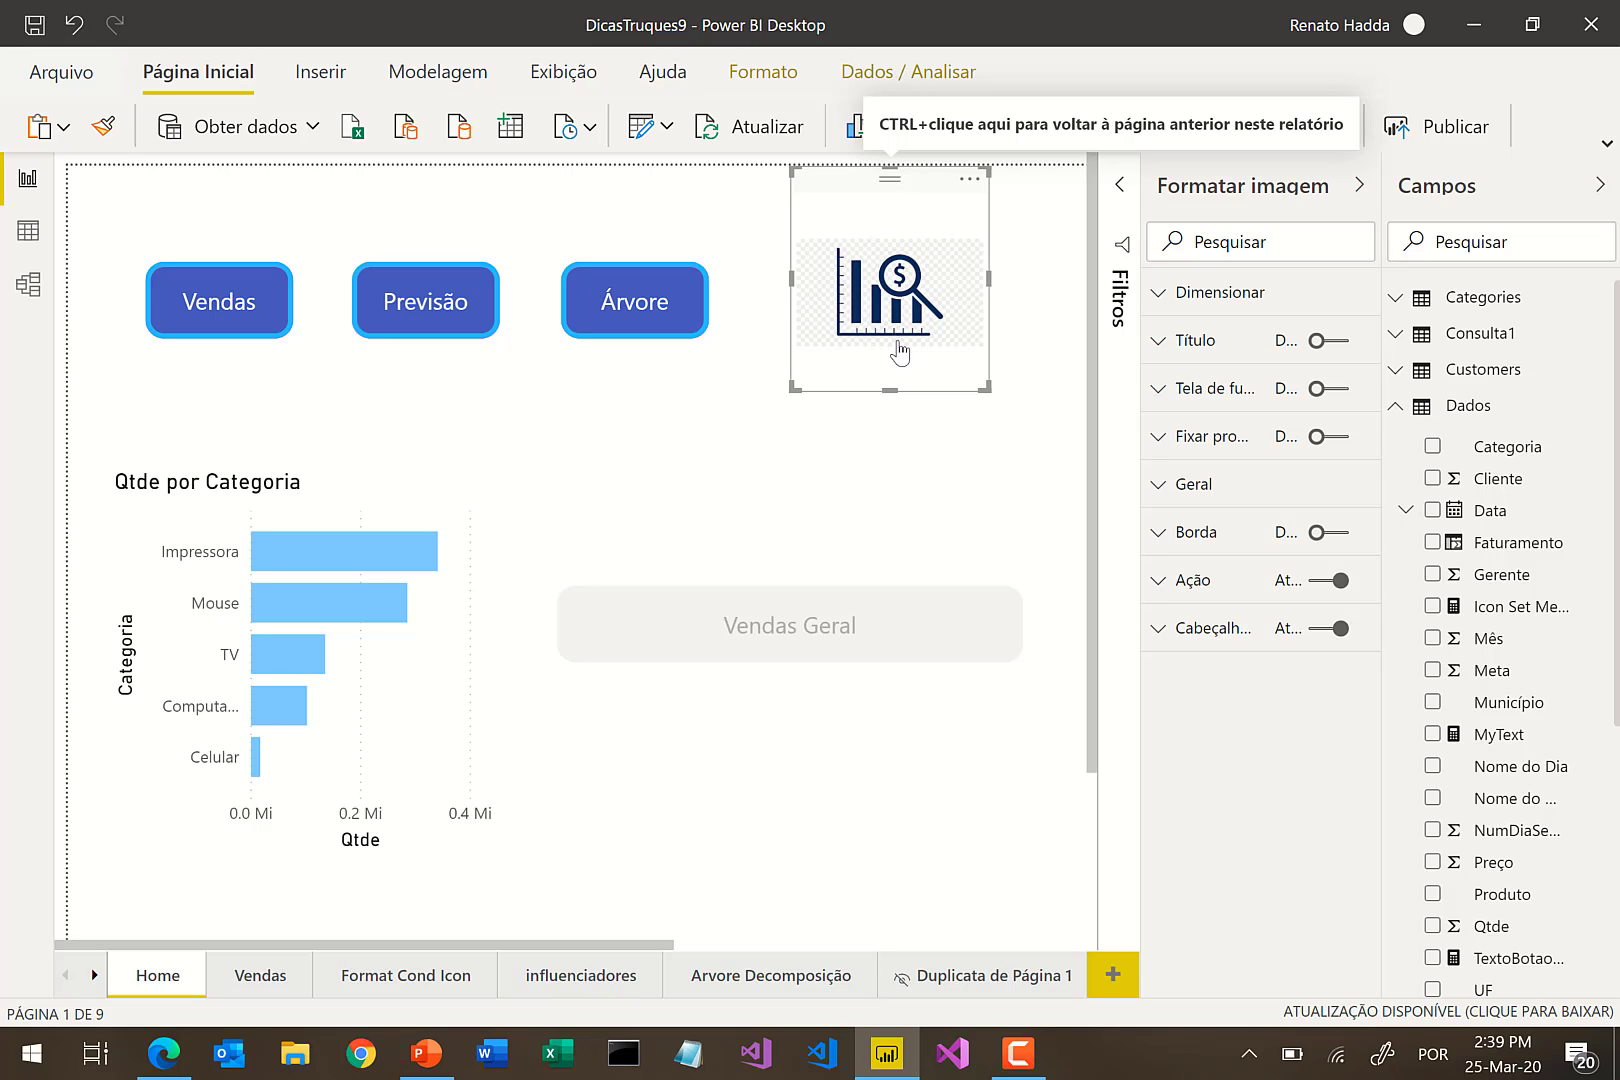
pyautogui.click(1162, 588)
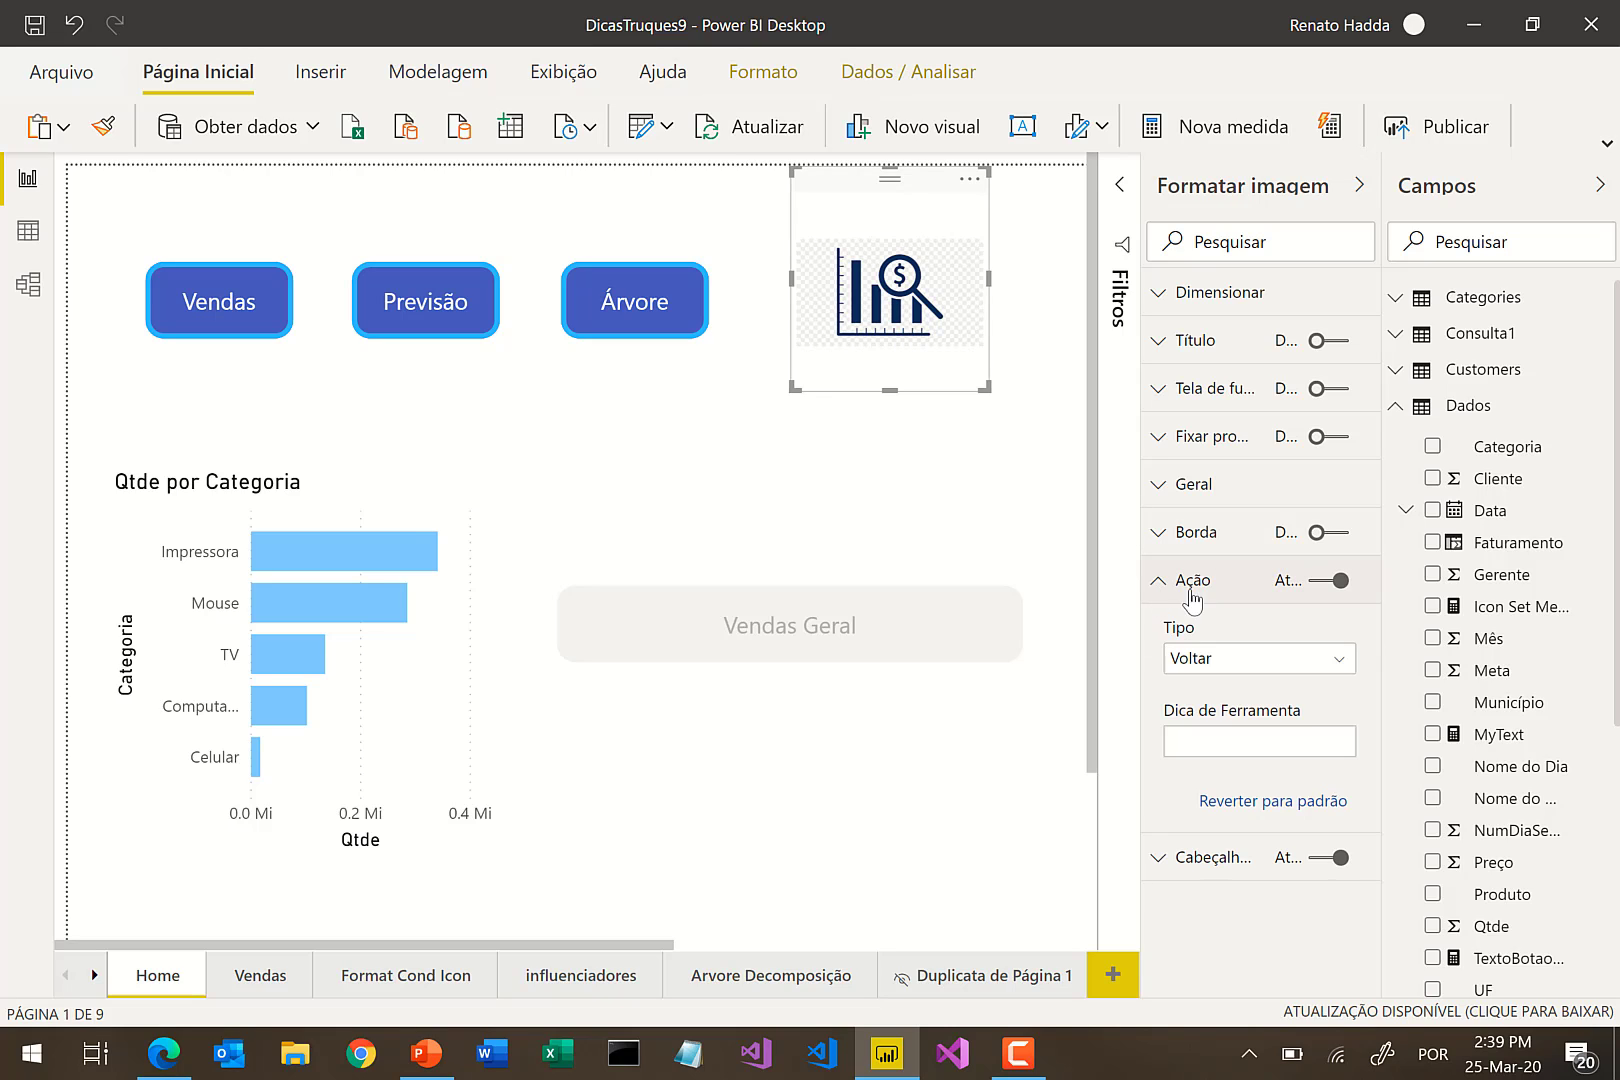
pyautogui.click(1244, 680)
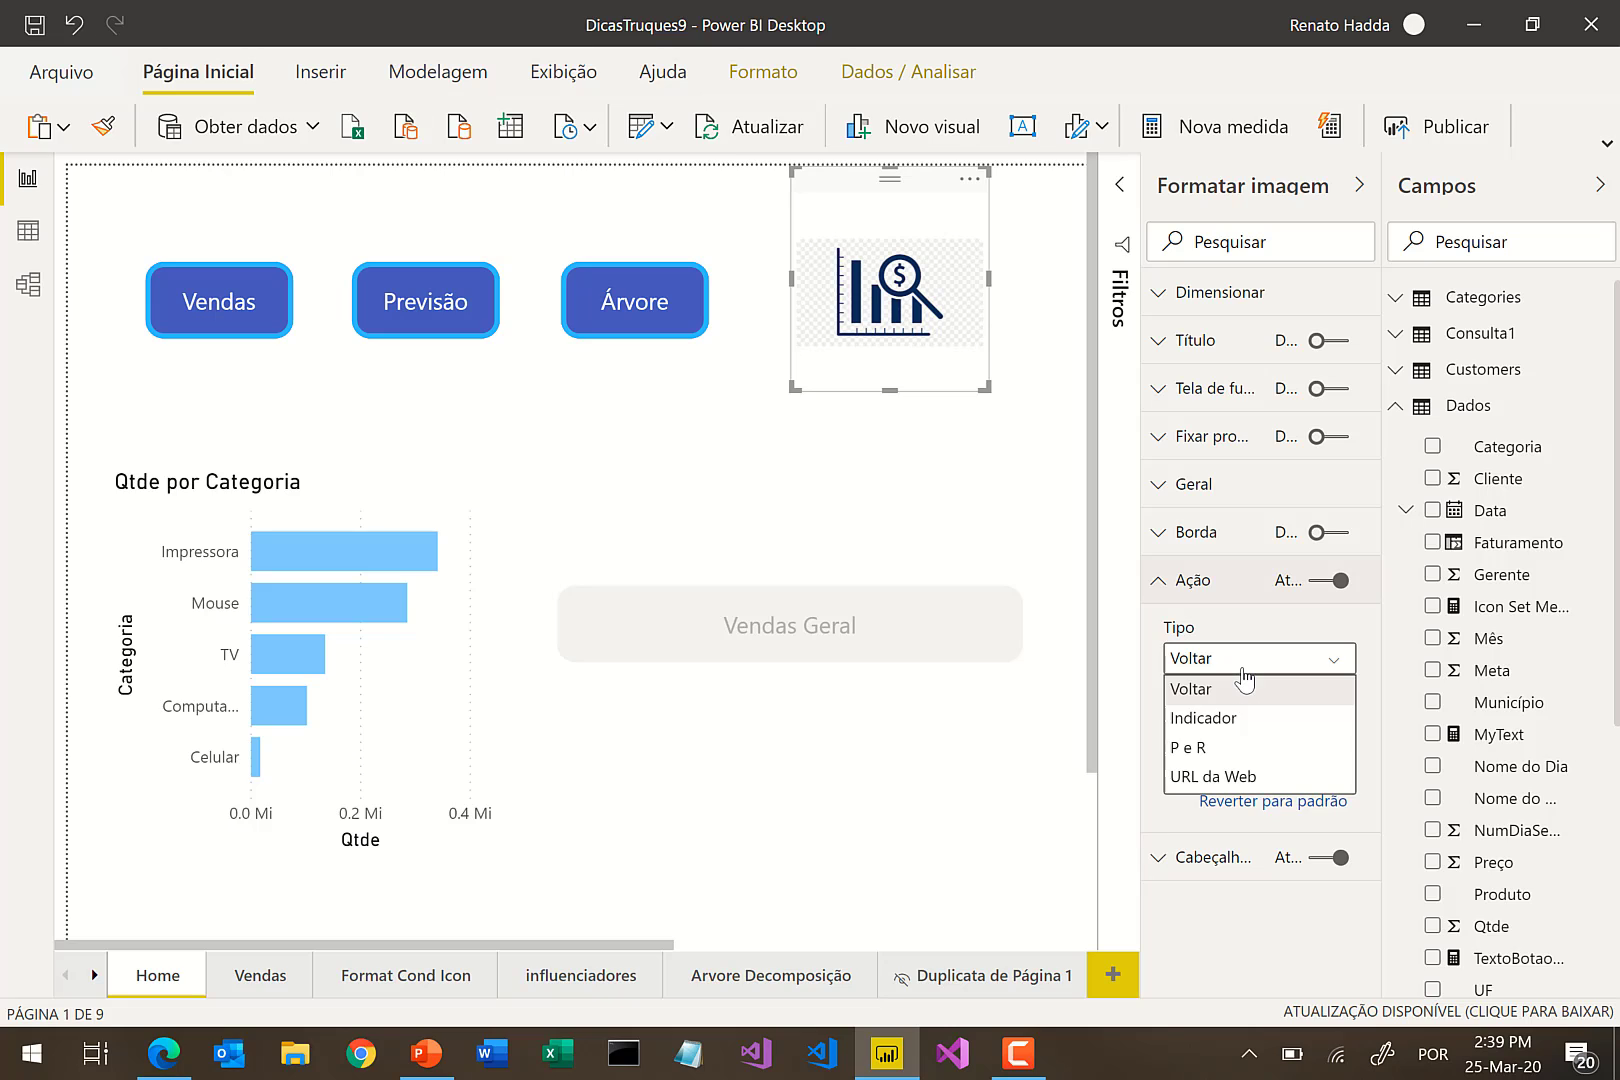
pyautogui.click(1231, 720)
pyautogui.click(1228, 745)
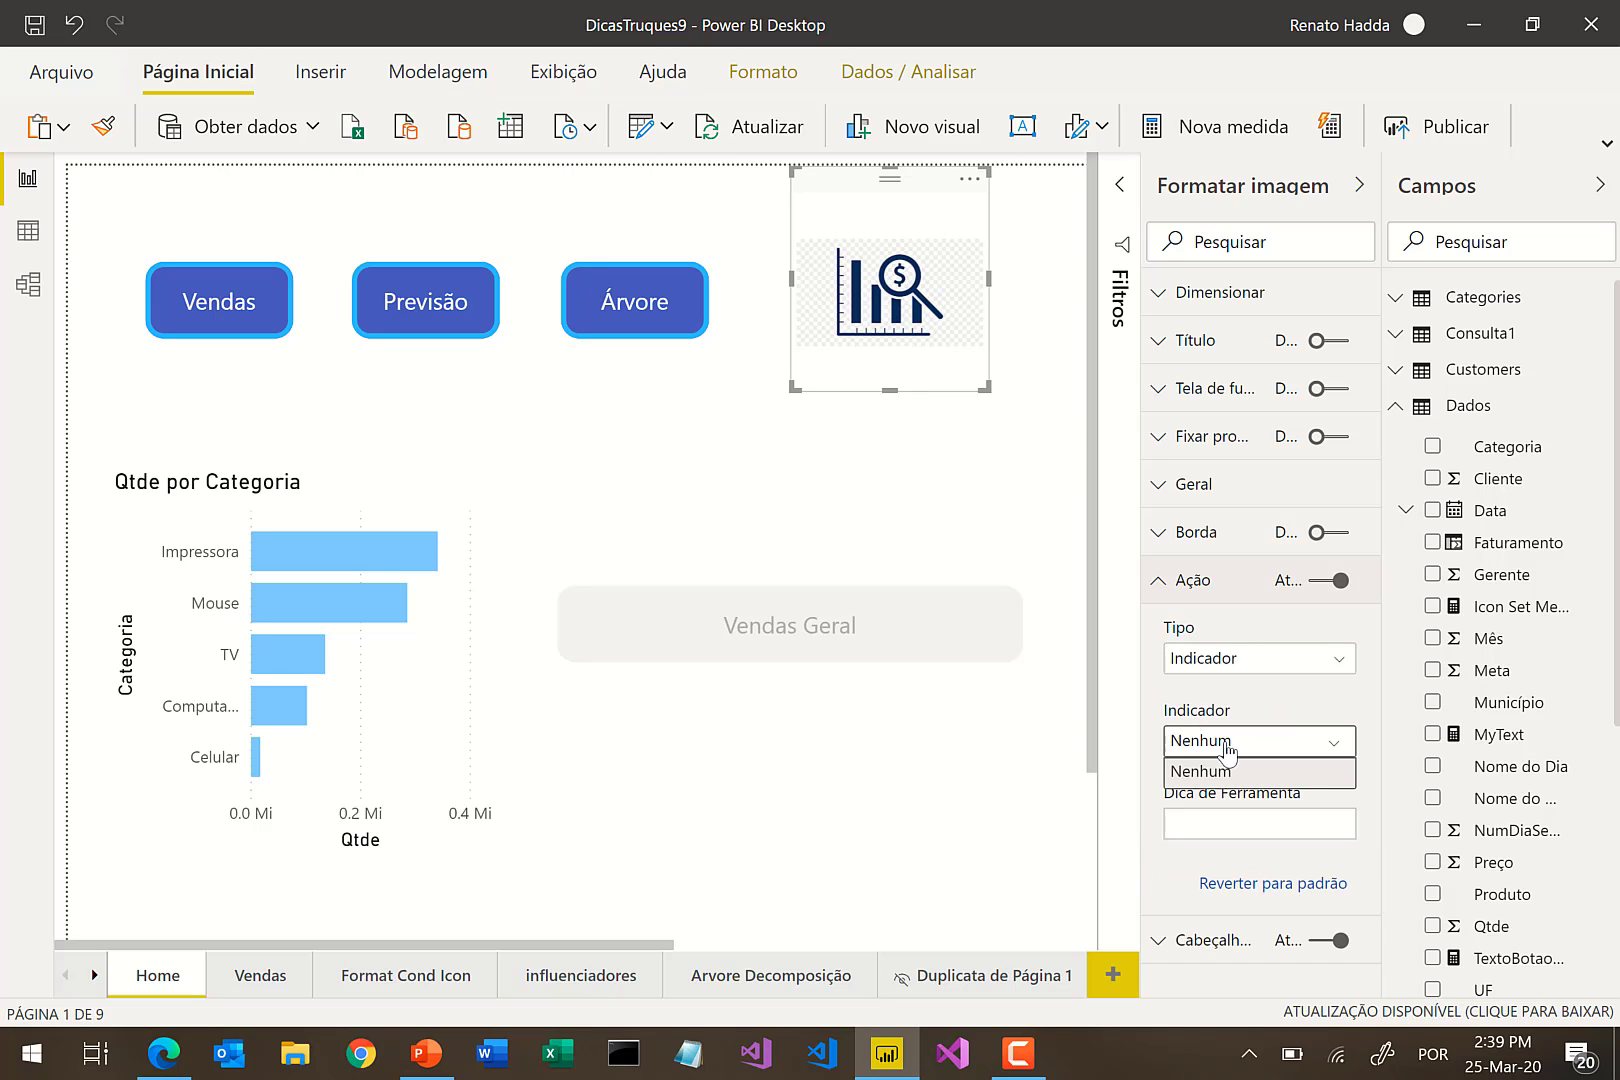
pyautogui.click(1228, 748)
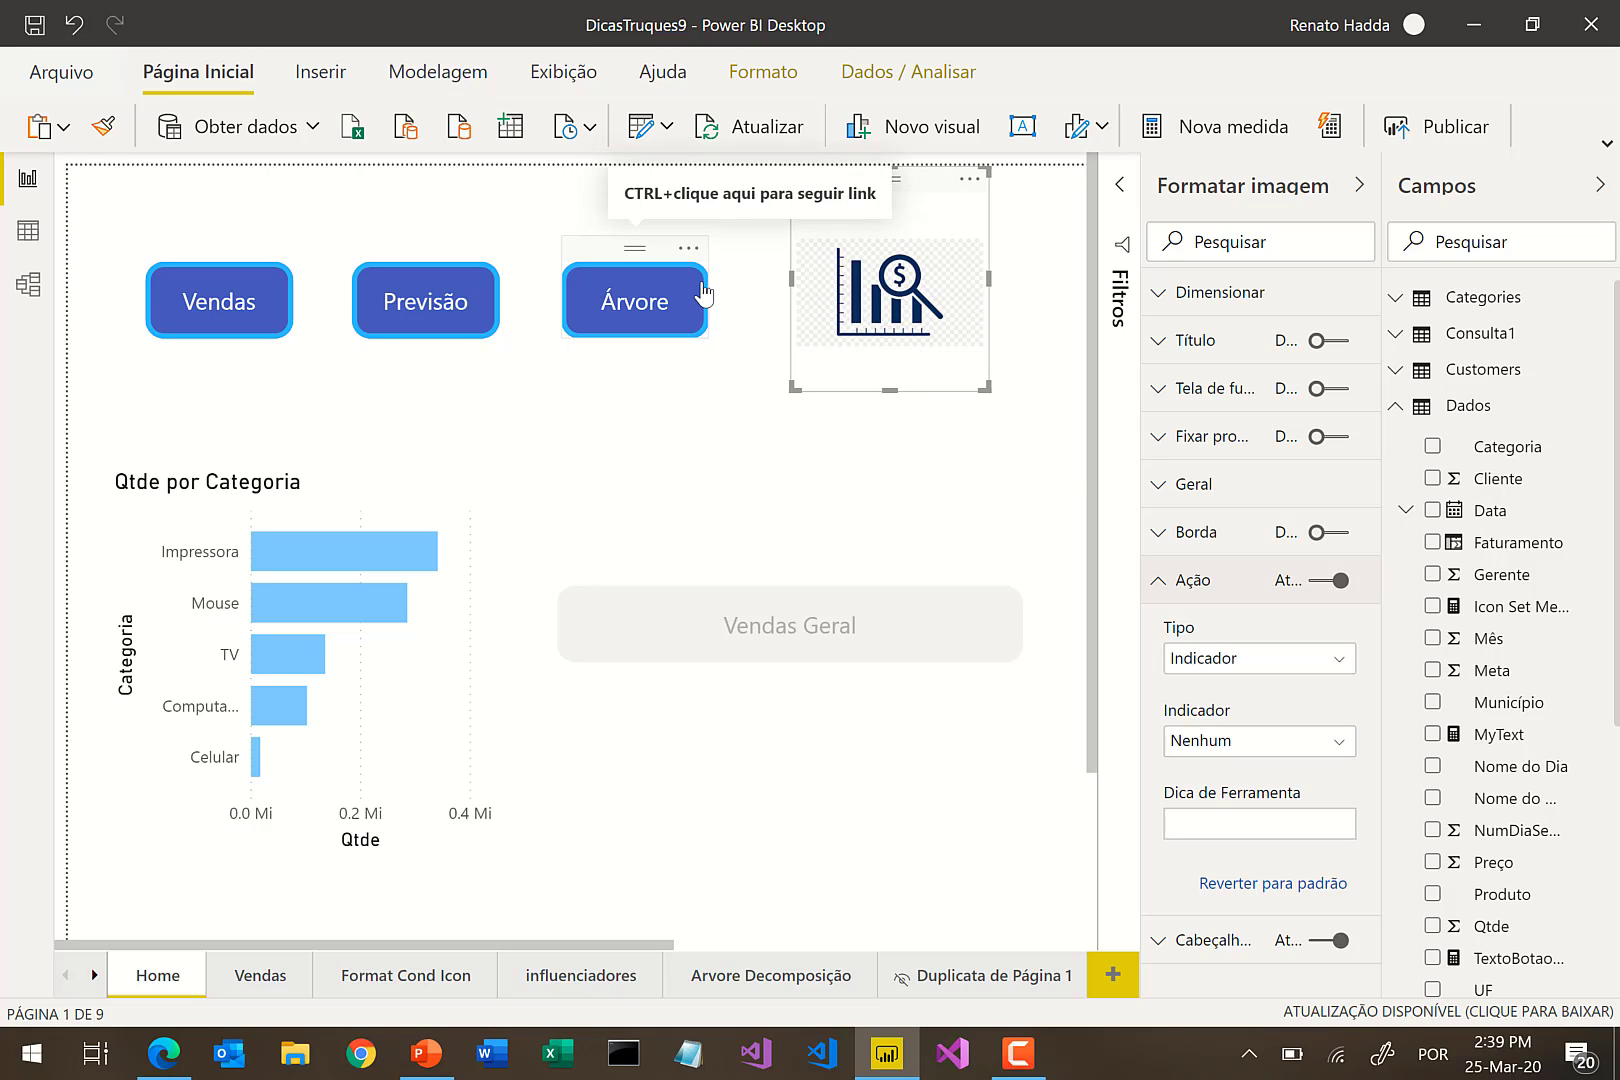
# - Review the fields of the Qtde por Categoria bar chart and turn on its data labels
pyautogui.click(347, 489)
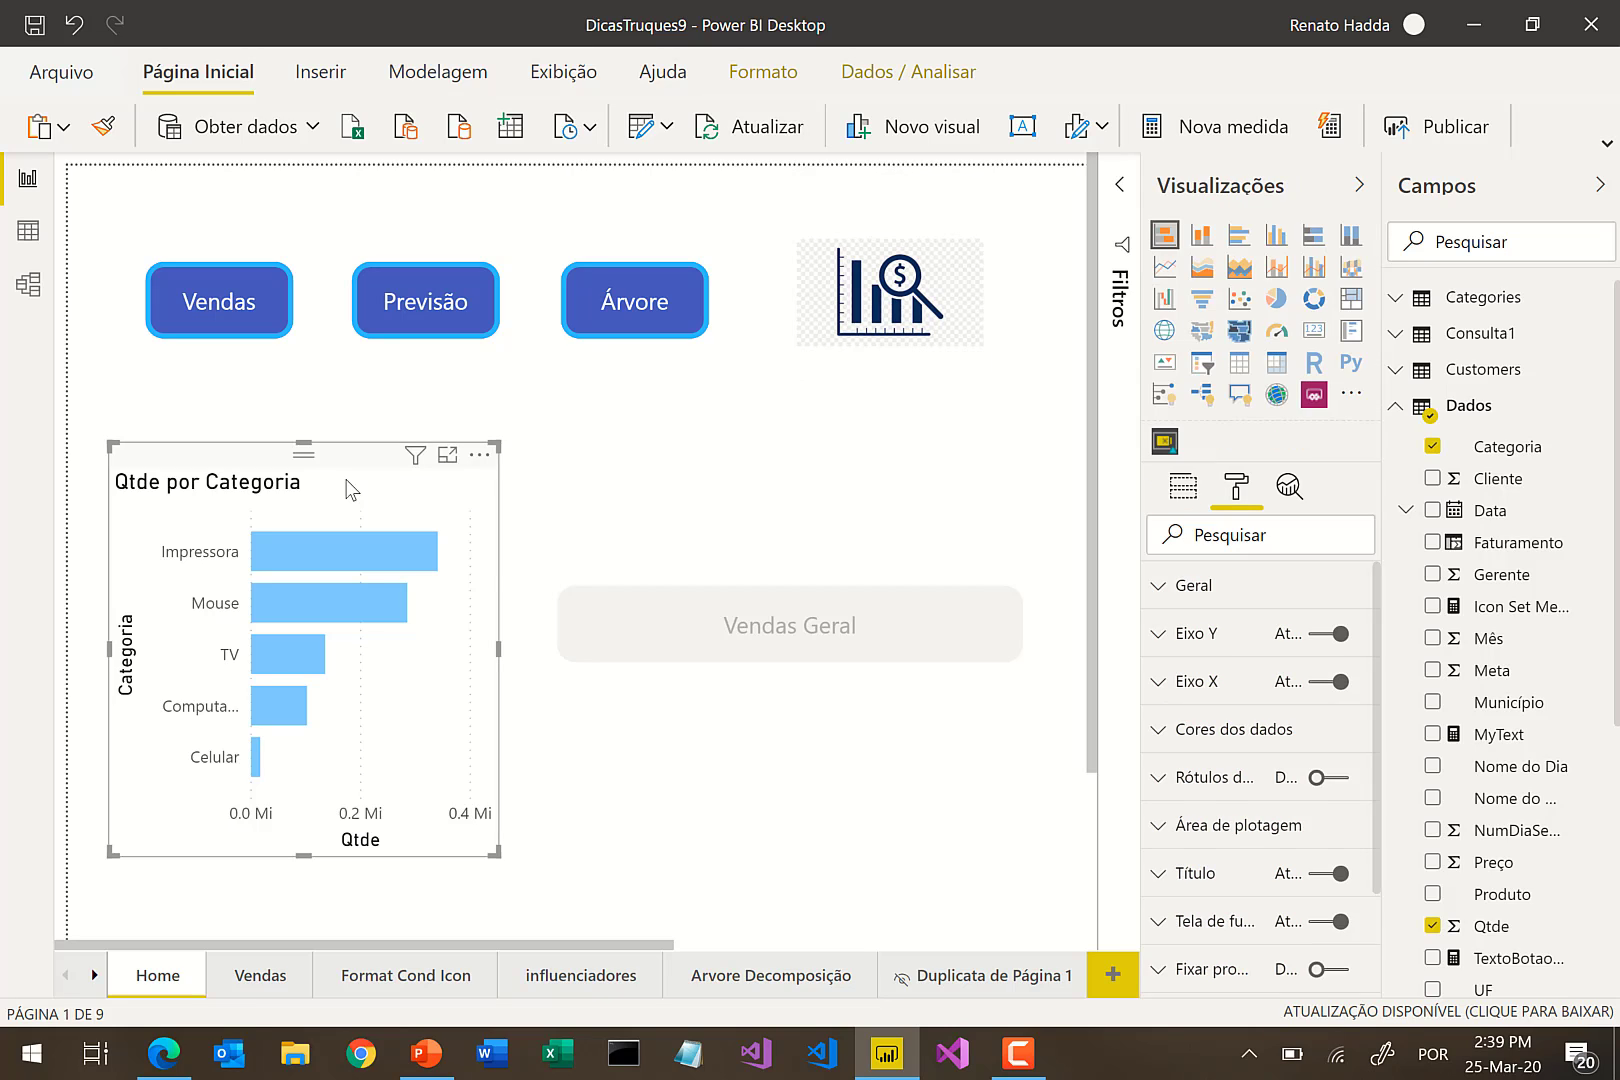
pyautogui.click(1183, 490)
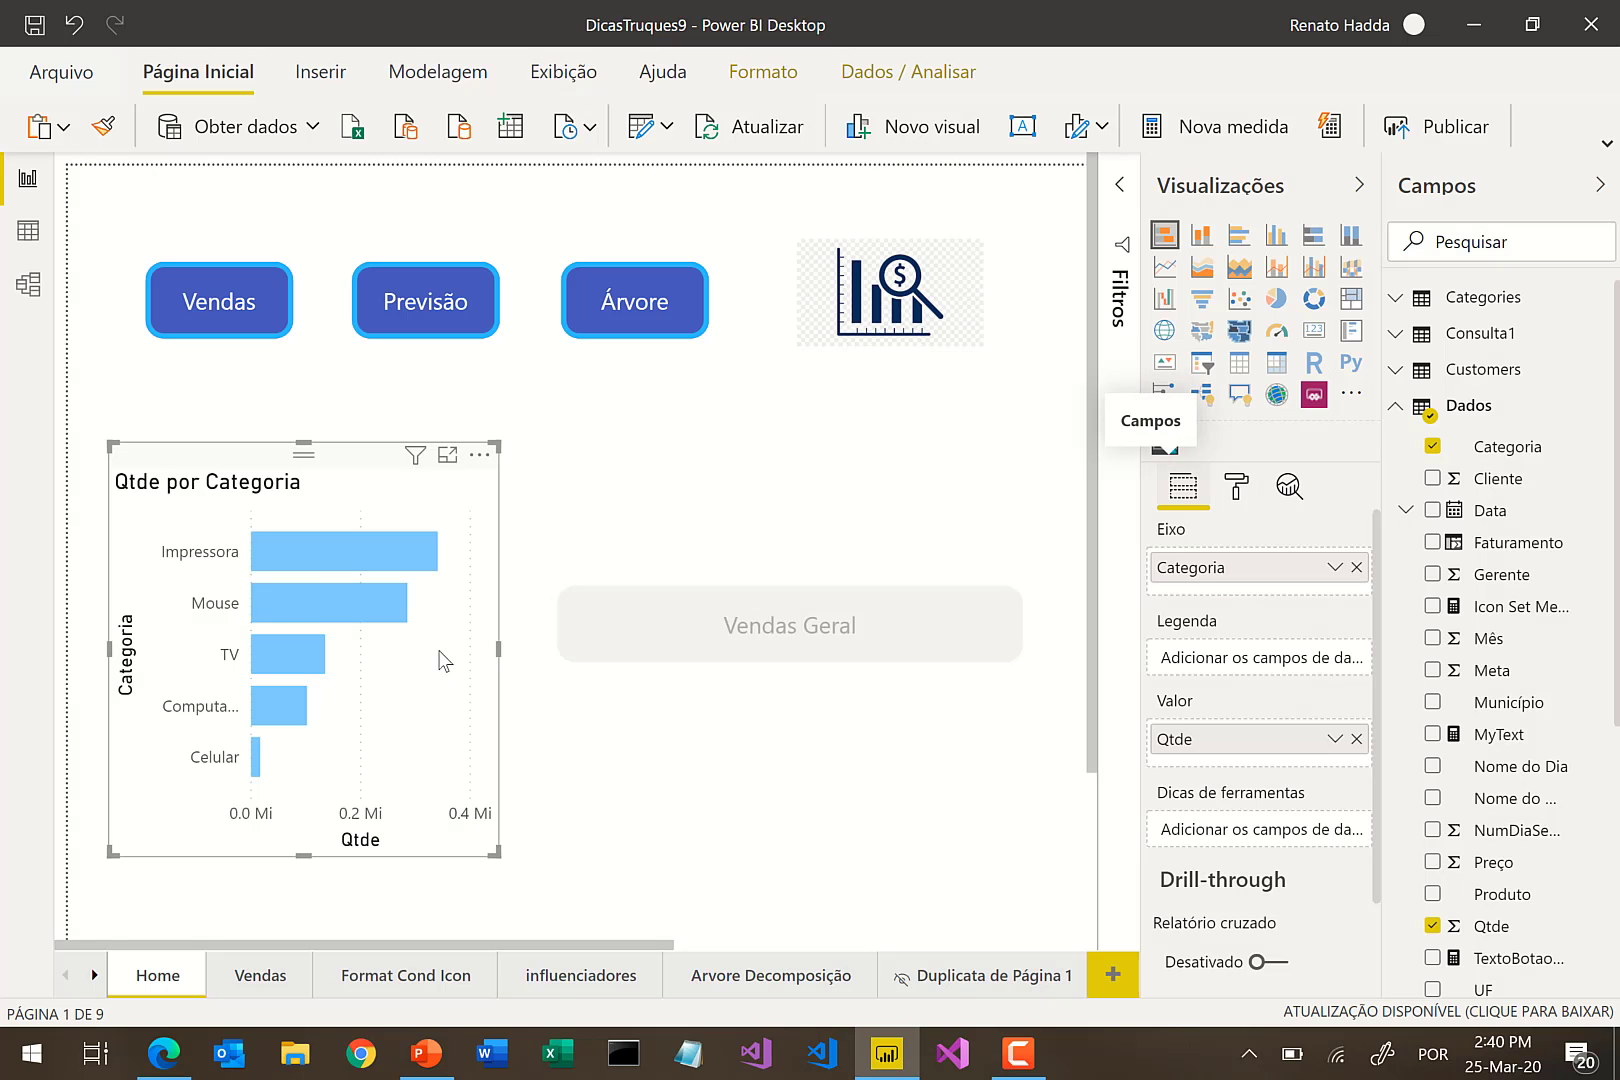
pyautogui.click(1230, 495)
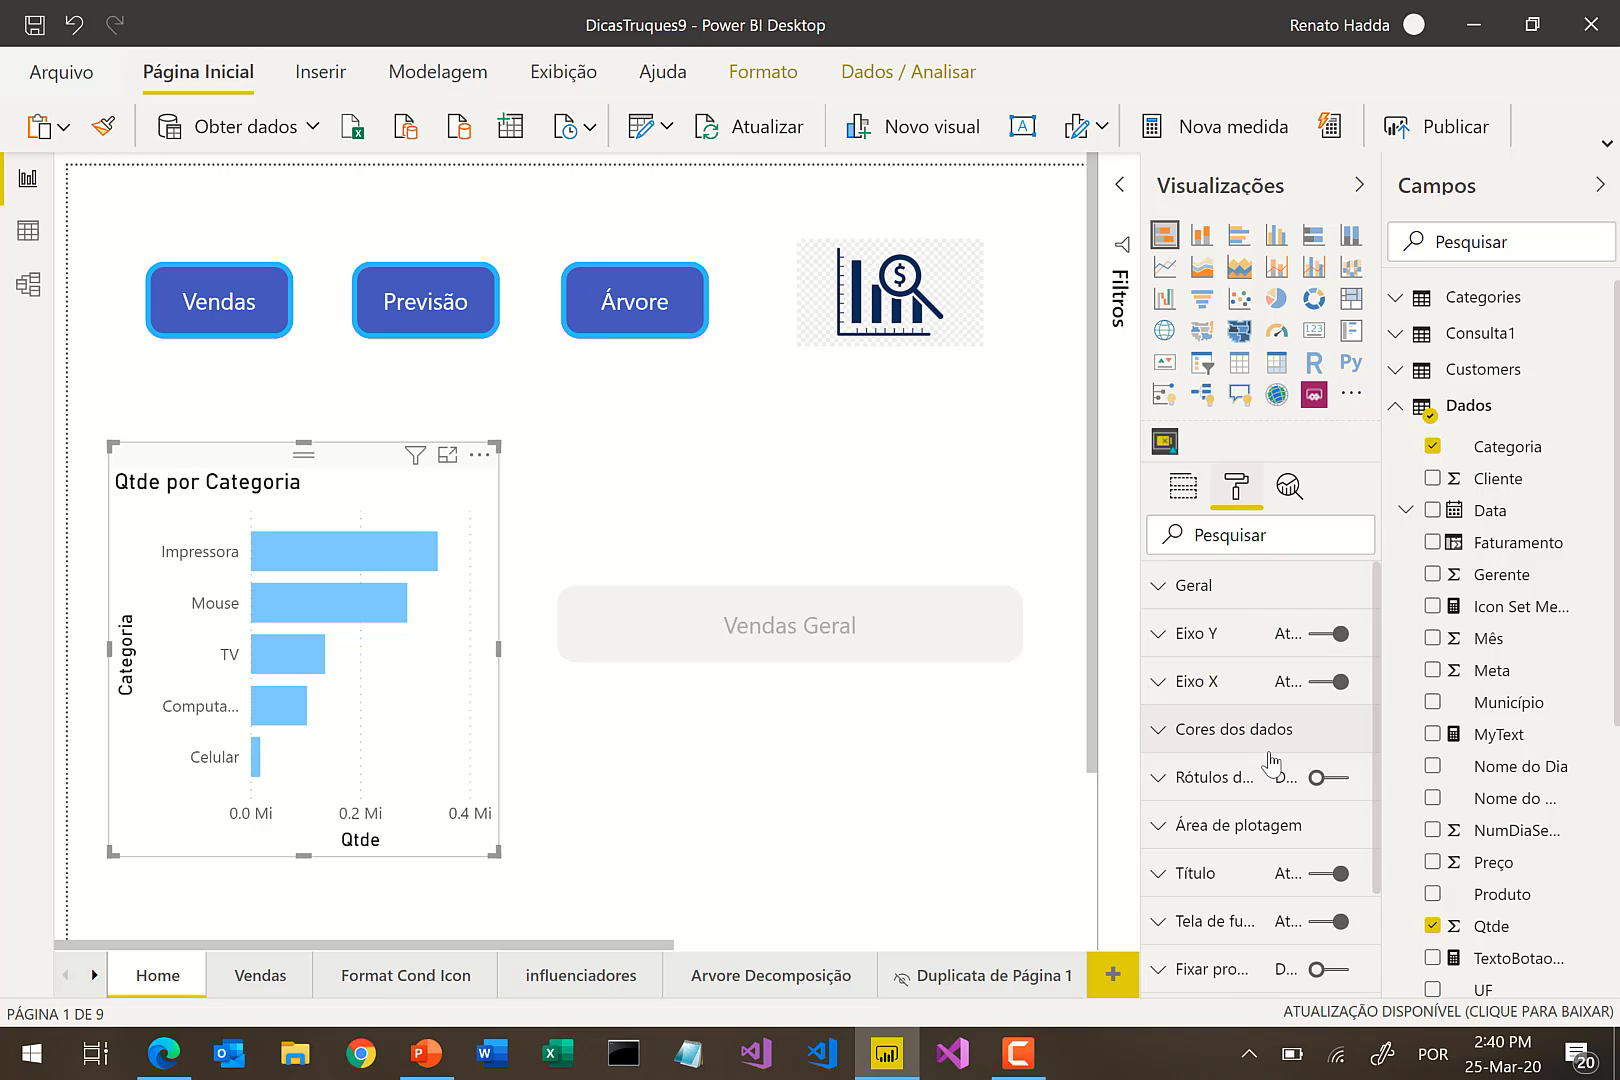
pyautogui.click(1342, 780)
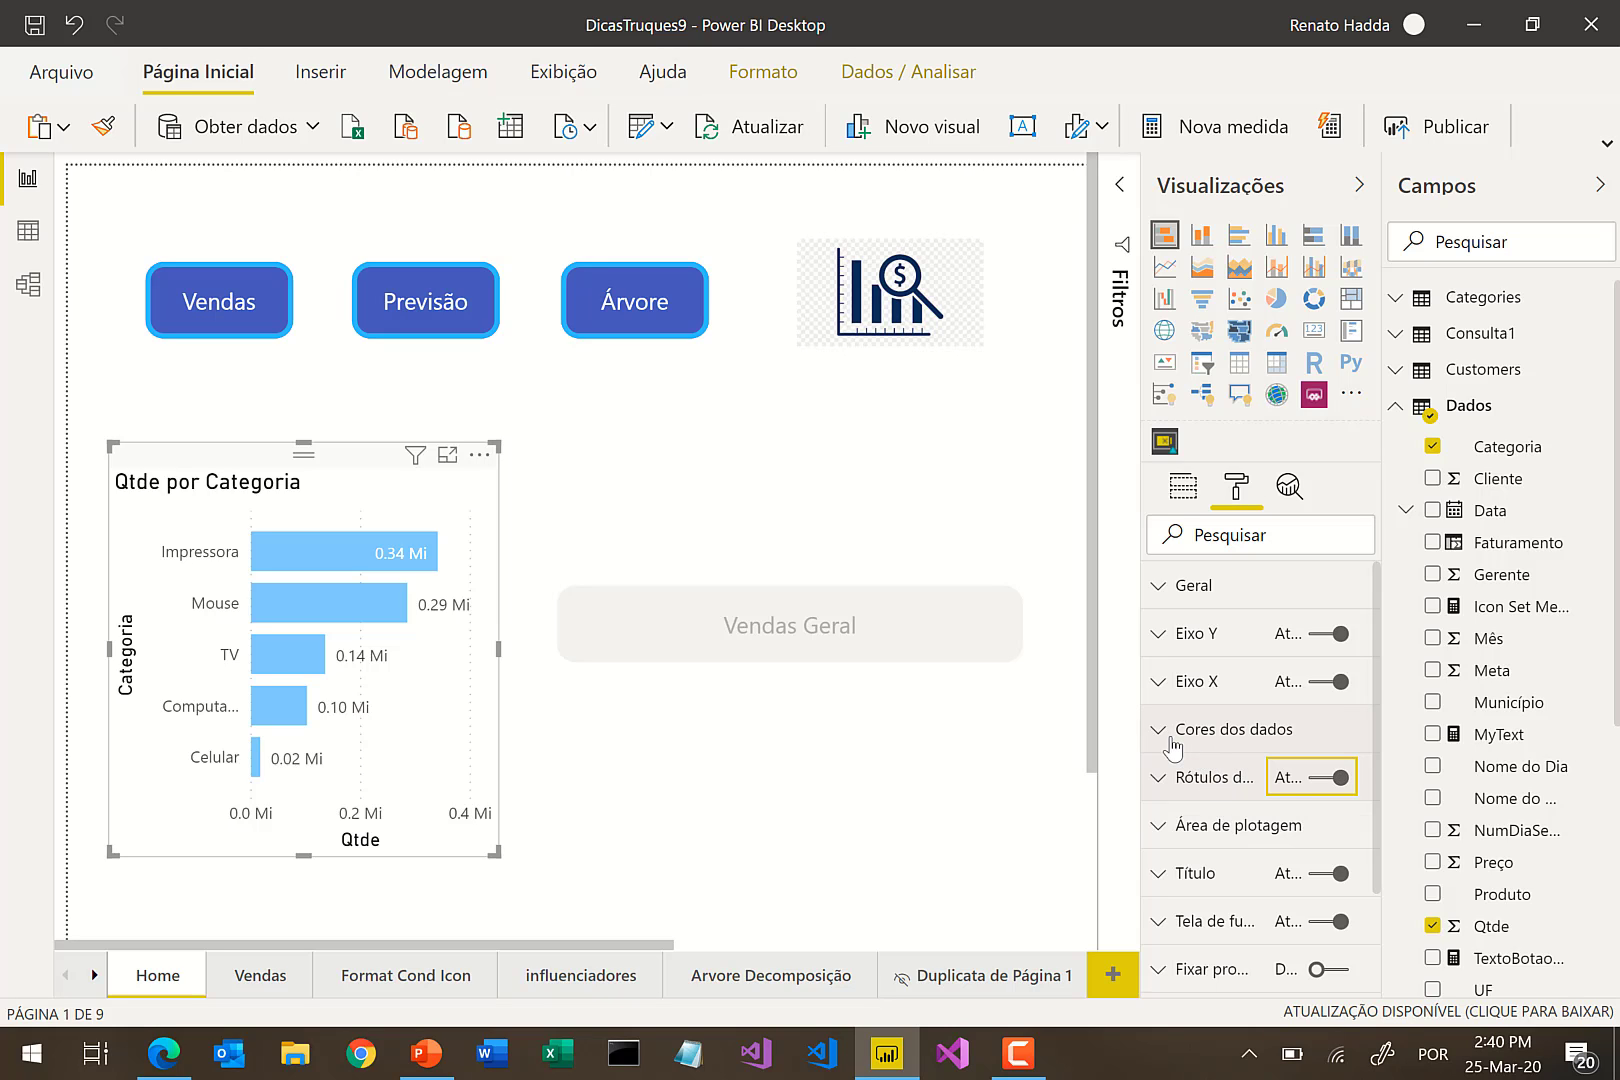
# - Check how the drill-through button reacts to the Impressora and Mouse bars, clear the bar selection, and select the Vendas Geral button
pyautogui.click(362, 552)
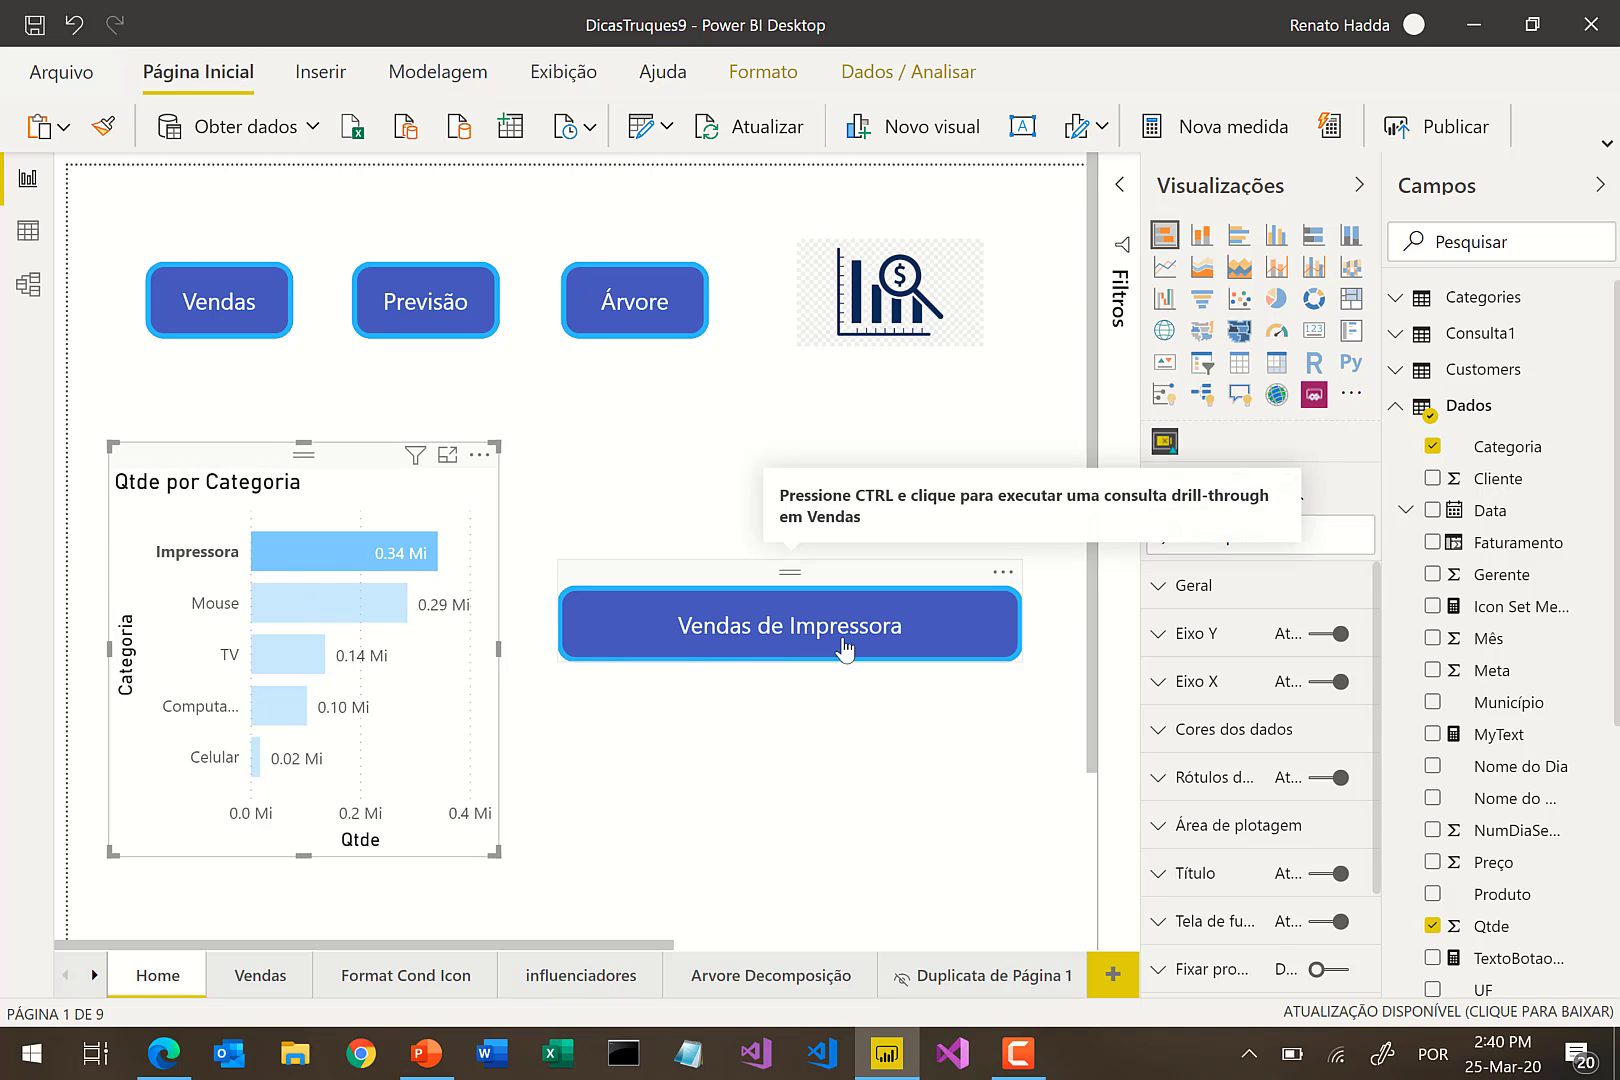
pyautogui.click(340, 620)
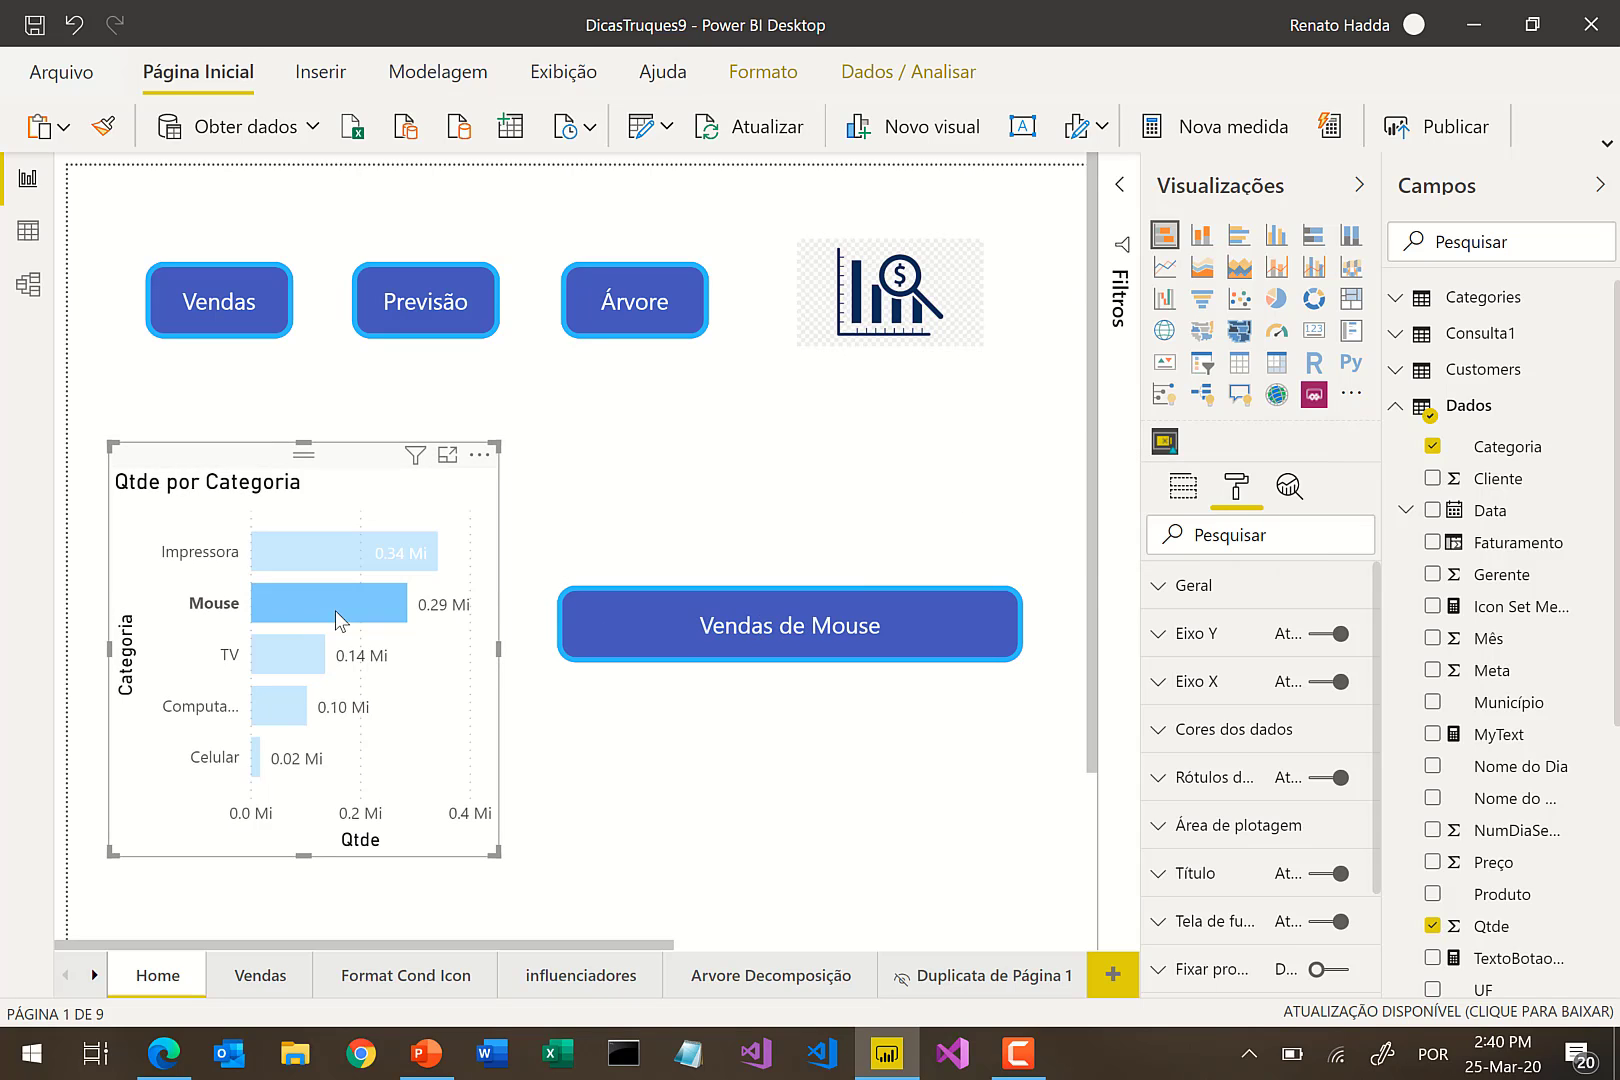
pyautogui.click(390, 617)
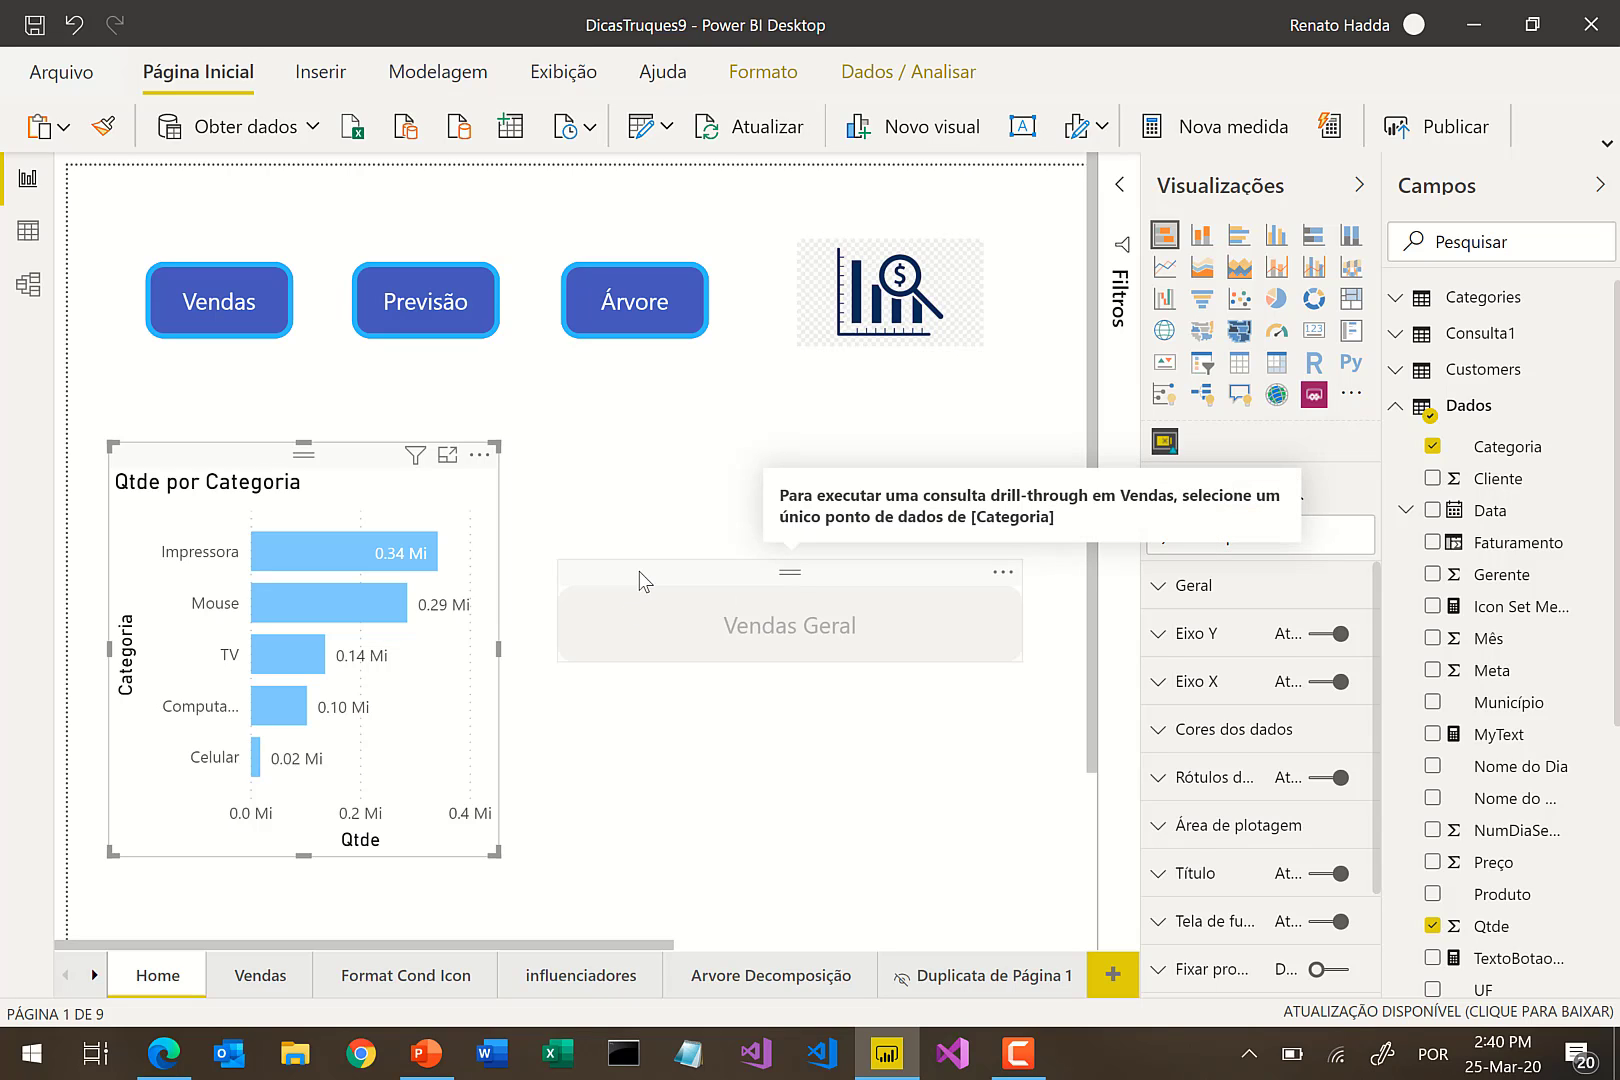
pyautogui.click(645, 582)
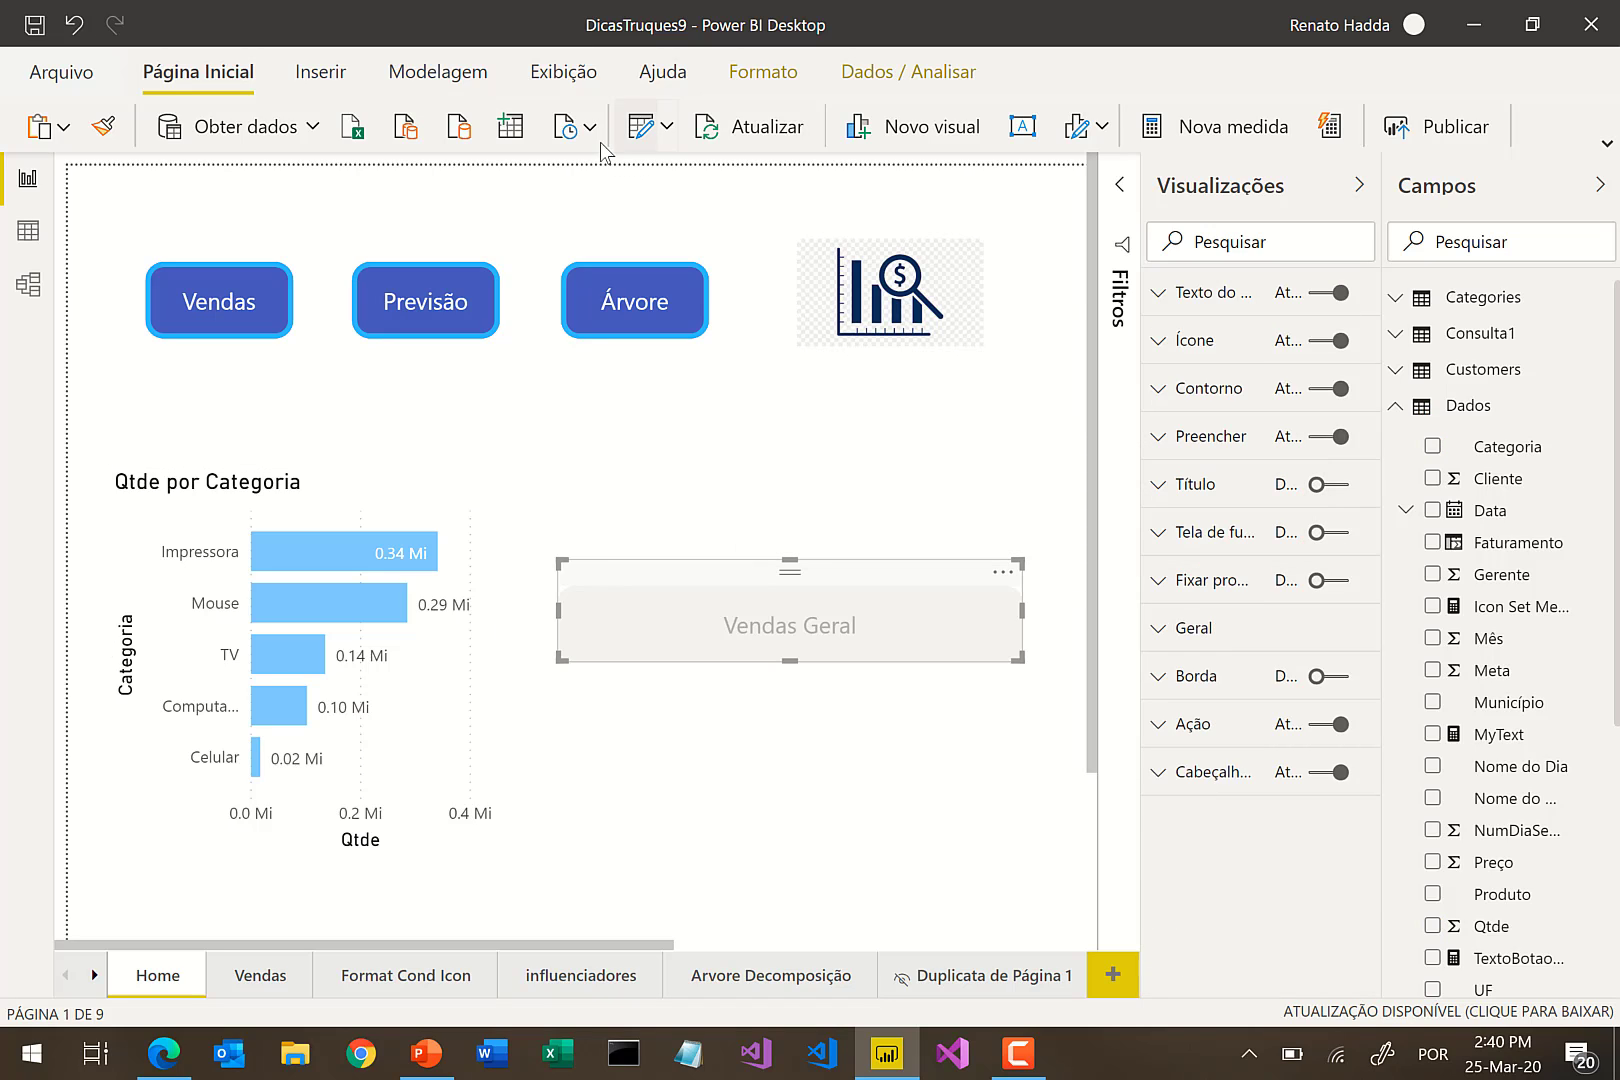
# - Insert a blank button on the Home page
pyautogui.click(321, 70)
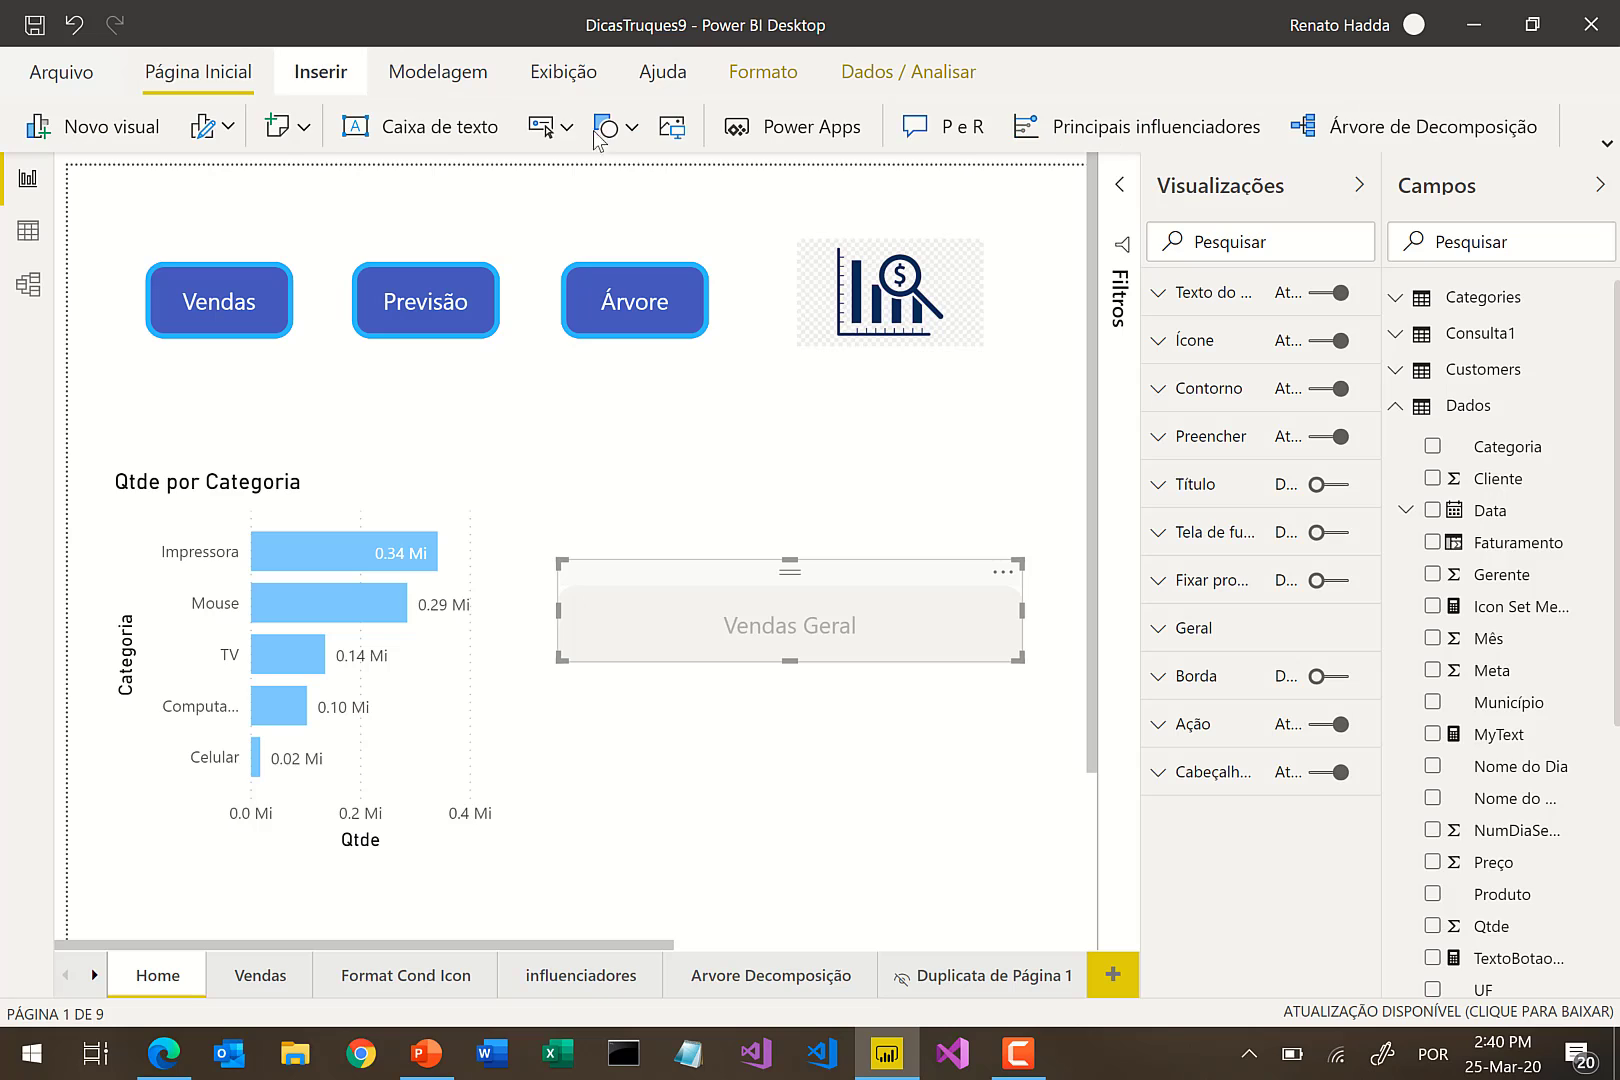
pyautogui.click(550, 128)
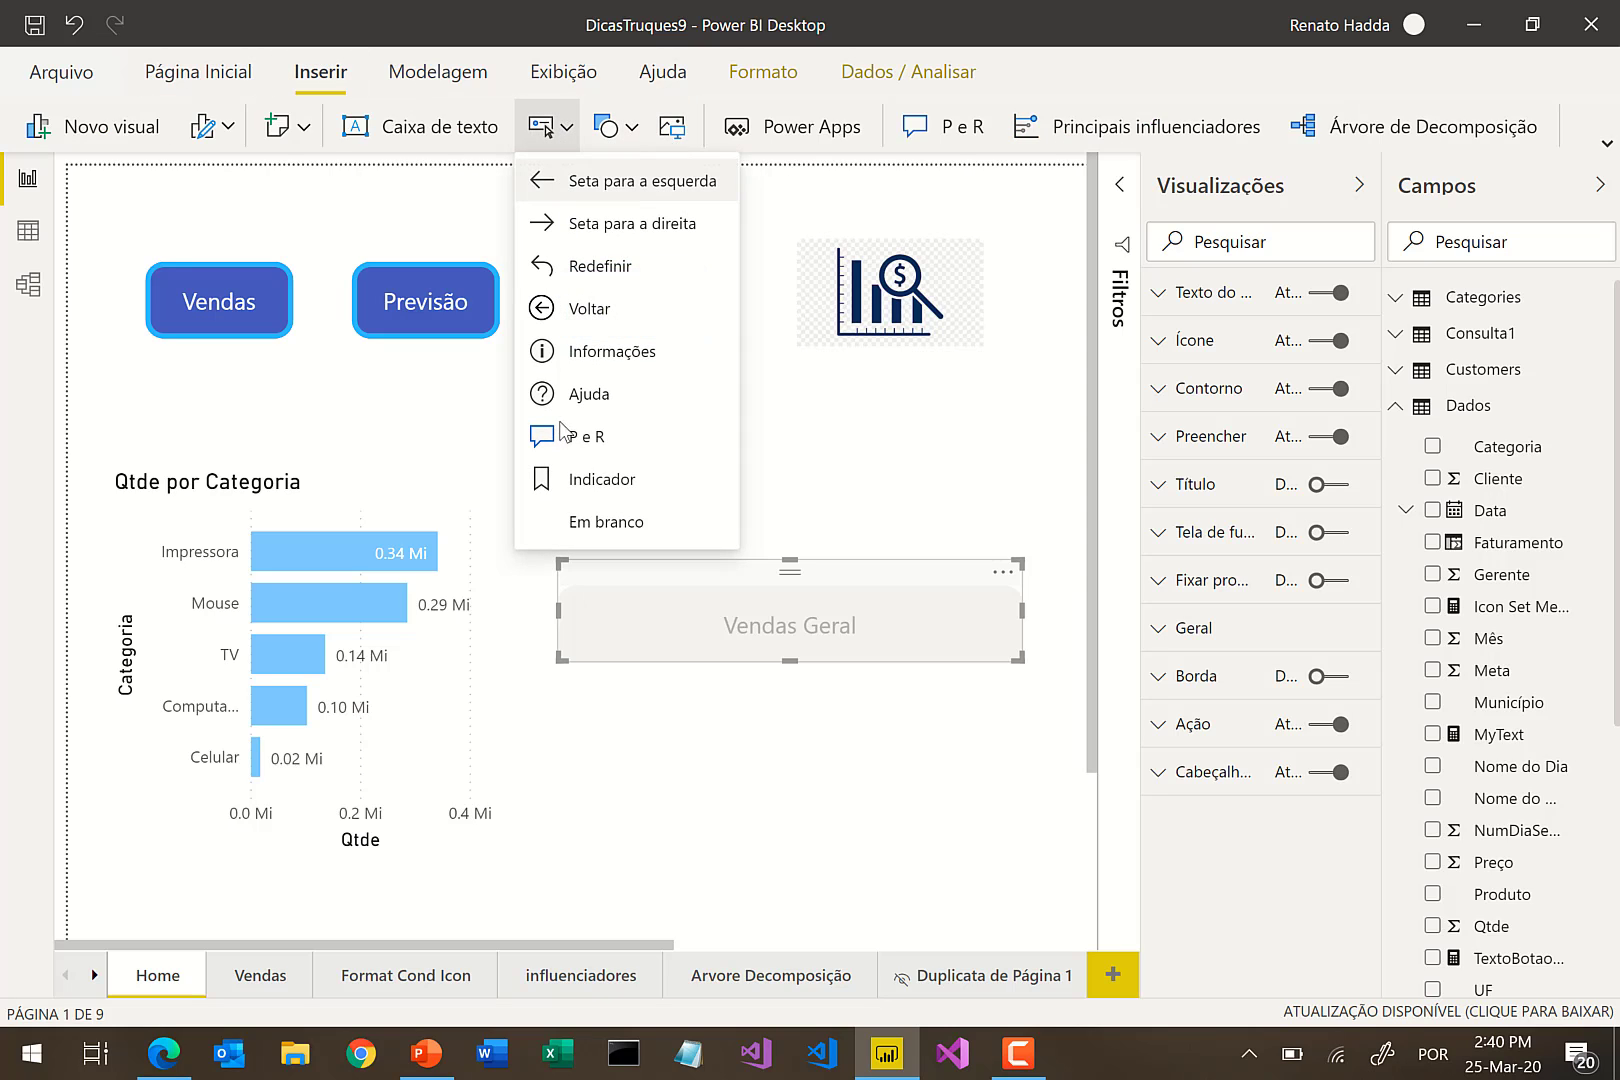
pyautogui.click(612, 521)
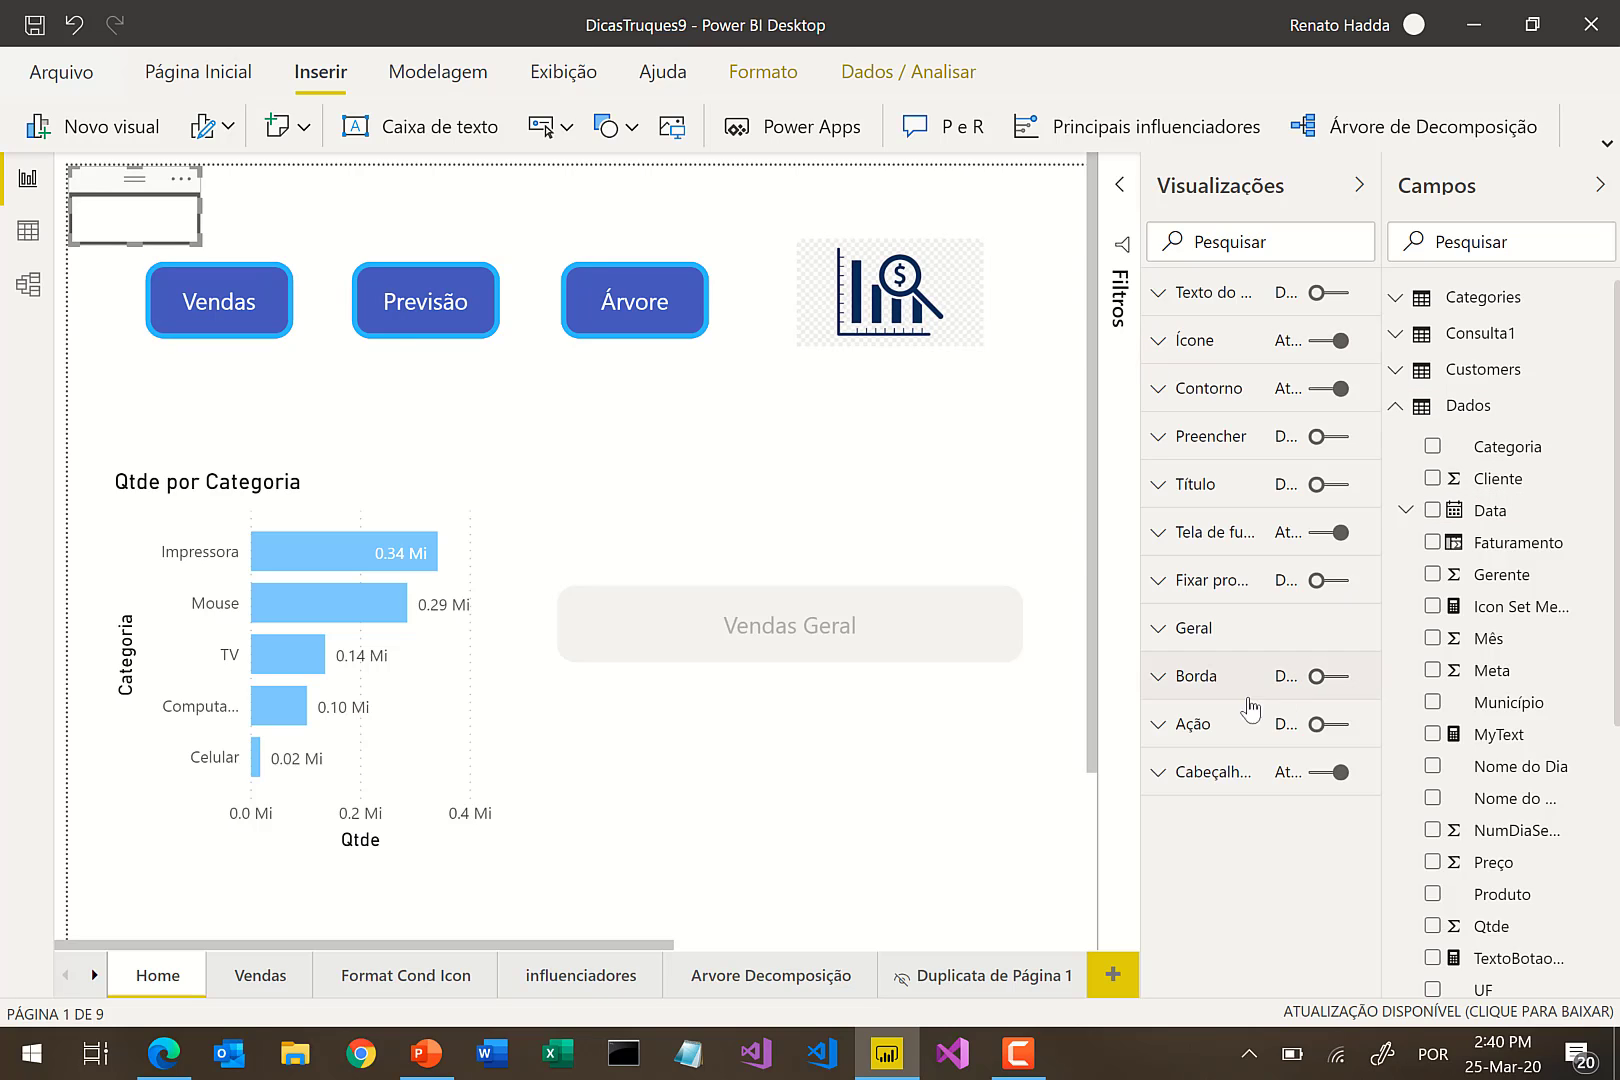
# - Turn on the new button's text as "Vendas" and move the button just above the Vendas Geral button
pyautogui.click(1196, 312)
pyautogui.click(1332, 298)
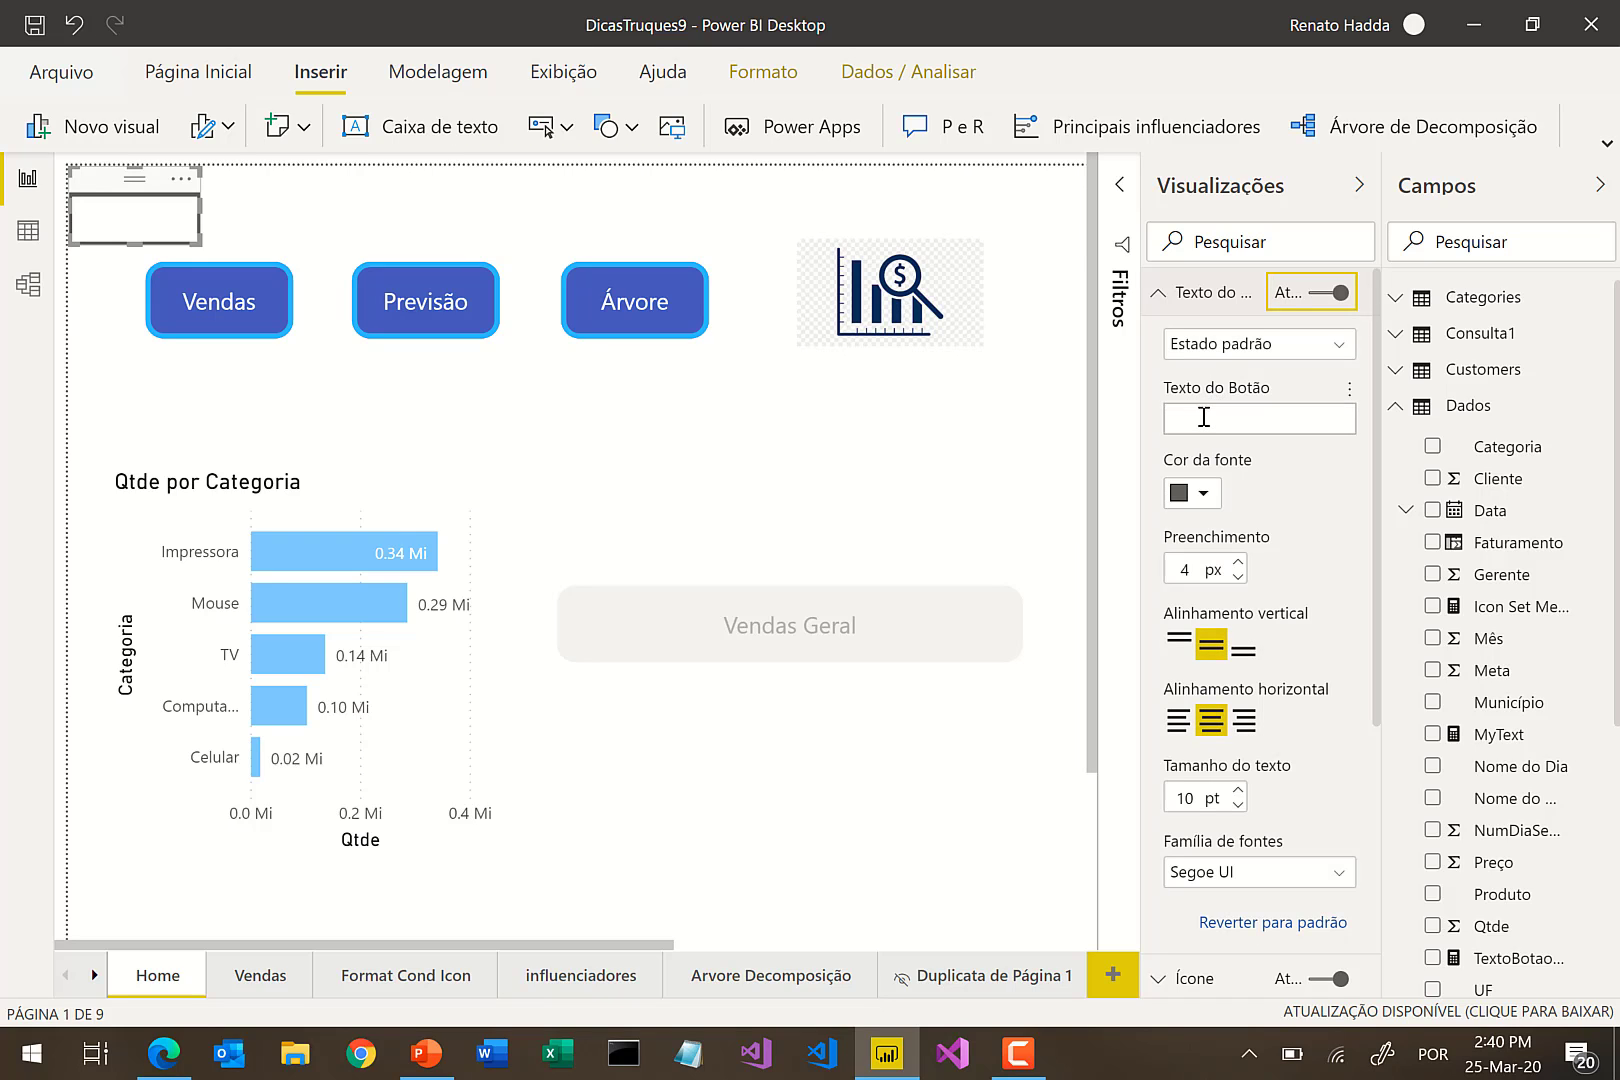
pyautogui.click(1204, 417)
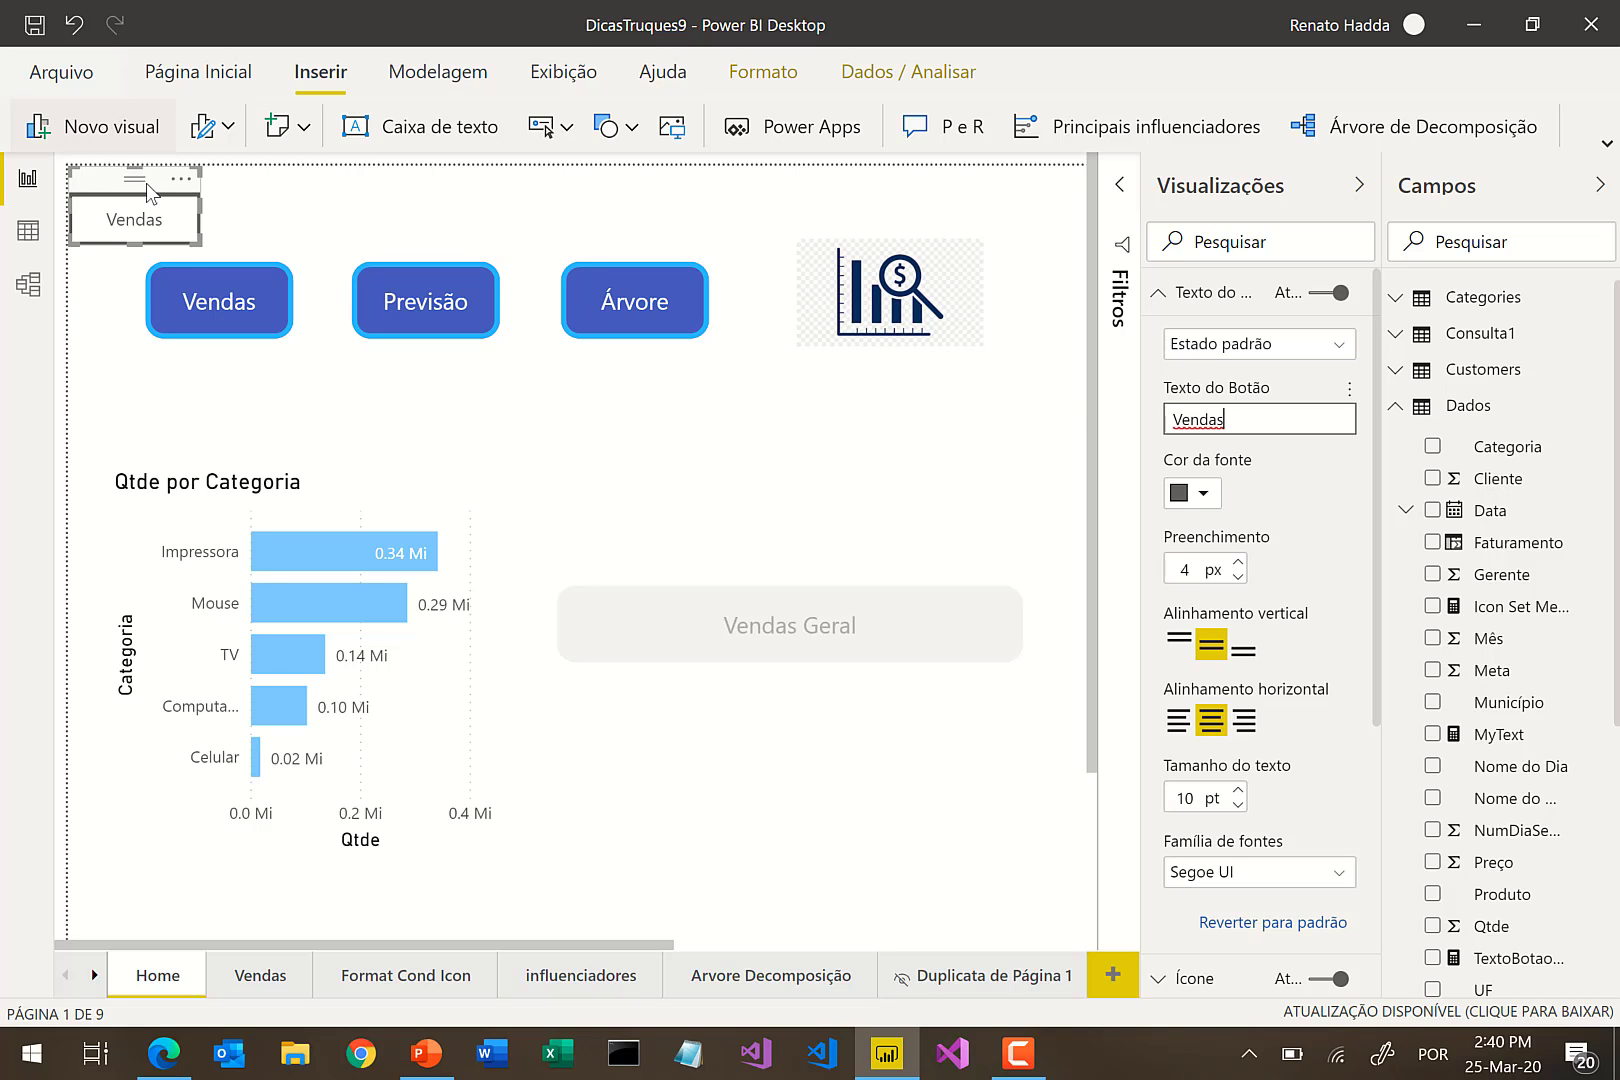
pyautogui.moveTo(162, 203); pyautogui.dragTo(778, 478)
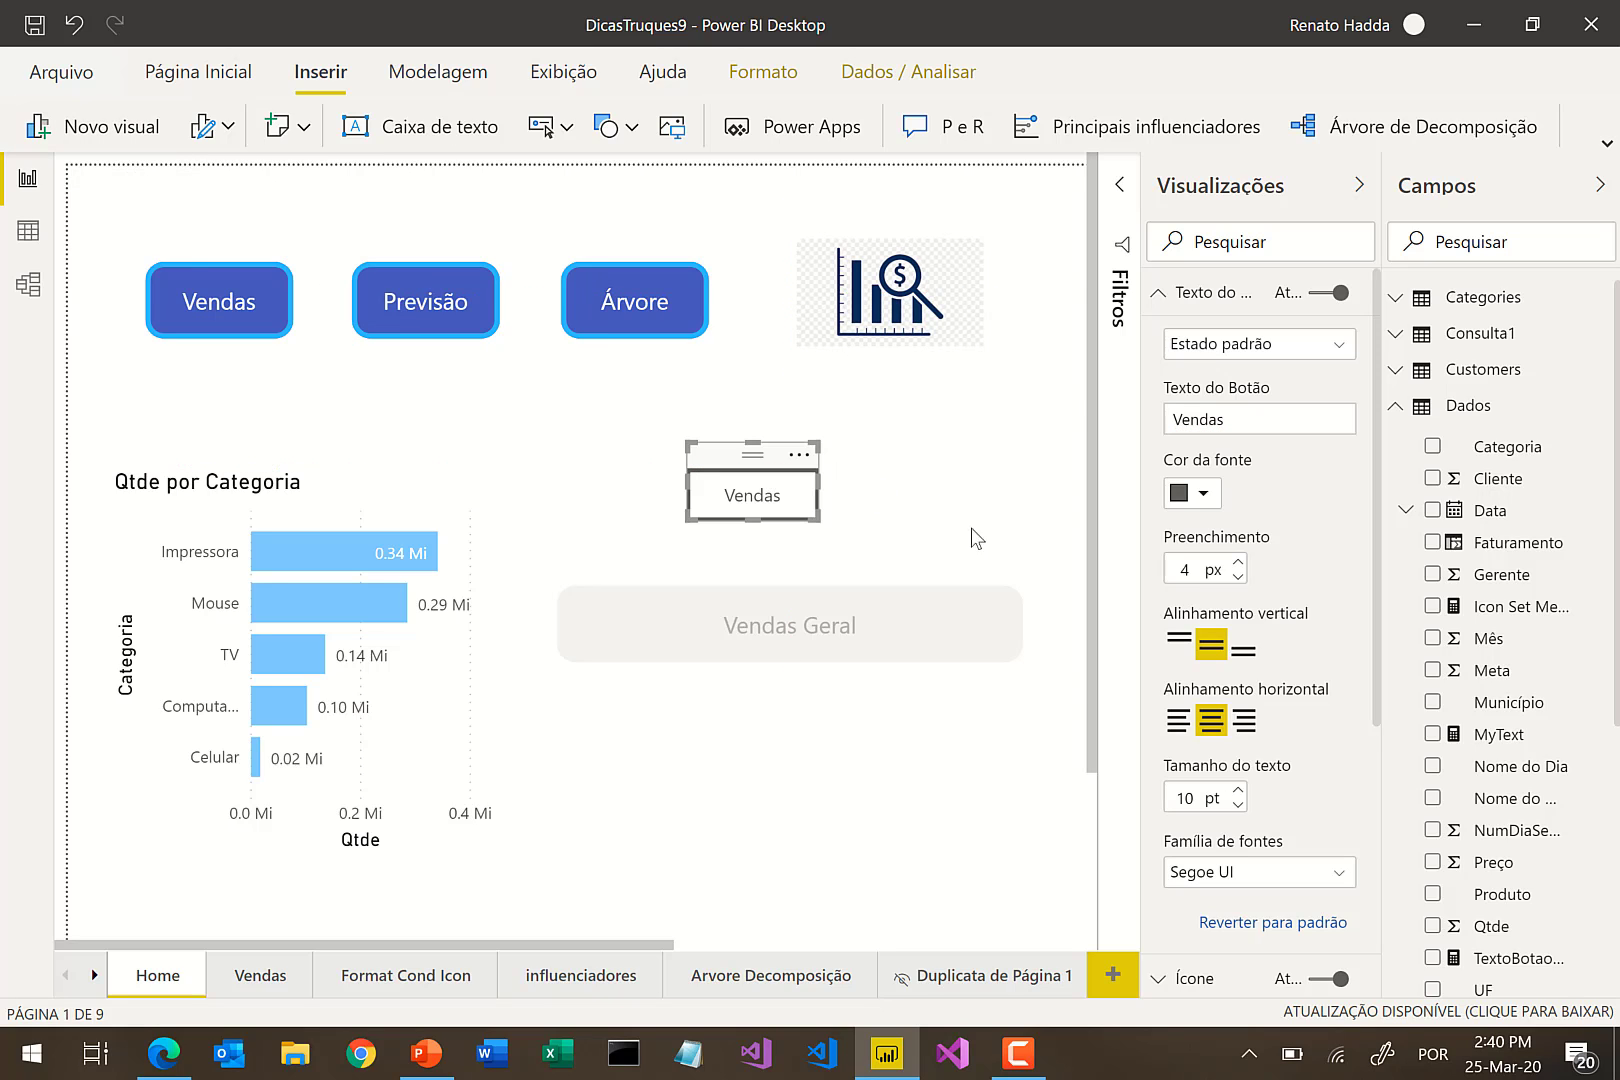
# - Turn on the action of the new Vendas button and set its type to Drill-through (Versão prévia)
pyautogui.click(1158, 292)
pyautogui.click(1155, 724)
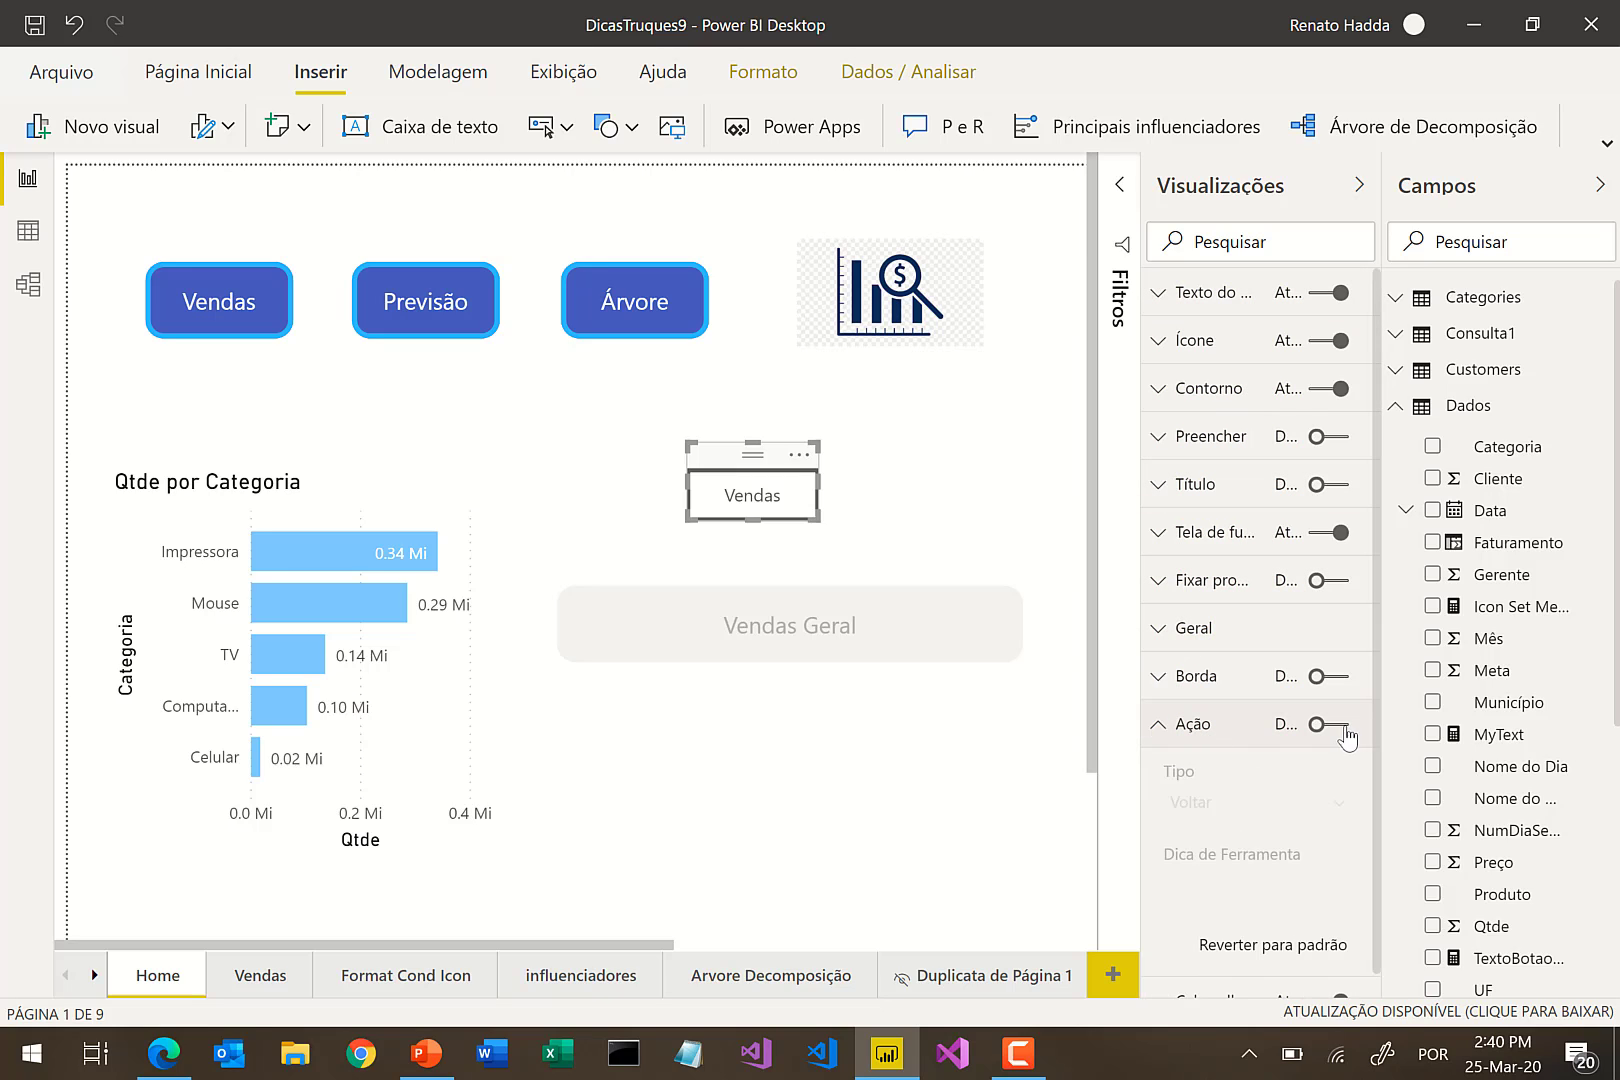
pyautogui.click(1292, 730)
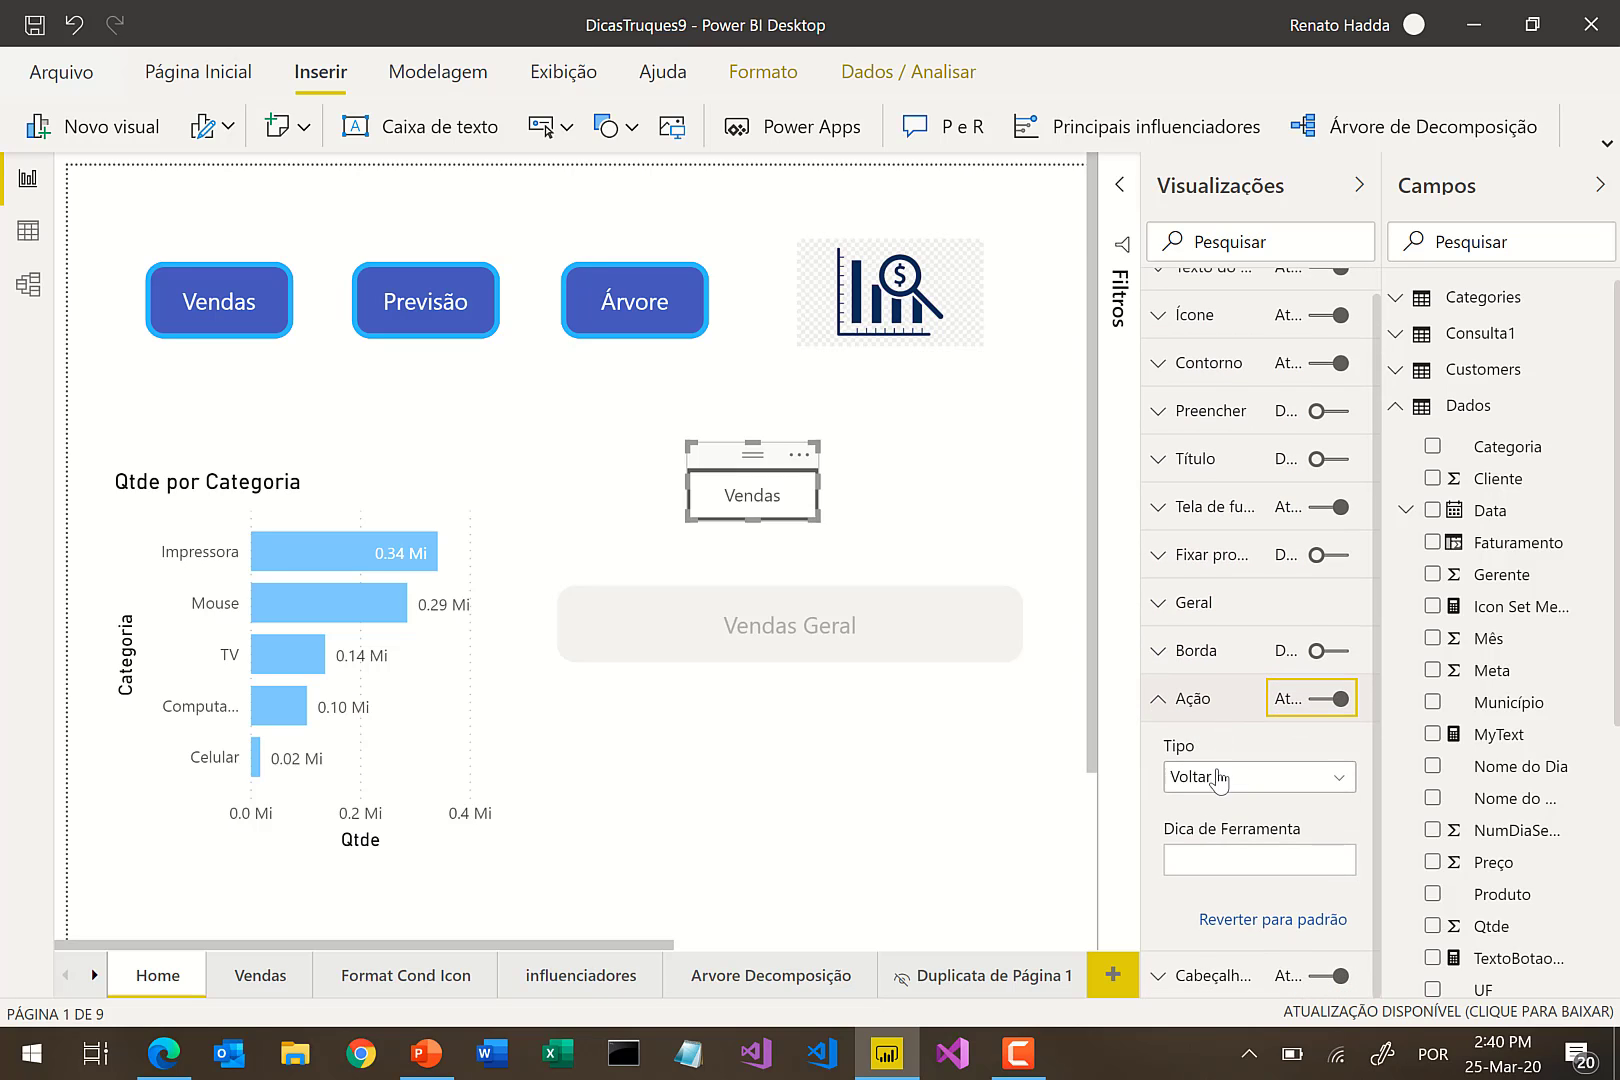
pyautogui.click(1217, 776)
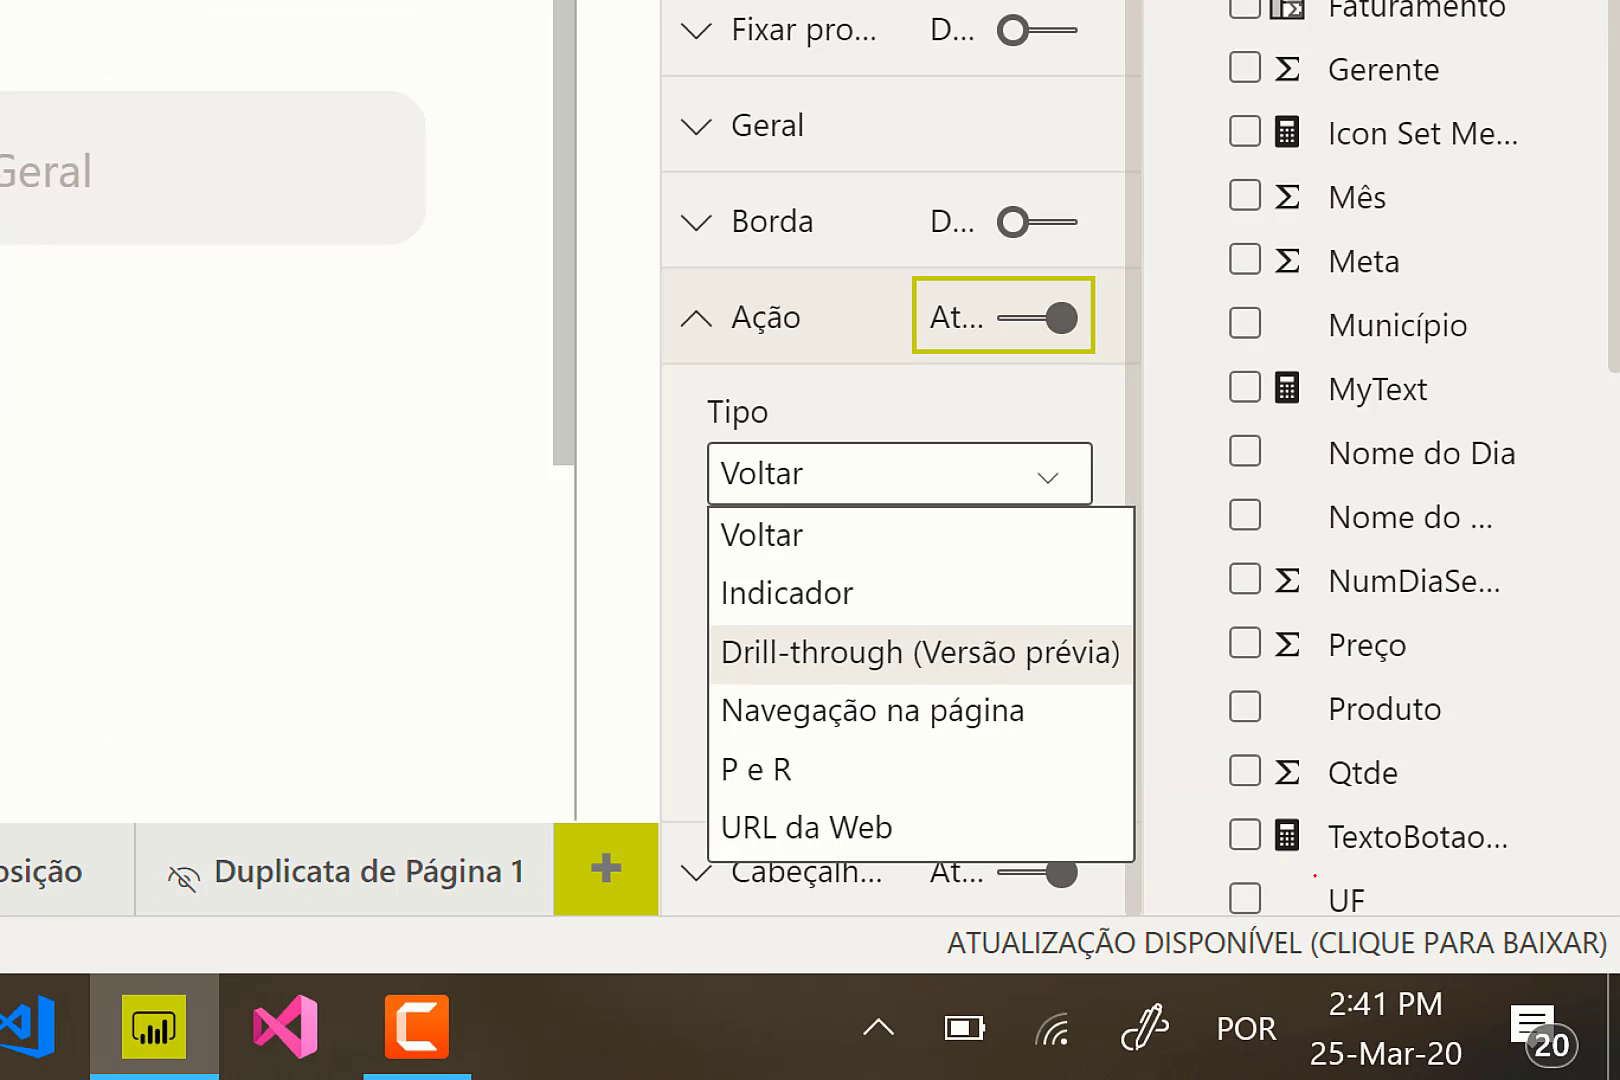
pyautogui.moveTo(1145, 869); pyautogui.dragTo(1205, 834)
pyautogui.moveTo(671, 658)
pyautogui.mouseDown()
pyautogui.moveTo(965, 625)
pyautogui.moveTo(903, 607)
pyautogui.mouseUp()
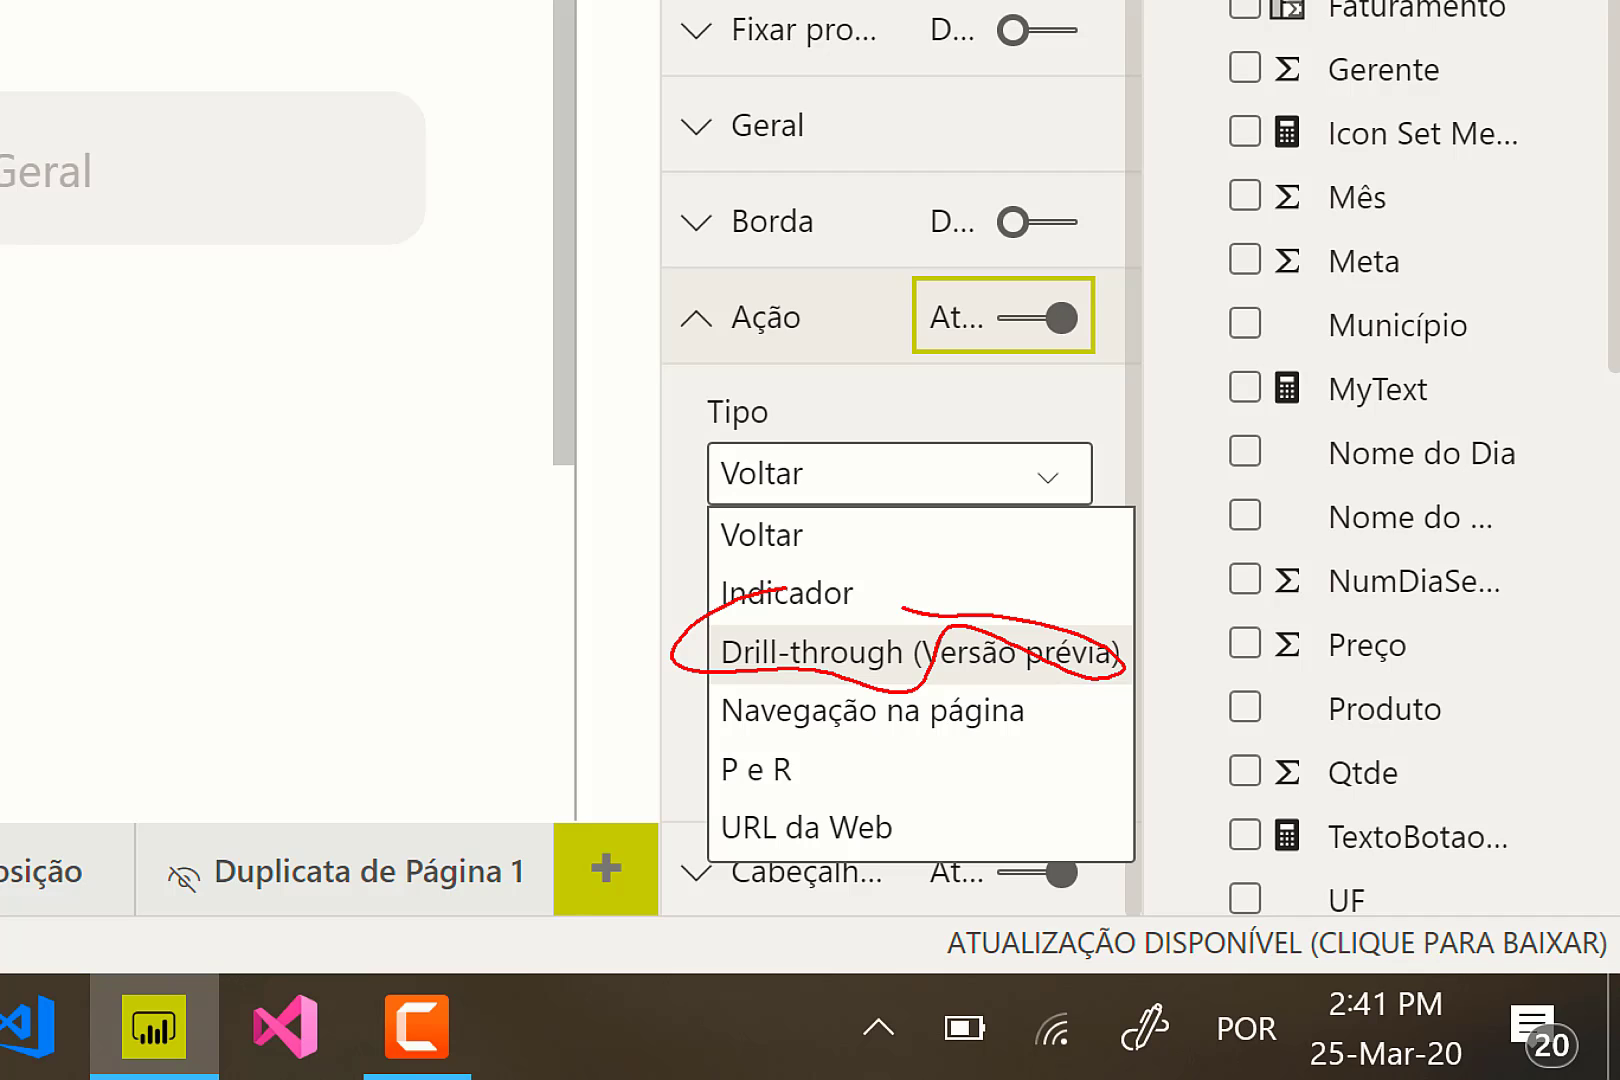
pyautogui.press('Escape')
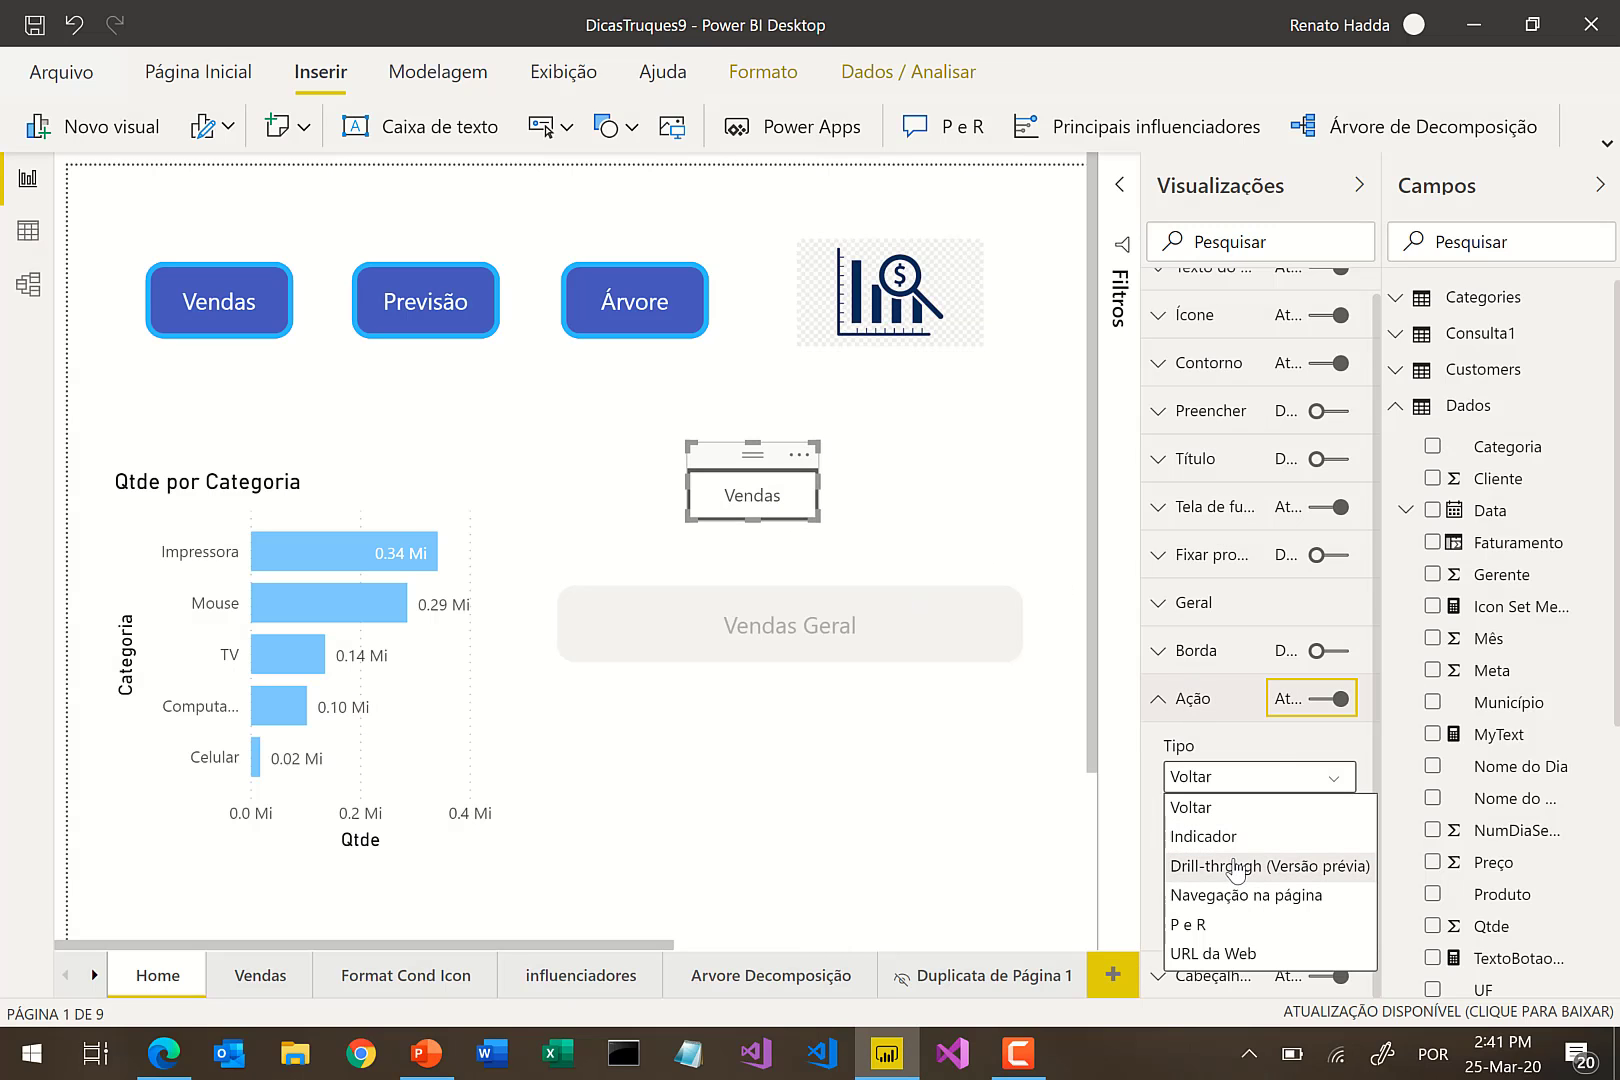
pyautogui.click(1238, 868)
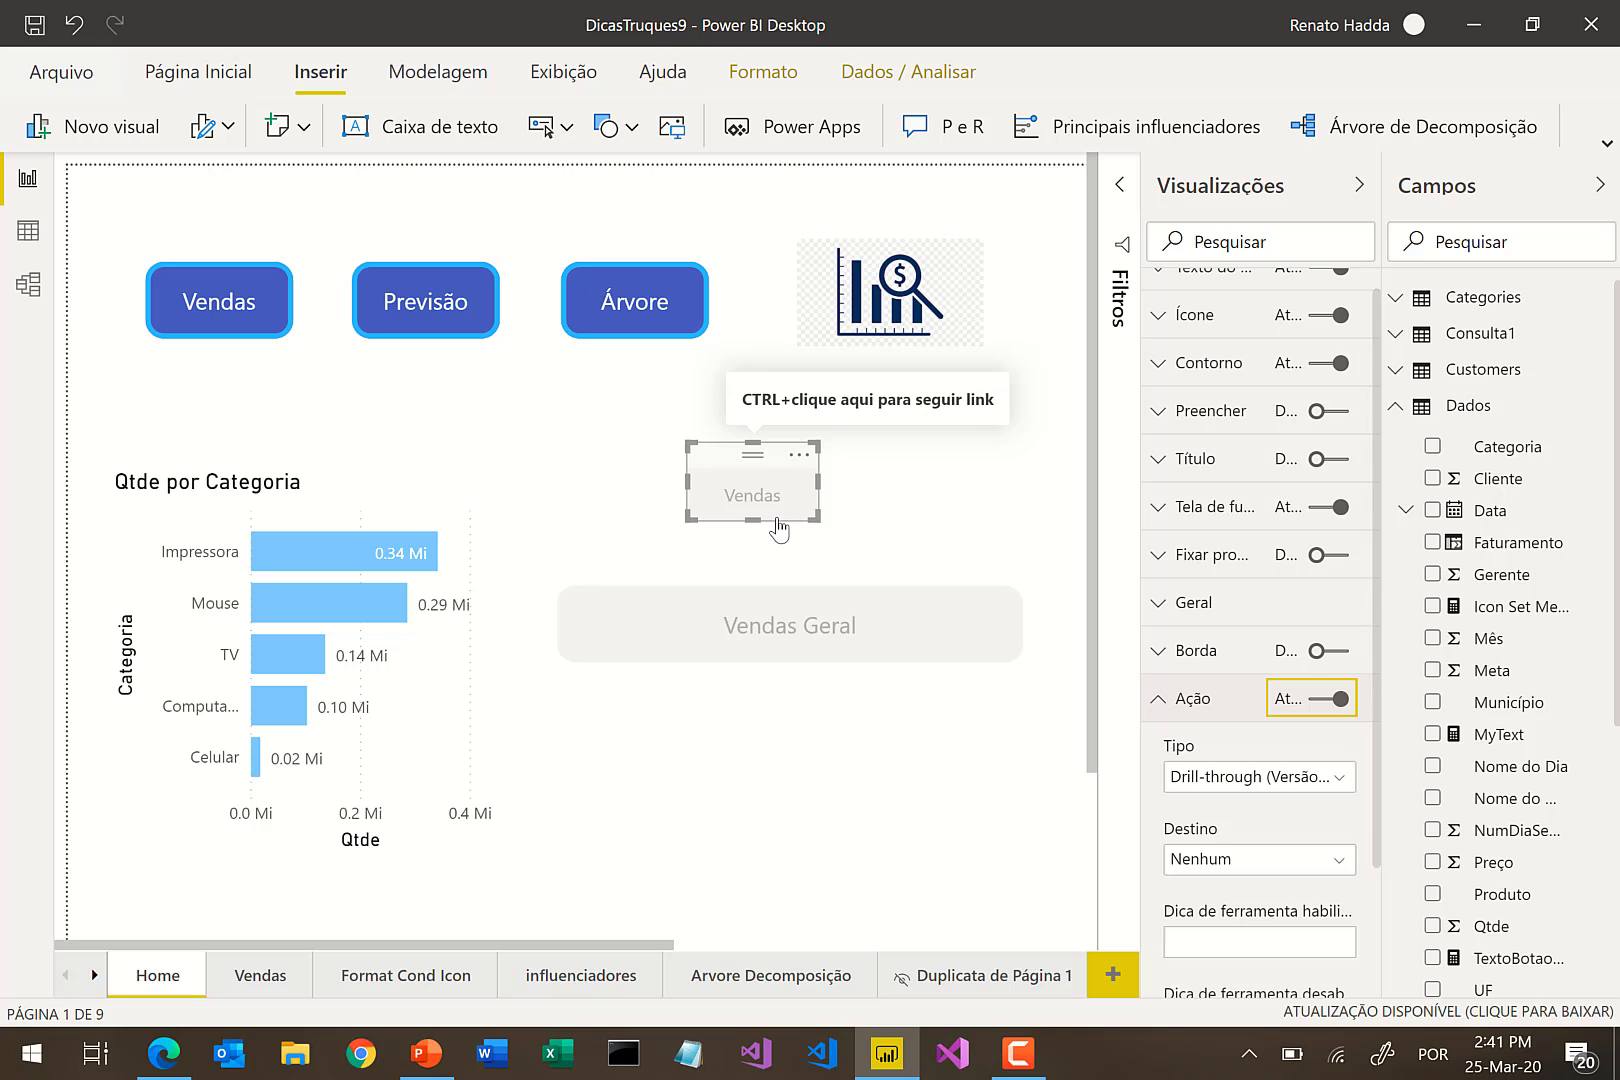
# - Select the Impressora bar in the Qtde por Categoria chart and set the new Vendas button's drill-through destination to Vendas
pyautogui.click(319, 548)
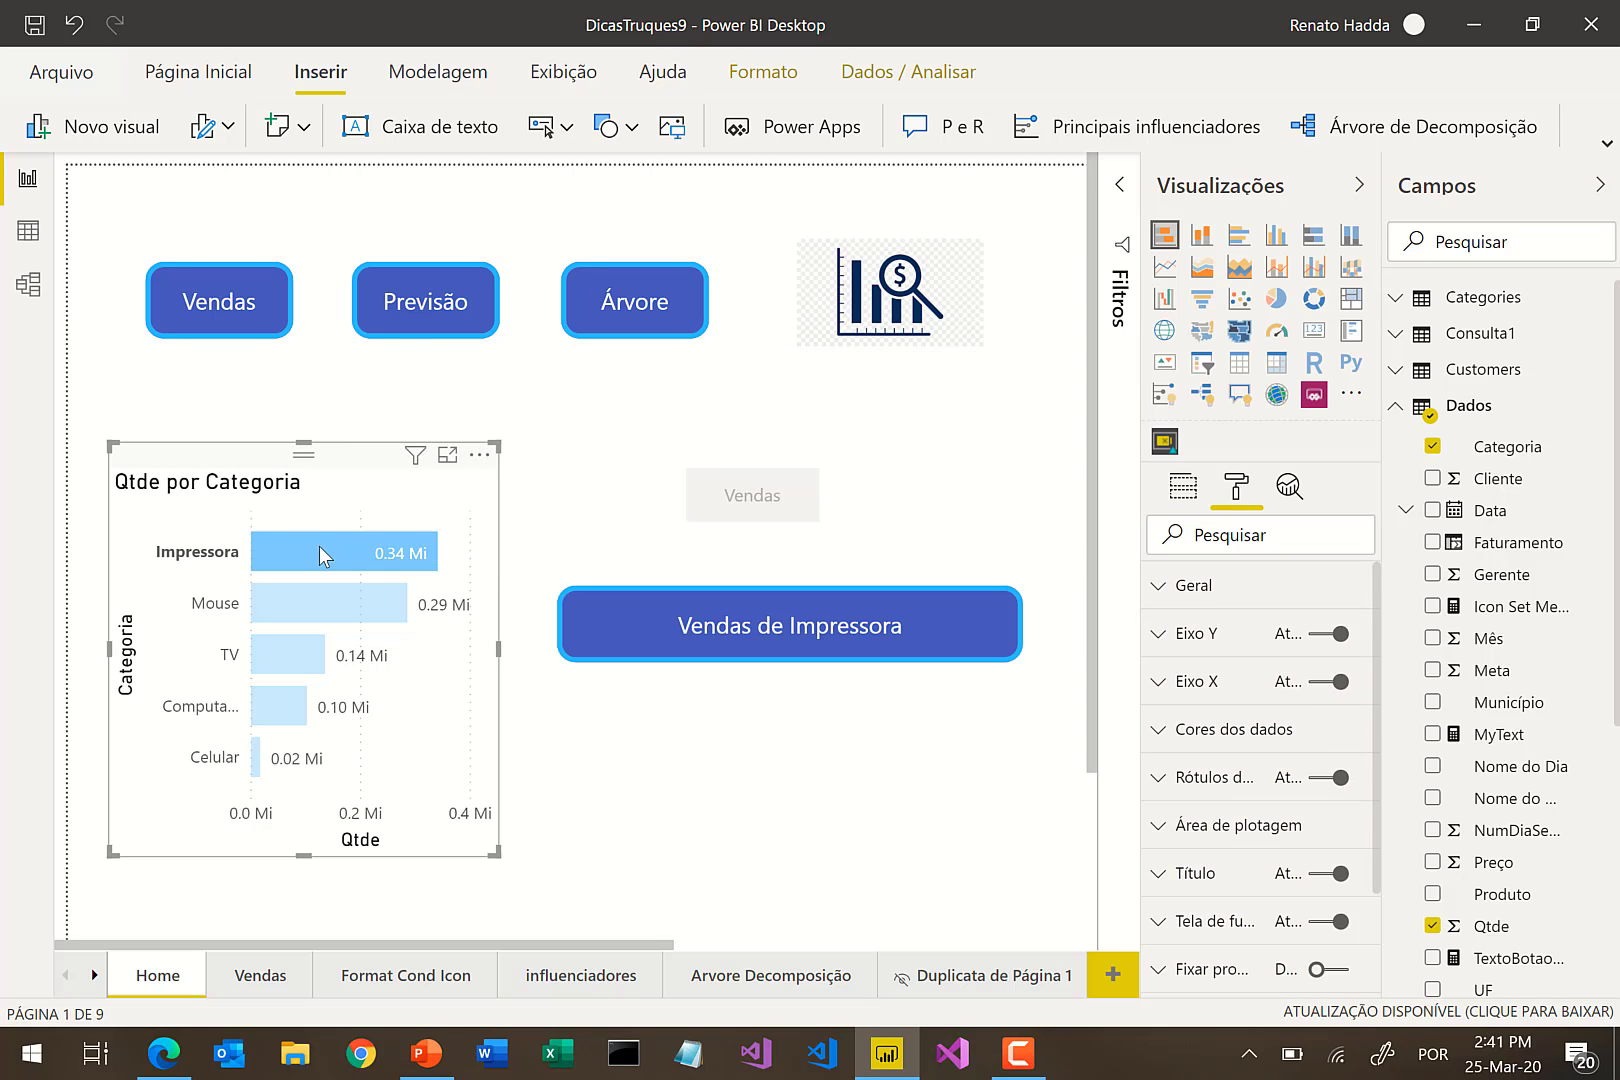
pyautogui.click(776, 498)
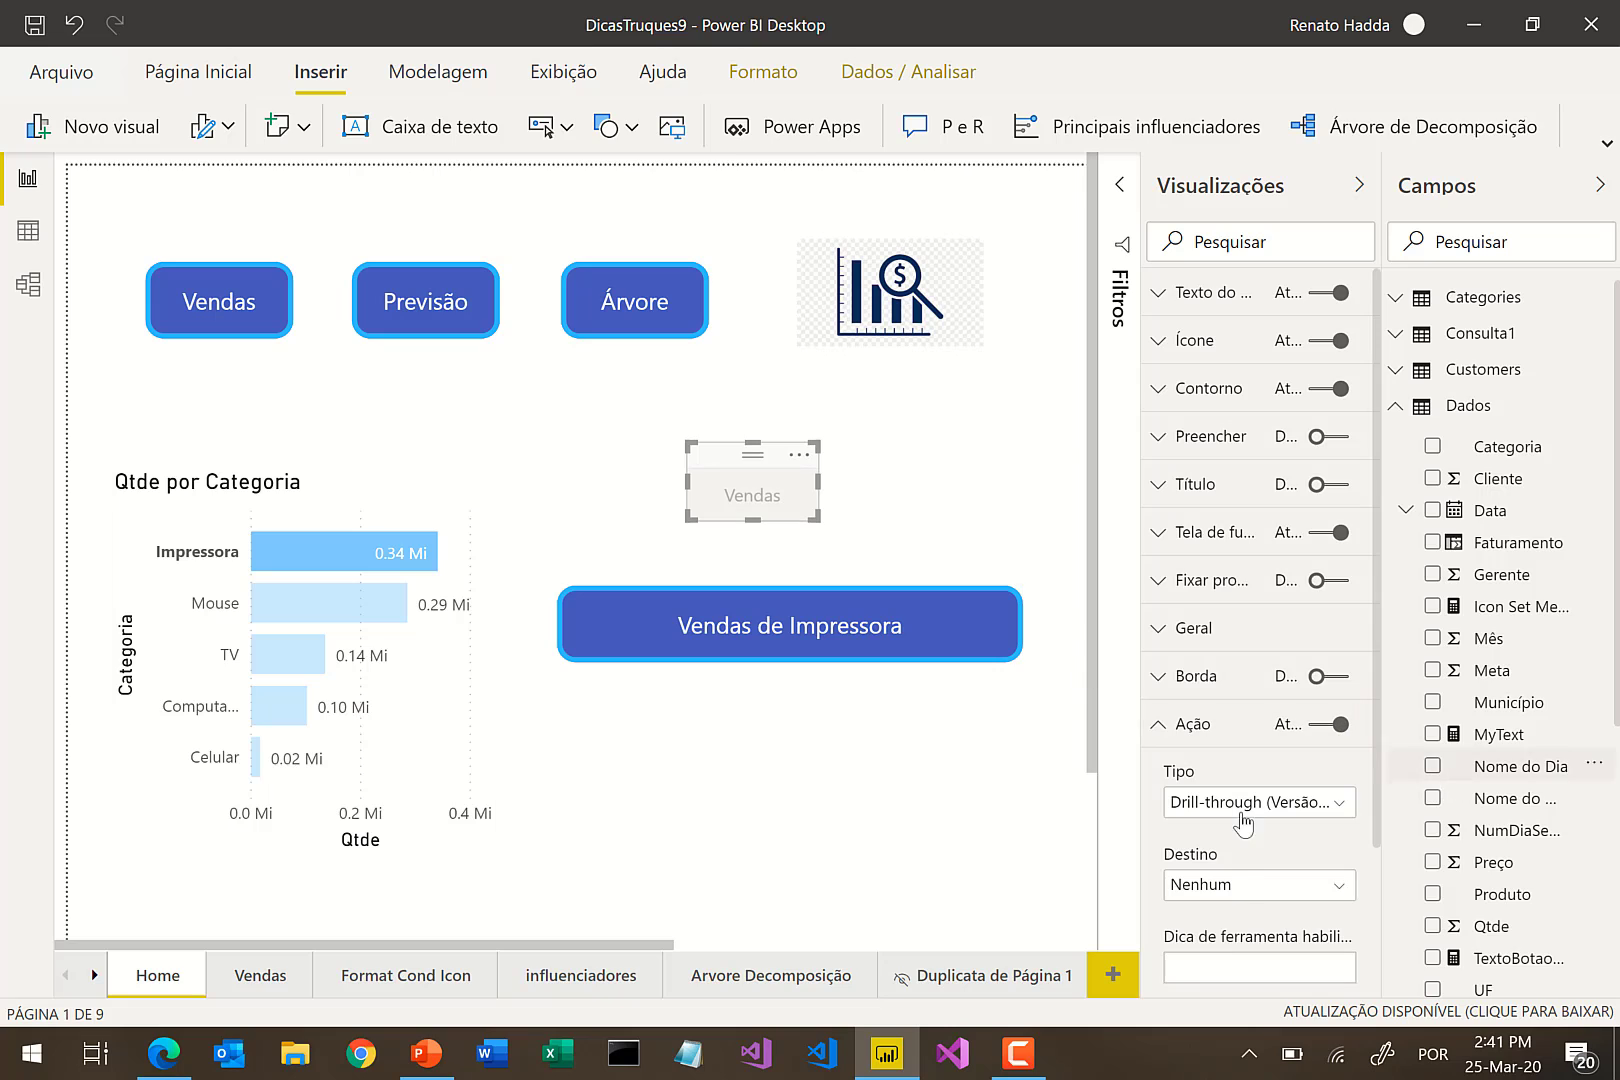
pyautogui.click(1240, 887)
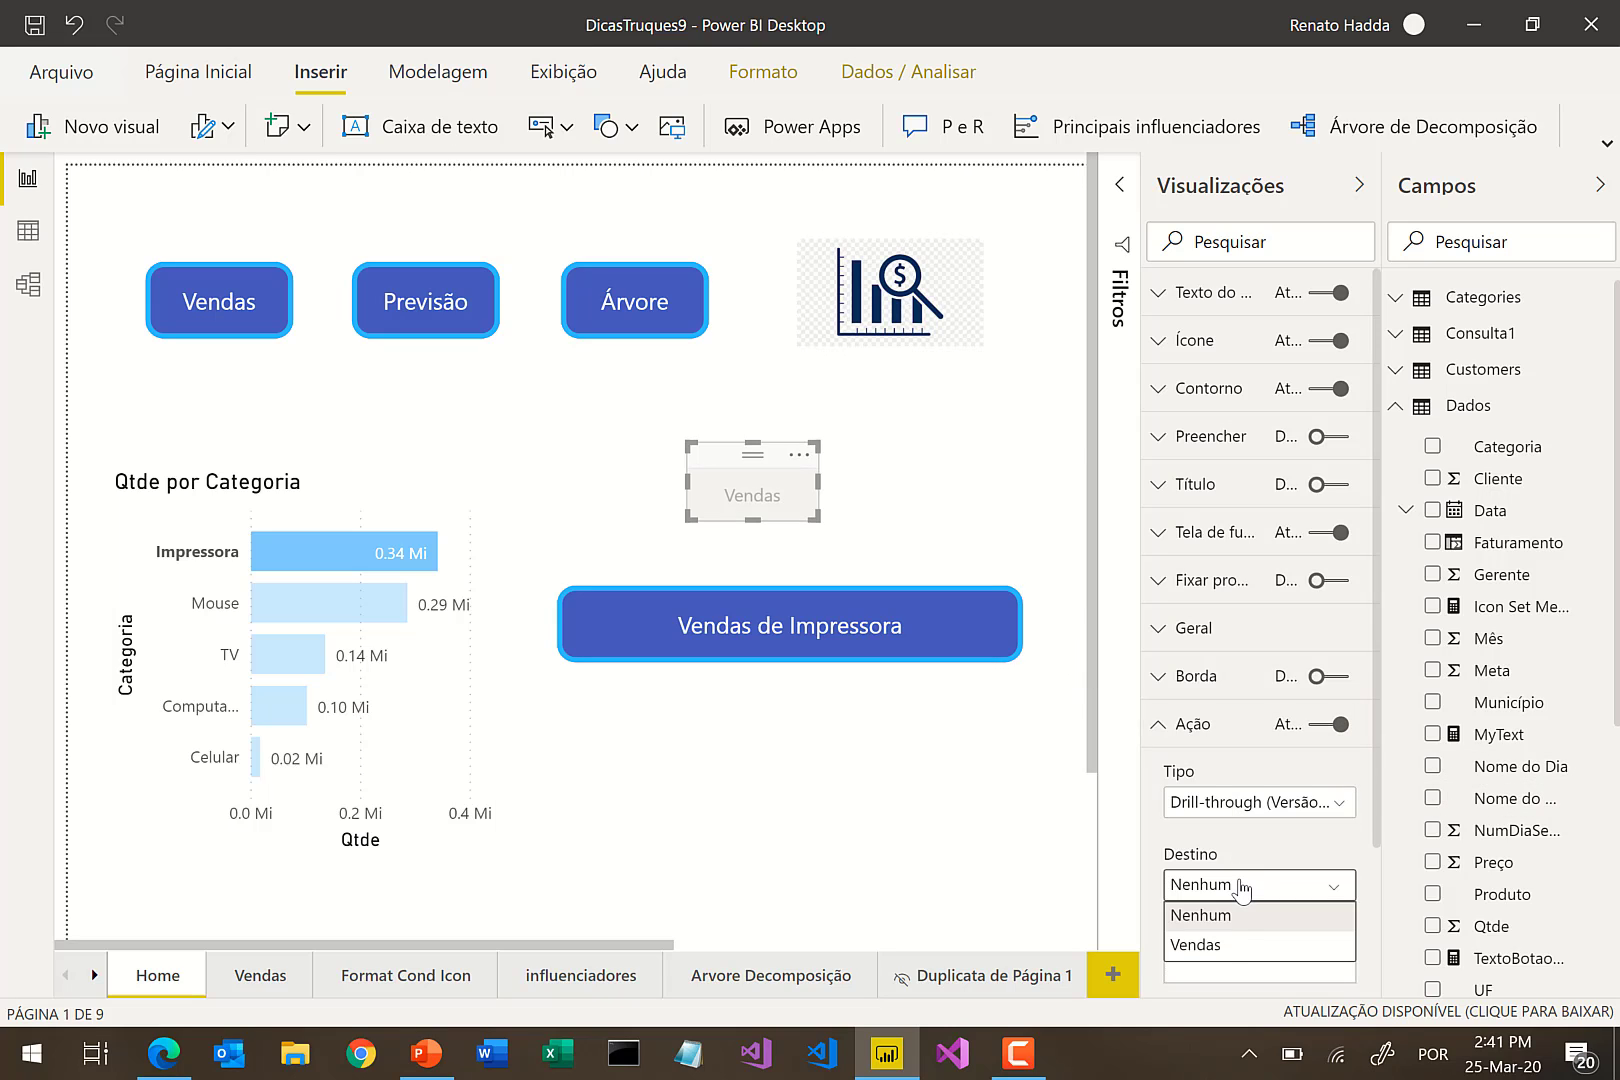
pyautogui.click(1215, 945)
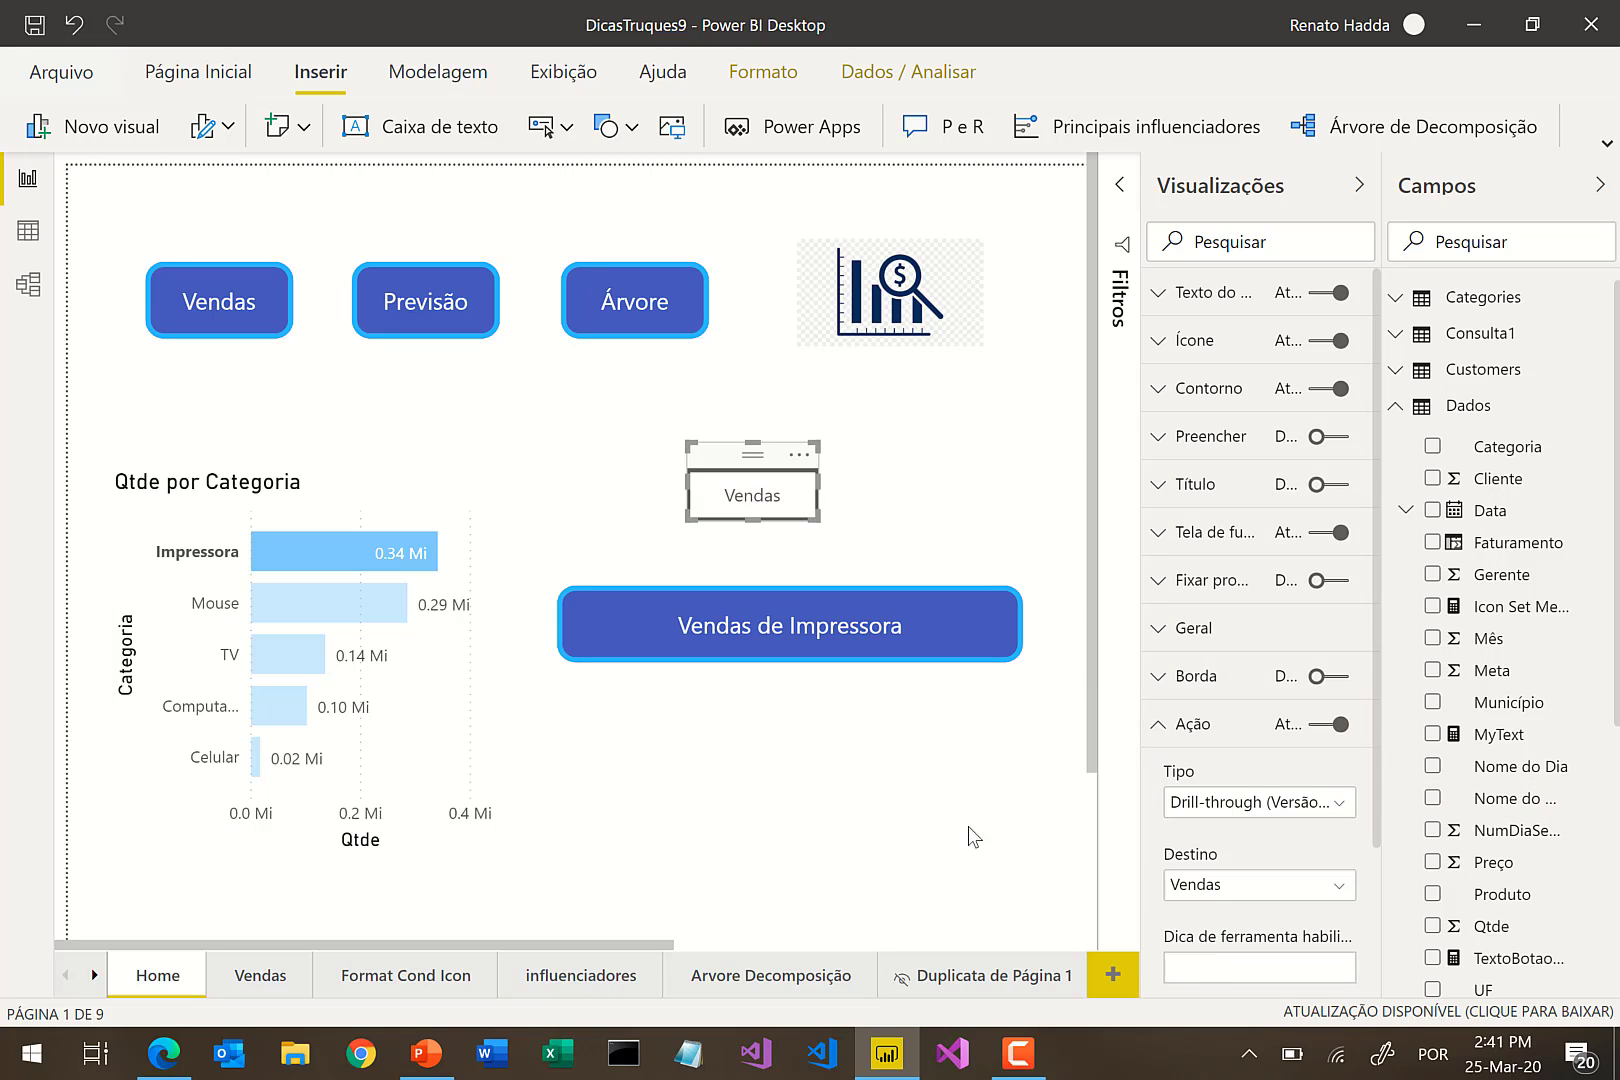
# - Clear and reselect the Impressora bar to check how both drill-through buttons react
pyautogui.click(318, 538)
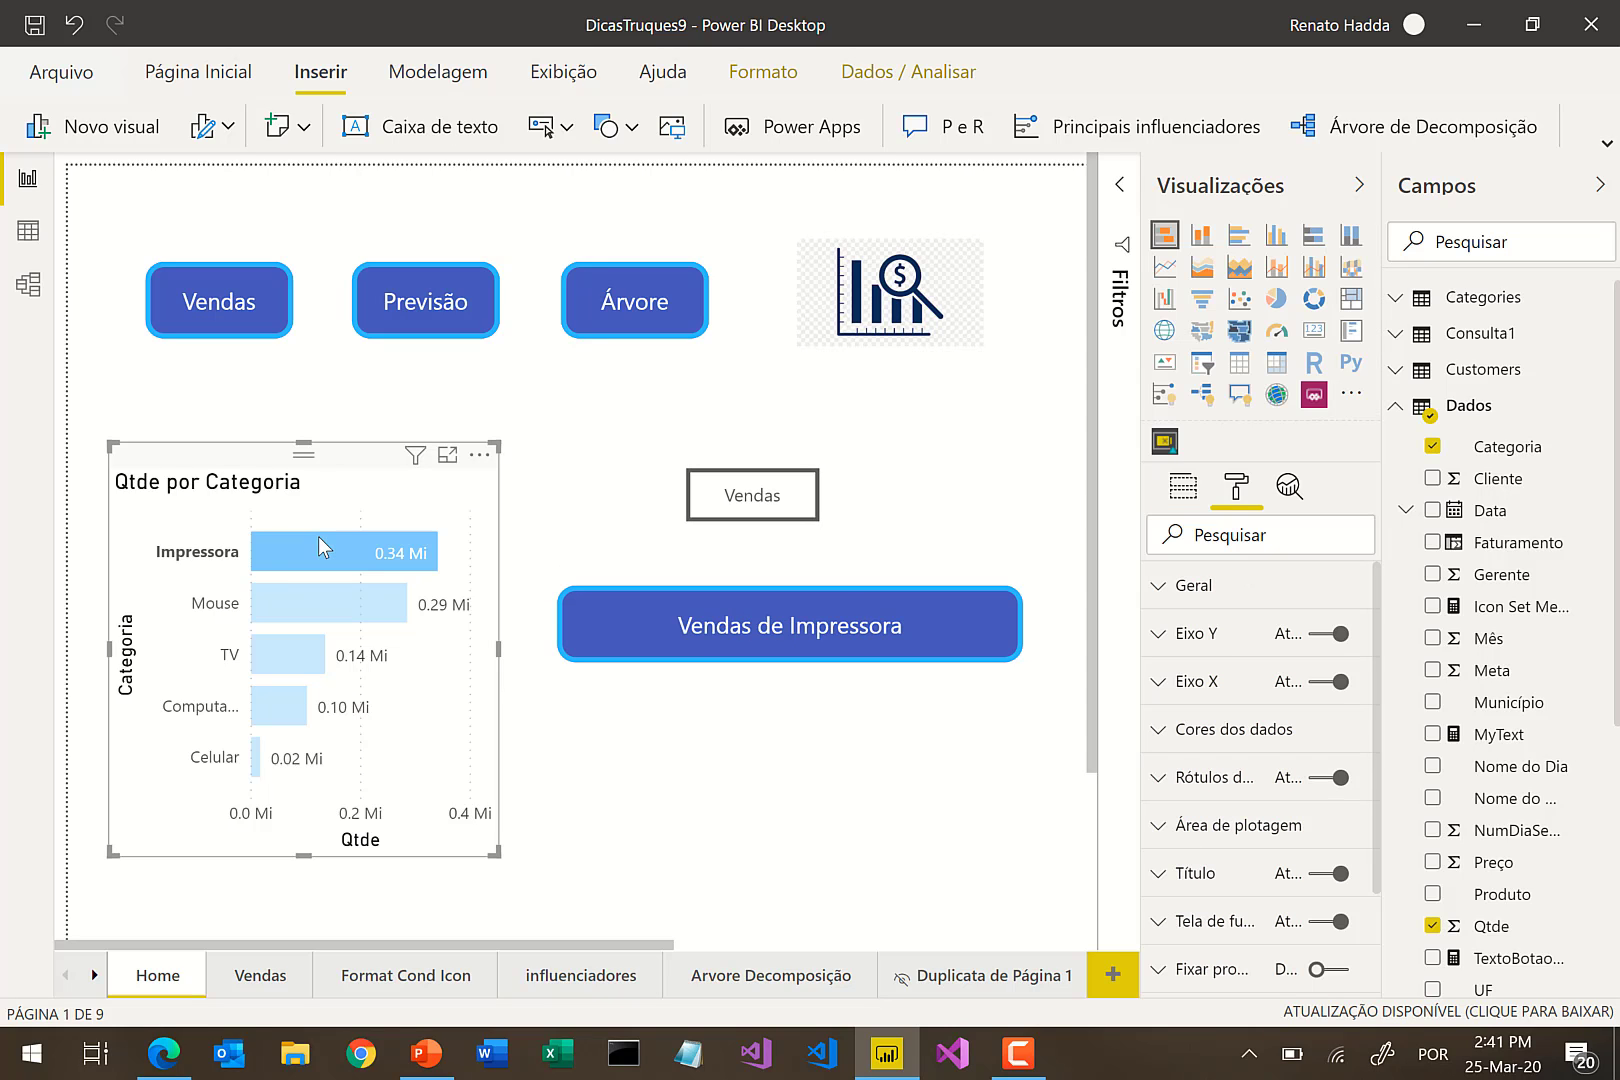
pyautogui.click(316, 538)
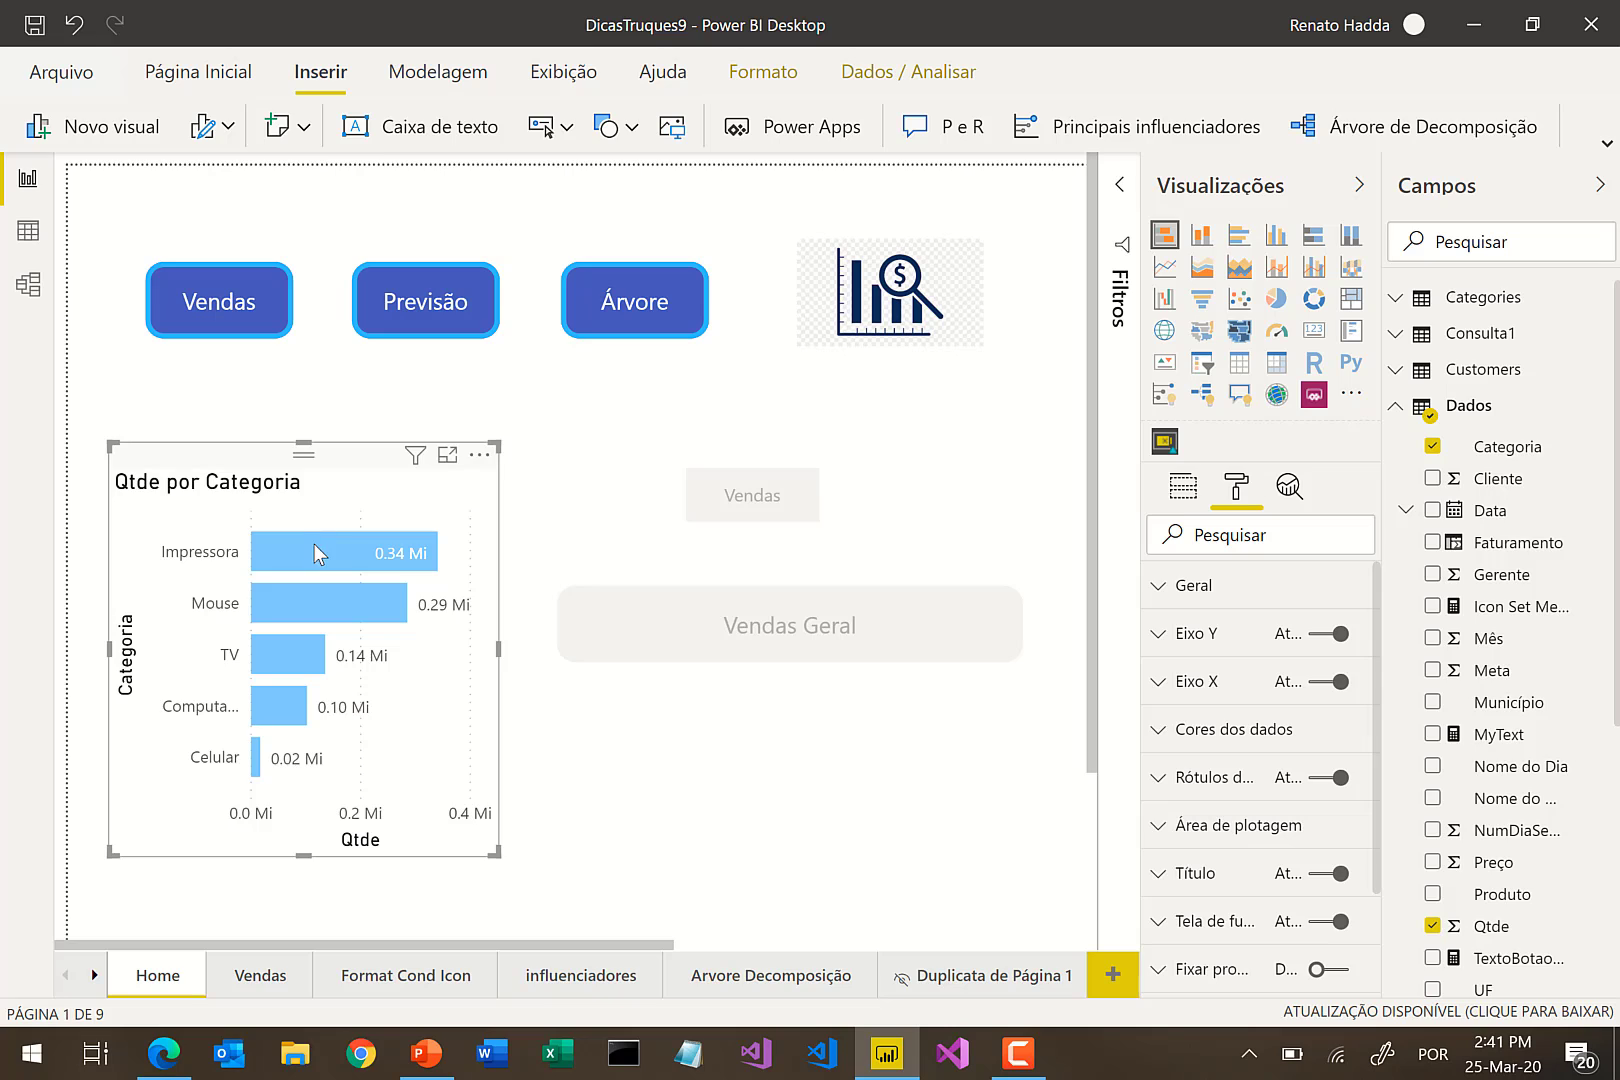
pyautogui.click(311, 548)
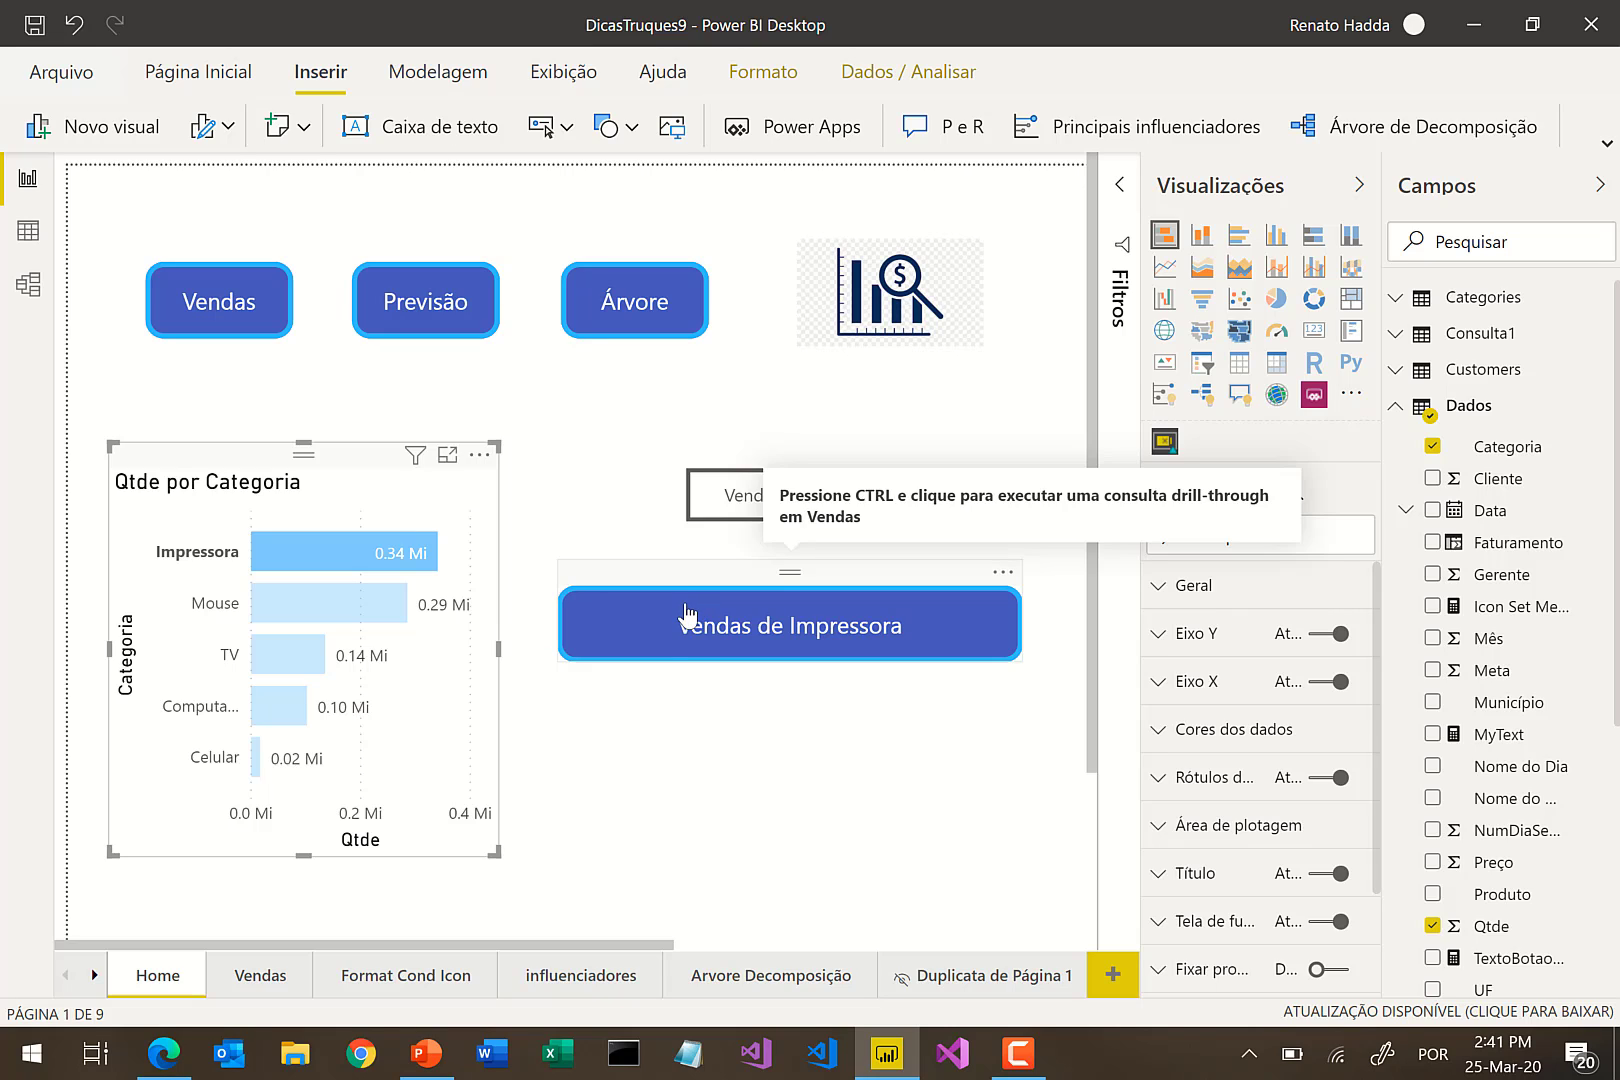
# - Examine the drill-through settings of the Vendas page, including the expanded Categoria filter
pyautogui.click(248, 988)
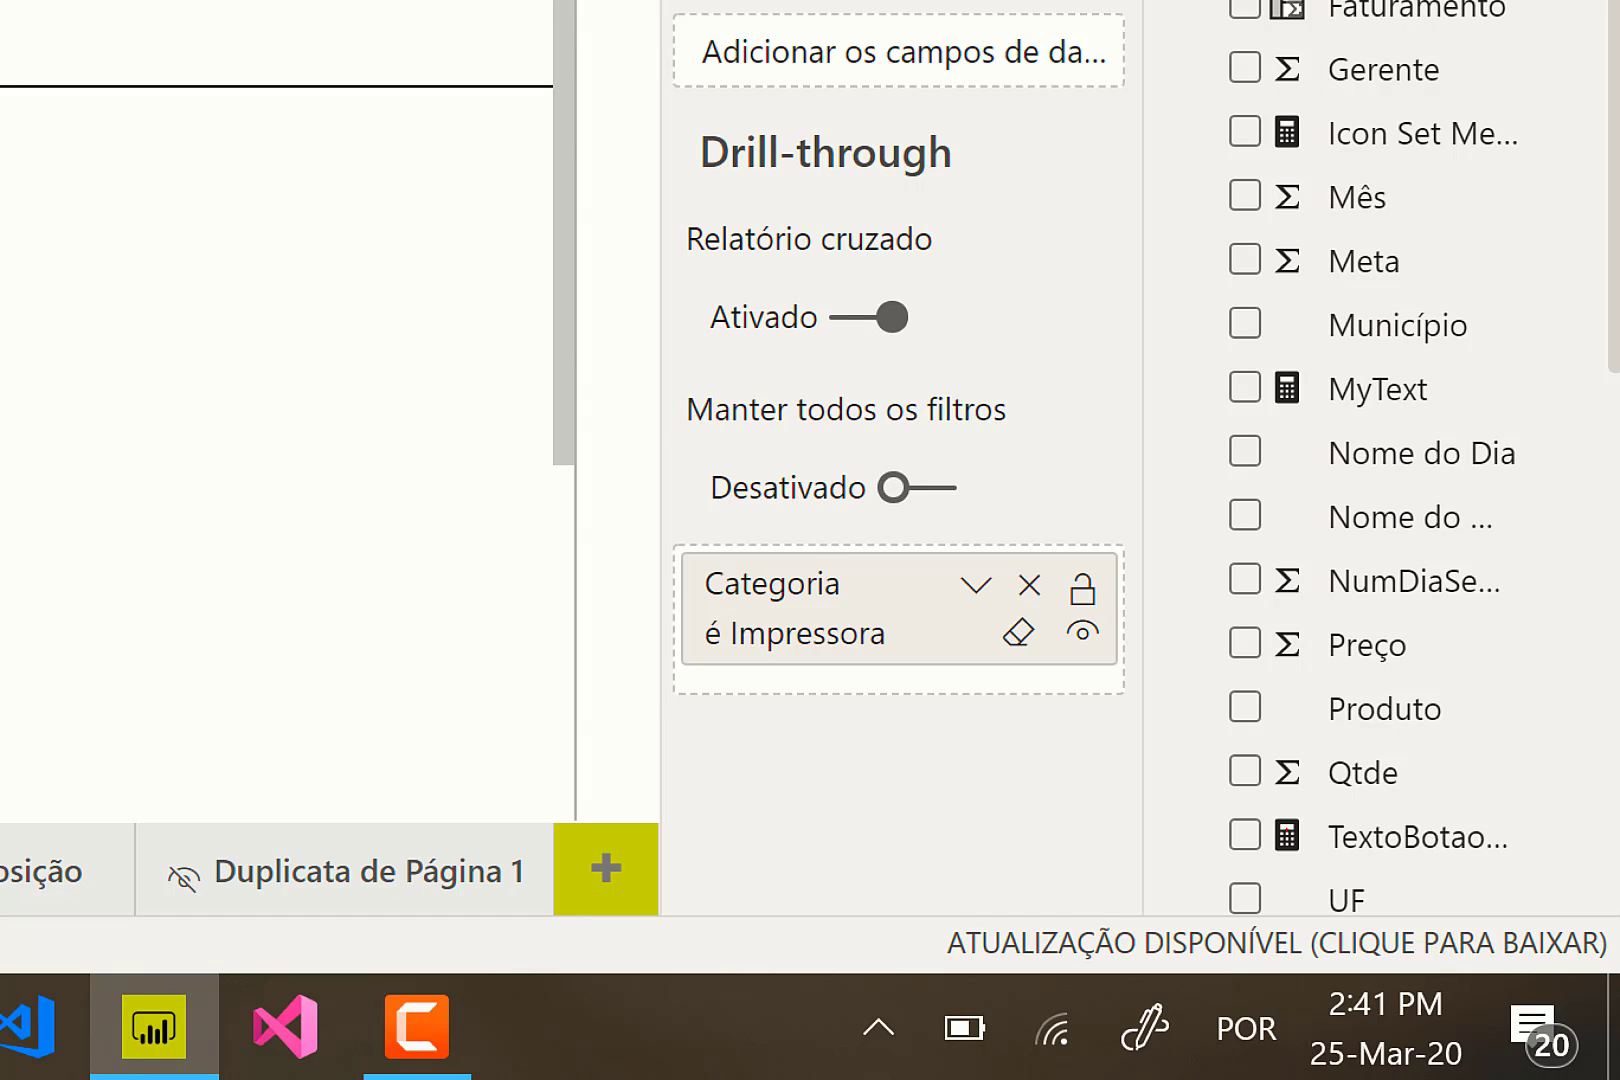
pyautogui.moveTo(1003, 127)
pyautogui.mouseDown()
pyautogui.moveTo(645, 116)
pyautogui.moveTo(641, 636)
pyautogui.moveTo(1166, 698)
pyautogui.moveTo(1068, 167)
pyautogui.moveTo(954, 114)
pyautogui.mouseUp()
pyautogui.moveTo(932, 275)
pyautogui.mouseDown()
pyautogui.moveTo(754, 256)
pyautogui.moveTo(875, 257)
pyautogui.mouseUp()
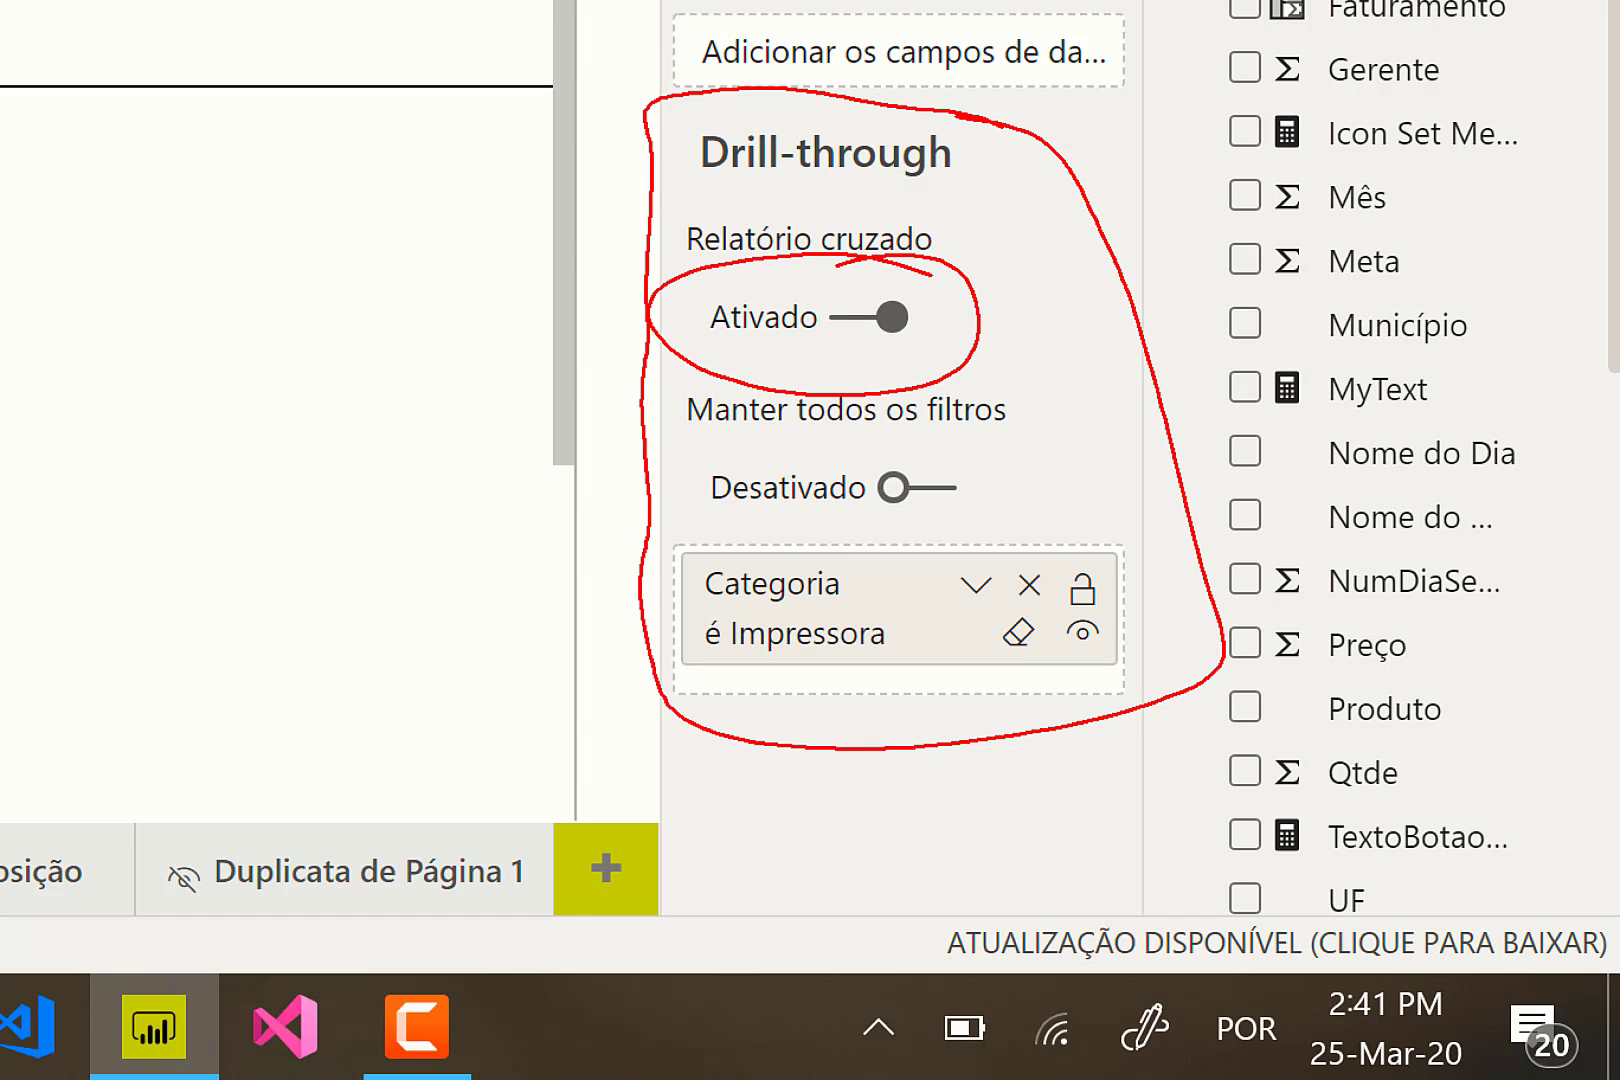
pyautogui.moveTo(770, 505)
pyautogui.mouseDown()
pyautogui.moveTo(945, 630)
pyautogui.moveTo(693, 547)
pyautogui.mouseUp()
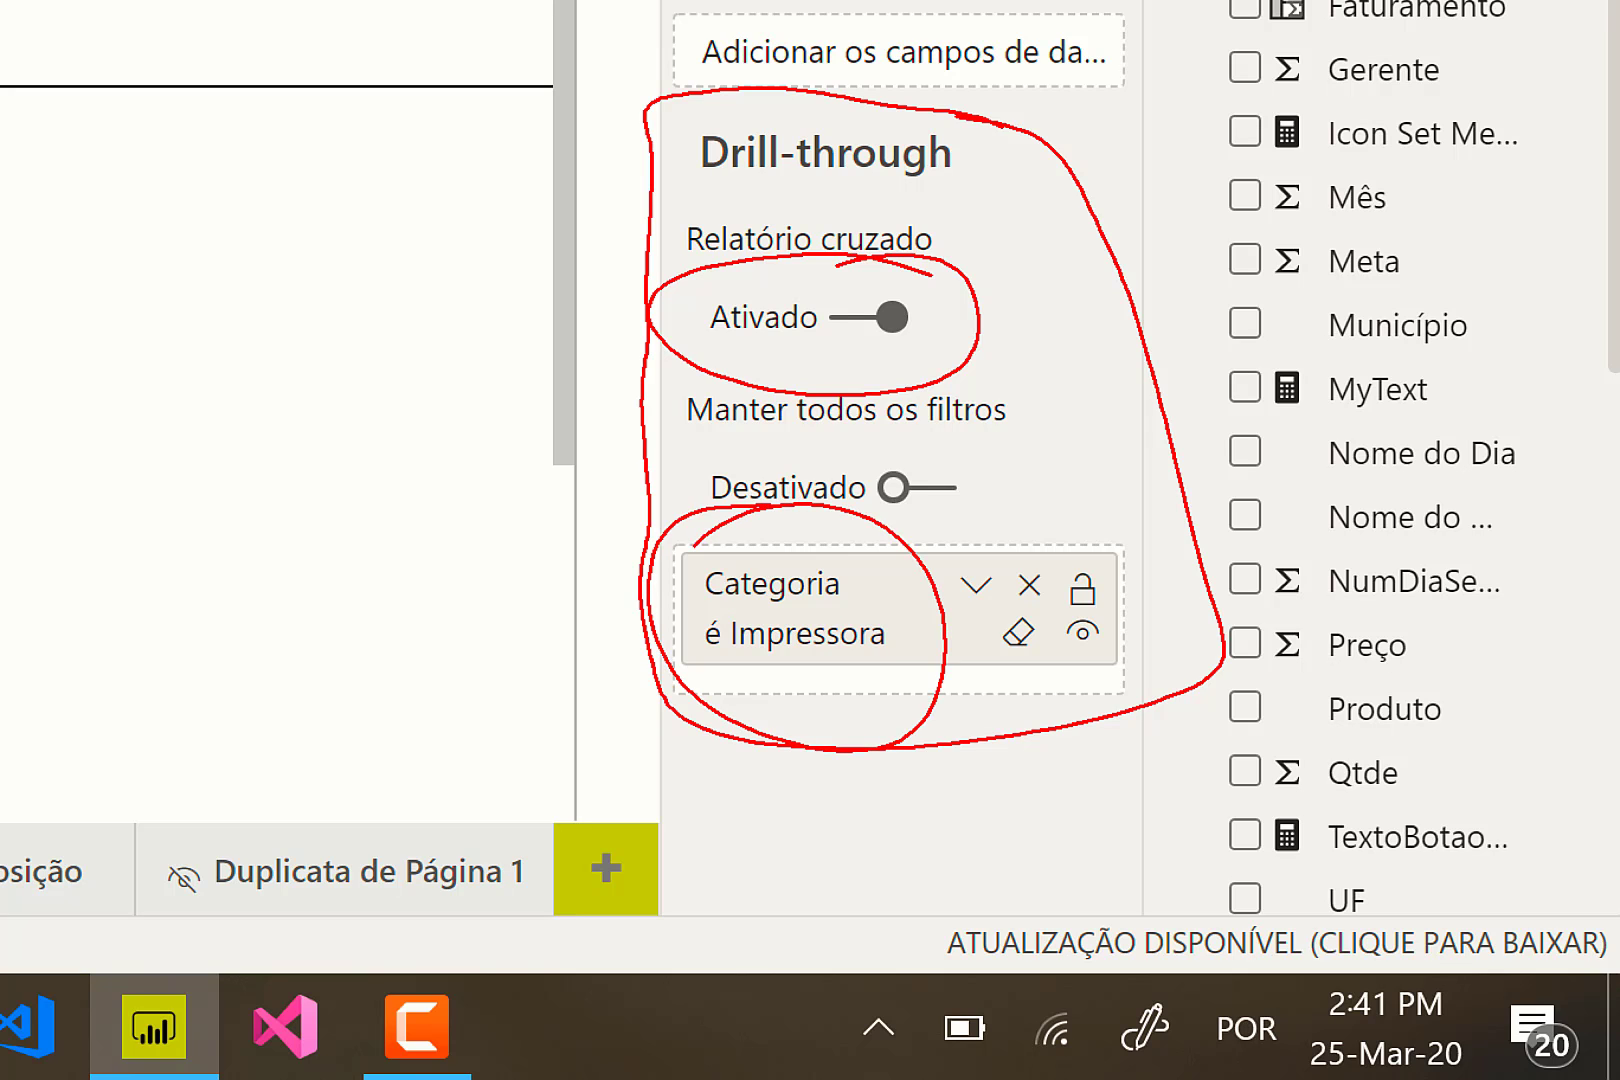
pyautogui.press('Escape')
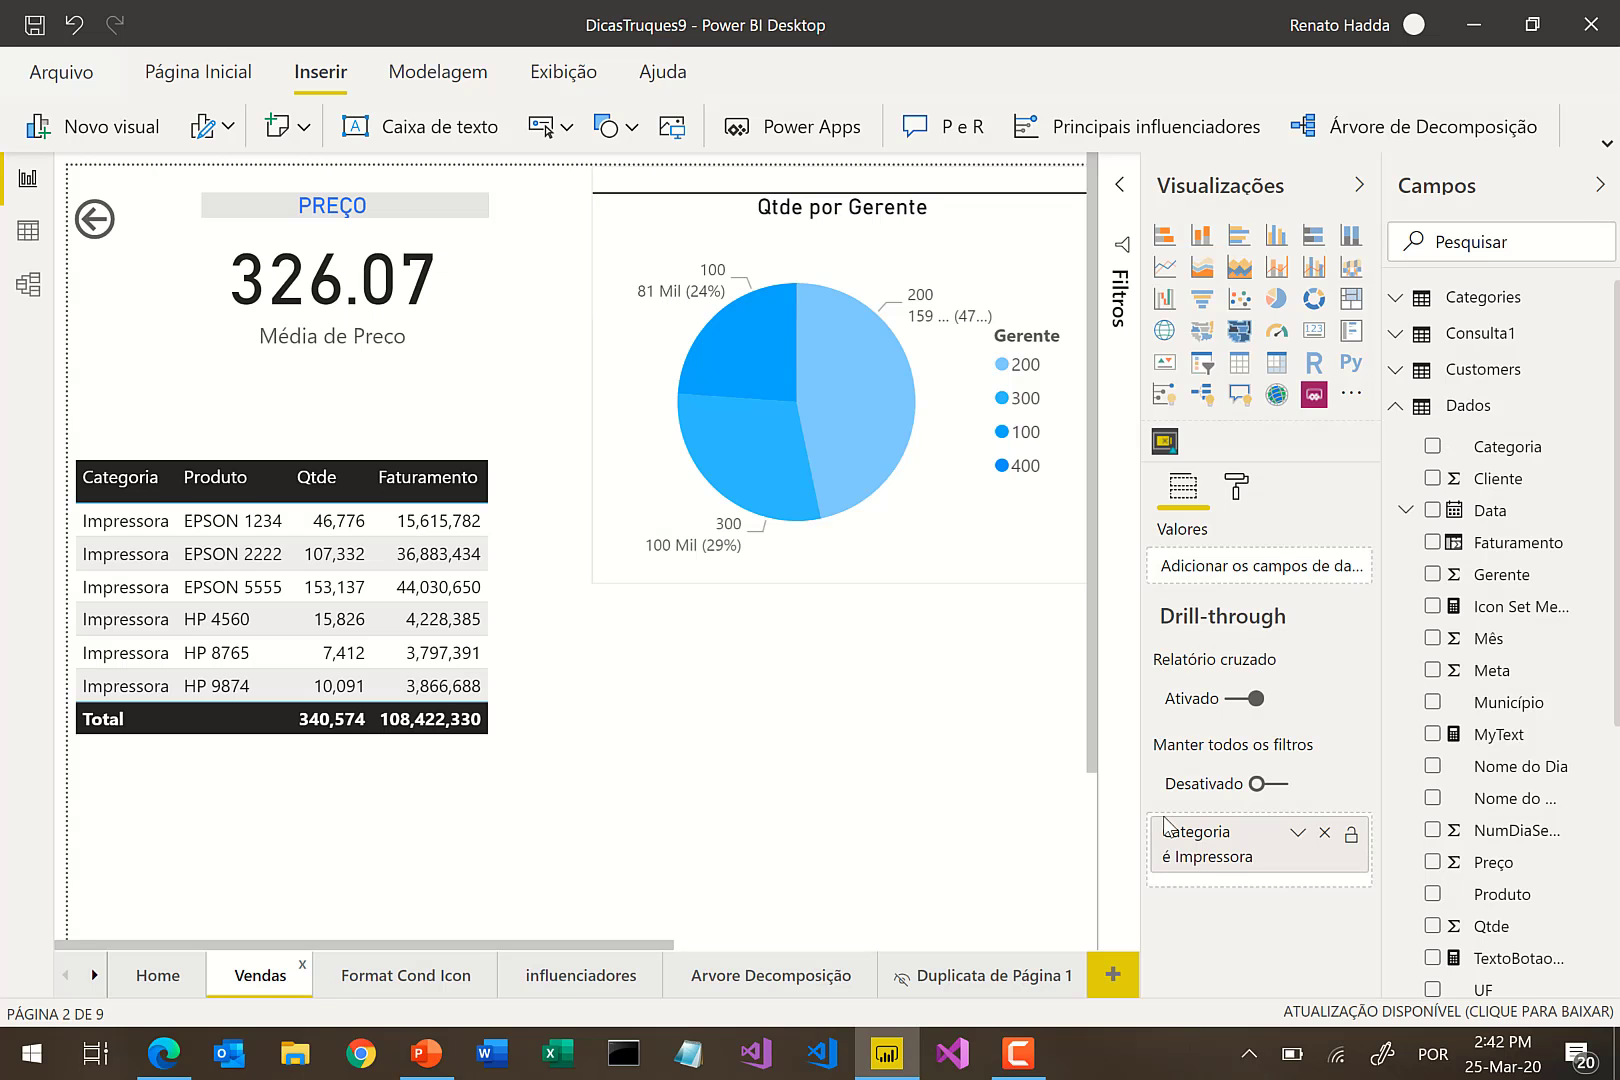
pyautogui.click(1297, 834)
pyautogui.scroll(-3, 1275, 848)
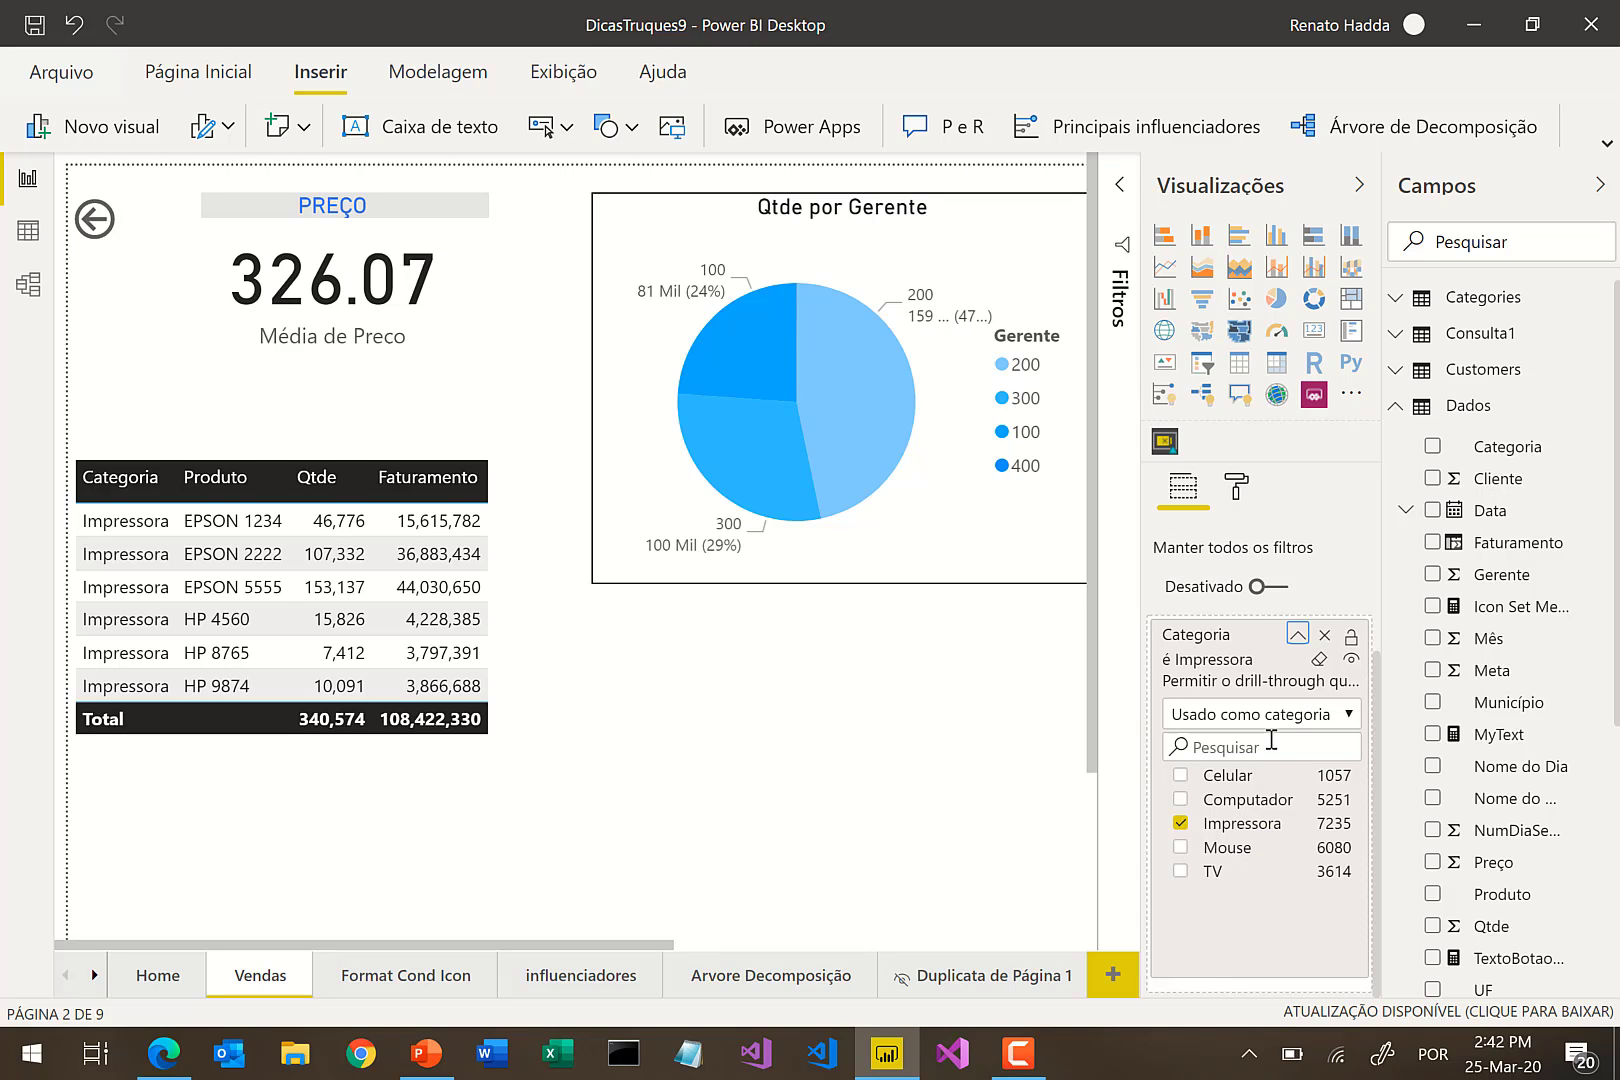
# - Return to the Home page, select the Vendas Geral button, and examine the formula of the TextoBotaoCategoria measure
pyautogui.click(160, 978)
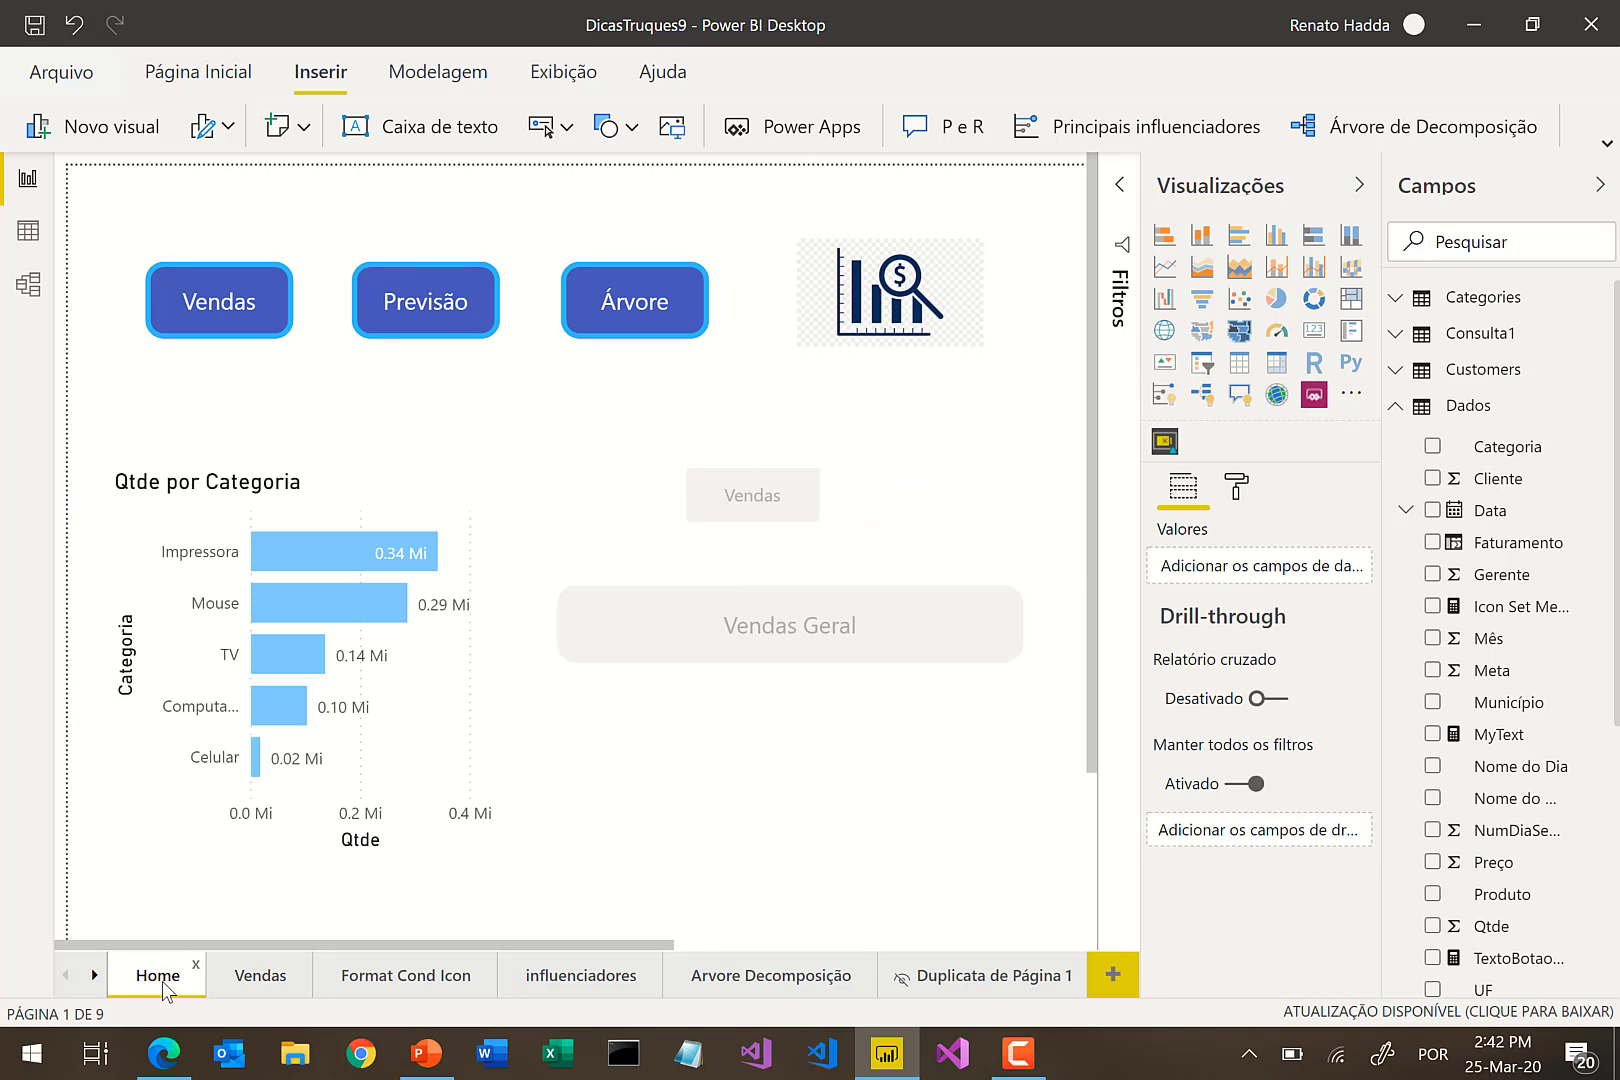
pyautogui.moveTo(318, 615)
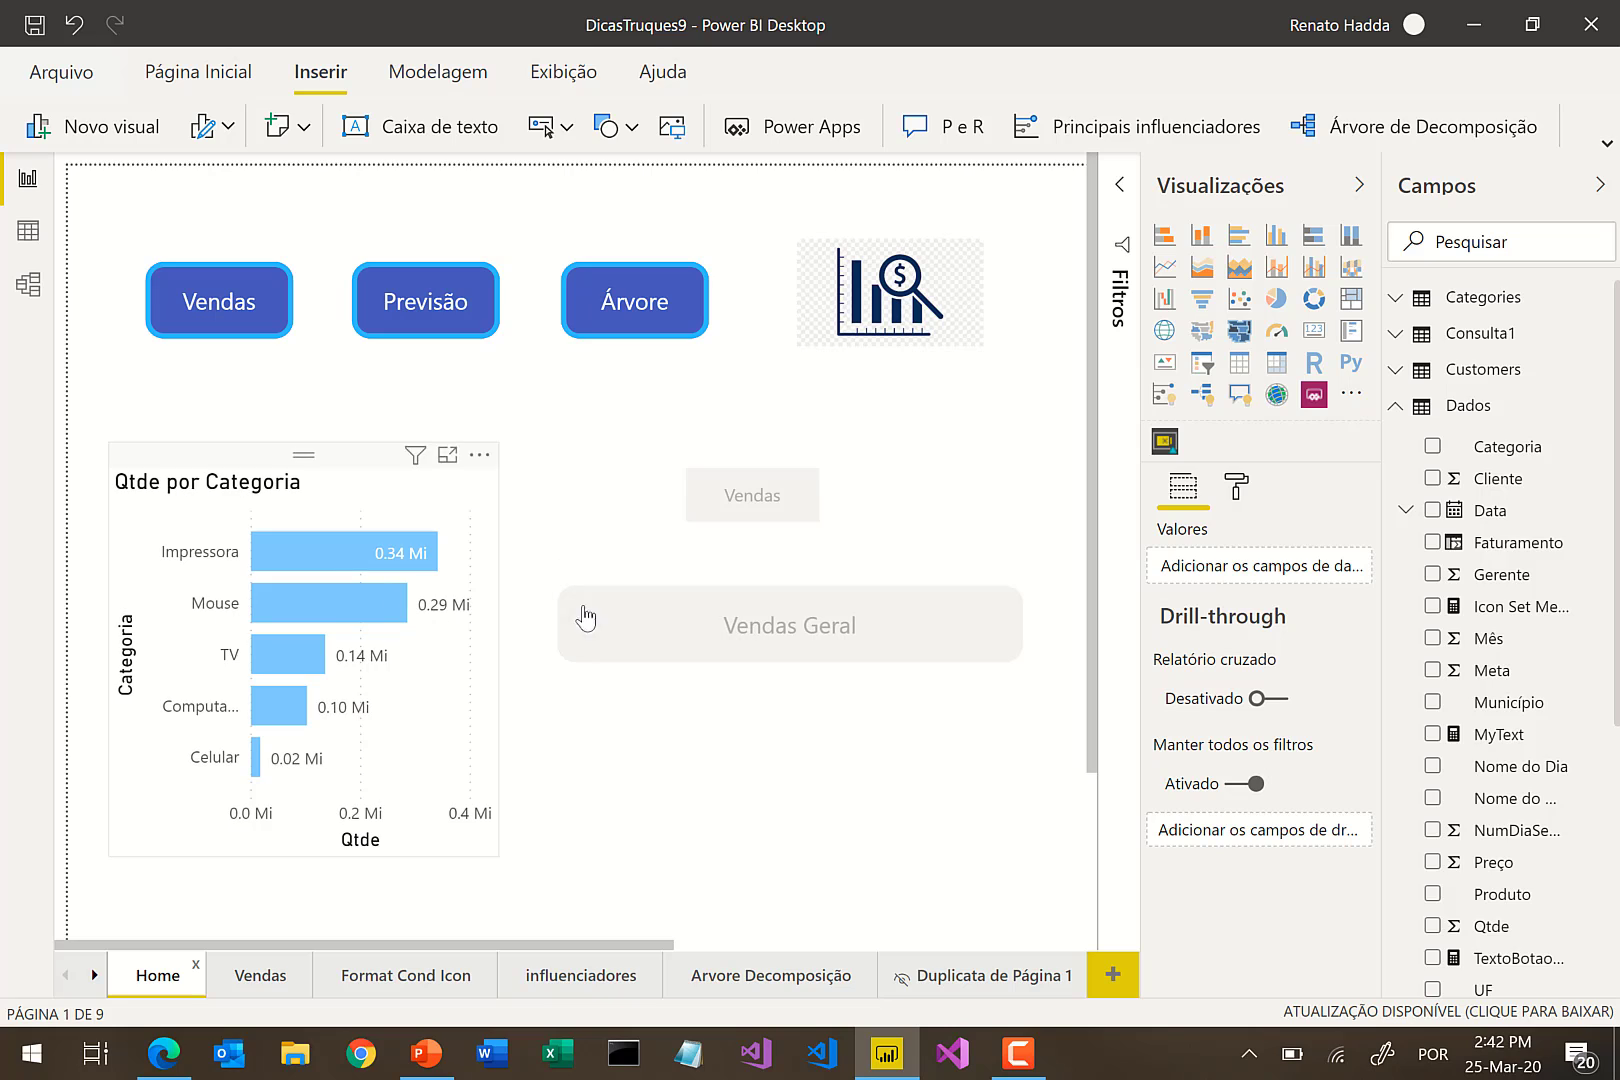
pyautogui.click(660, 583)
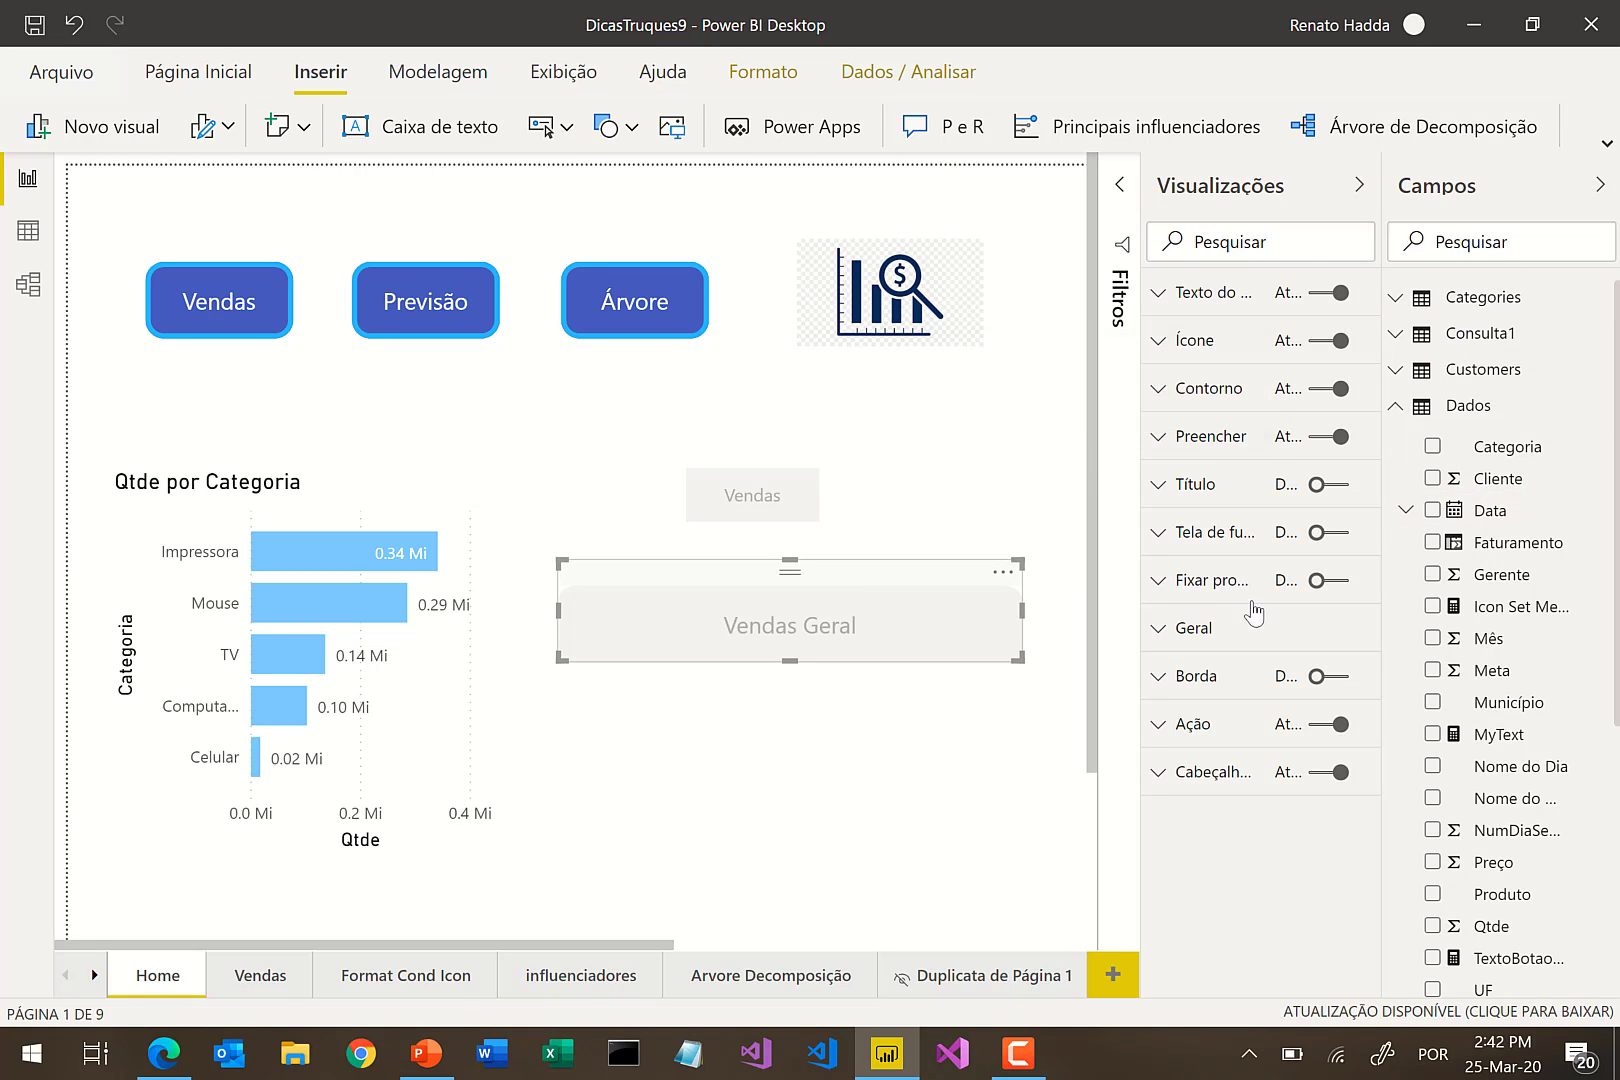
pyautogui.click(1505, 962)
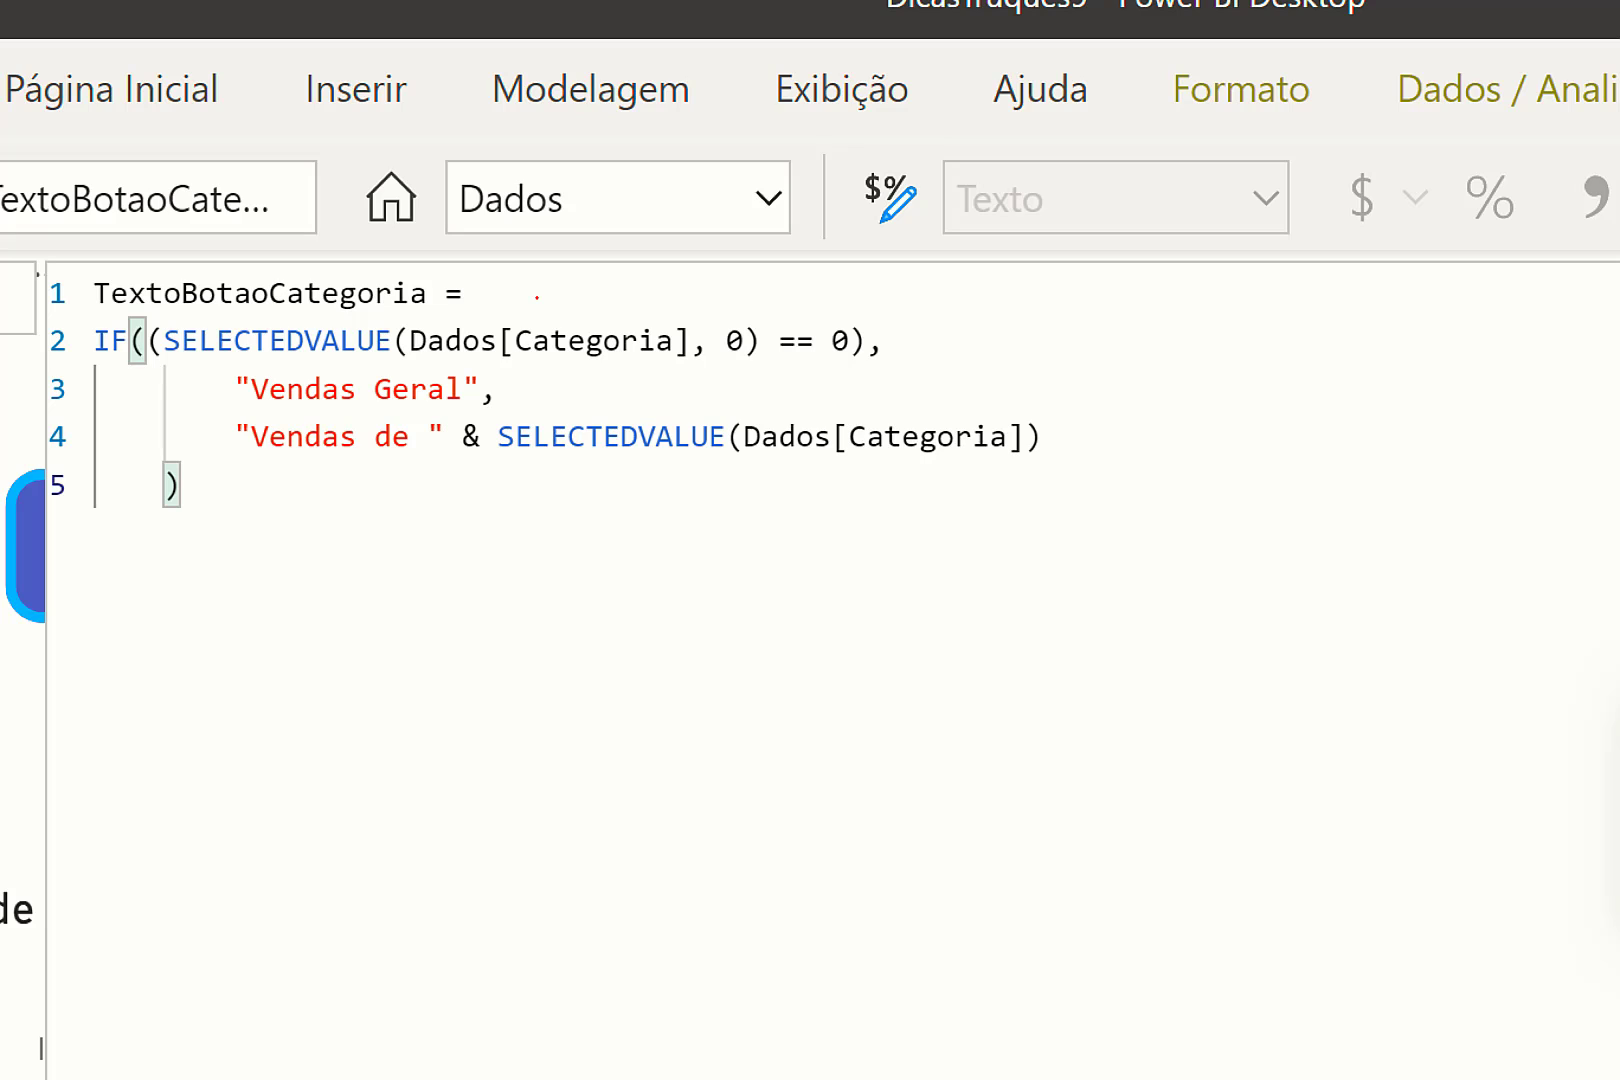
pyautogui.moveTo(76, 256); pyautogui.dragTo(378, 214)
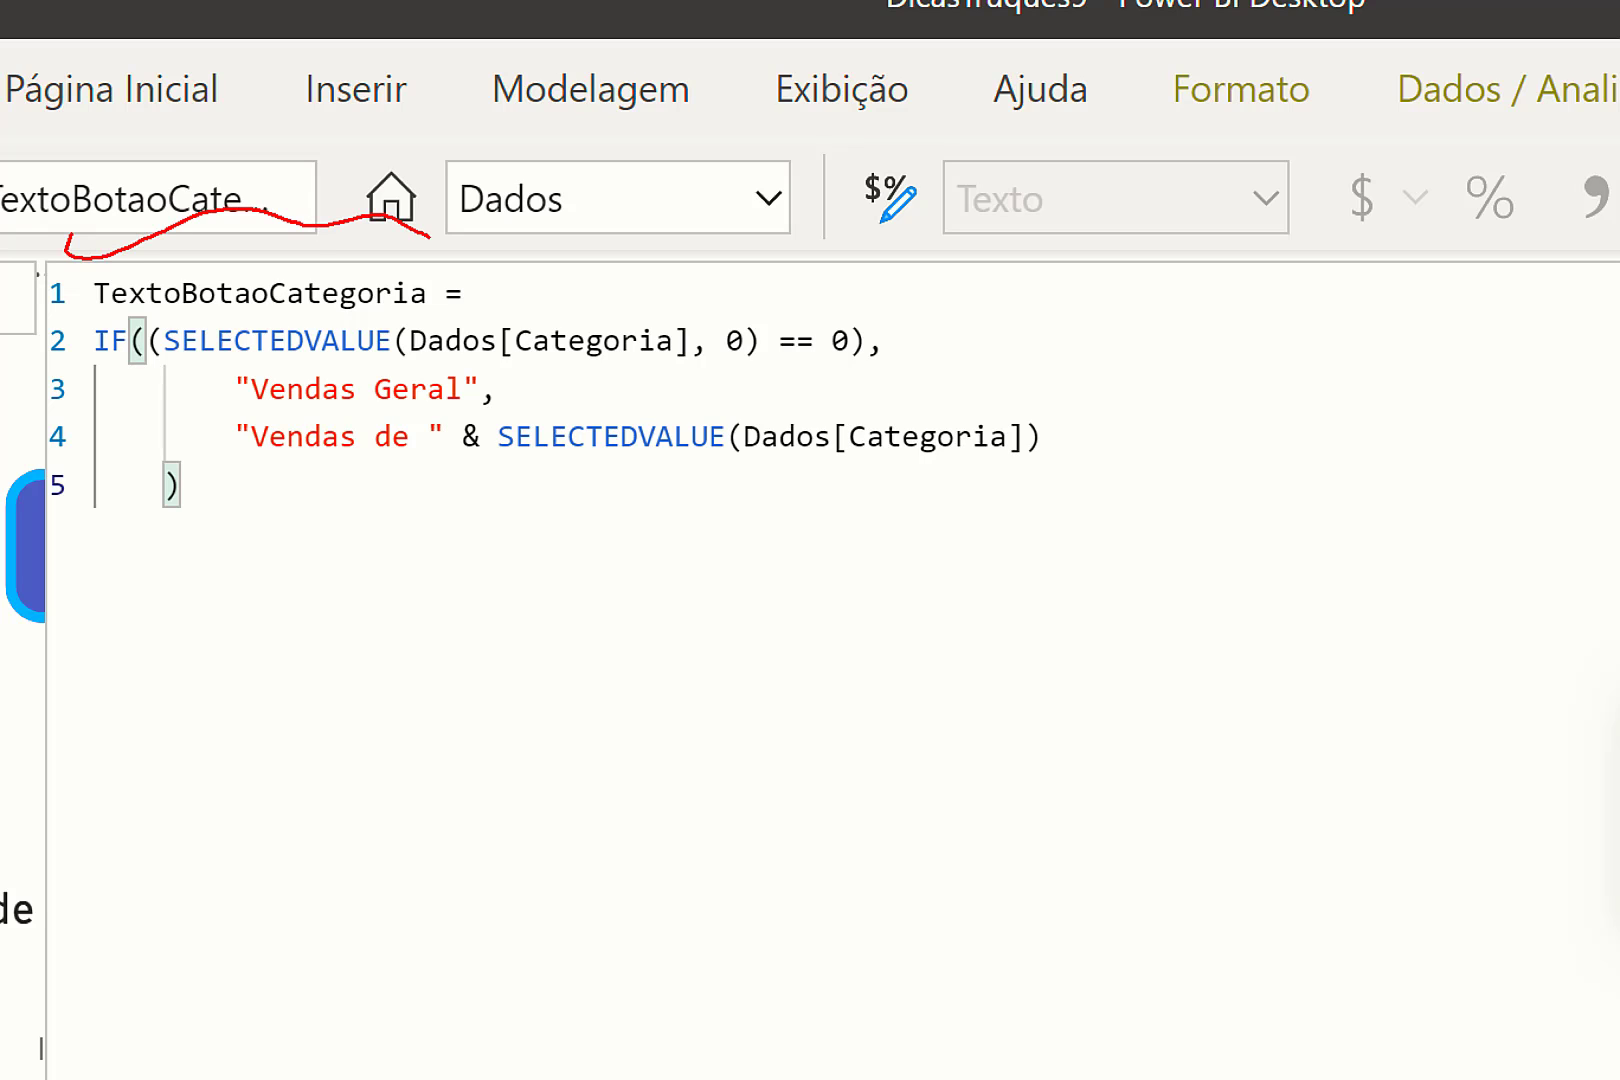
pyautogui.moveTo(117, 301)
pyautogui.mouseDown()
pyautogui.moveTo(112, 397)
pyautogui.moveTo(96, 302)
pyautogui.moveTo(577, 258)
pyautogui.moveTo(700, 300)
pyautogui.mouseUp()
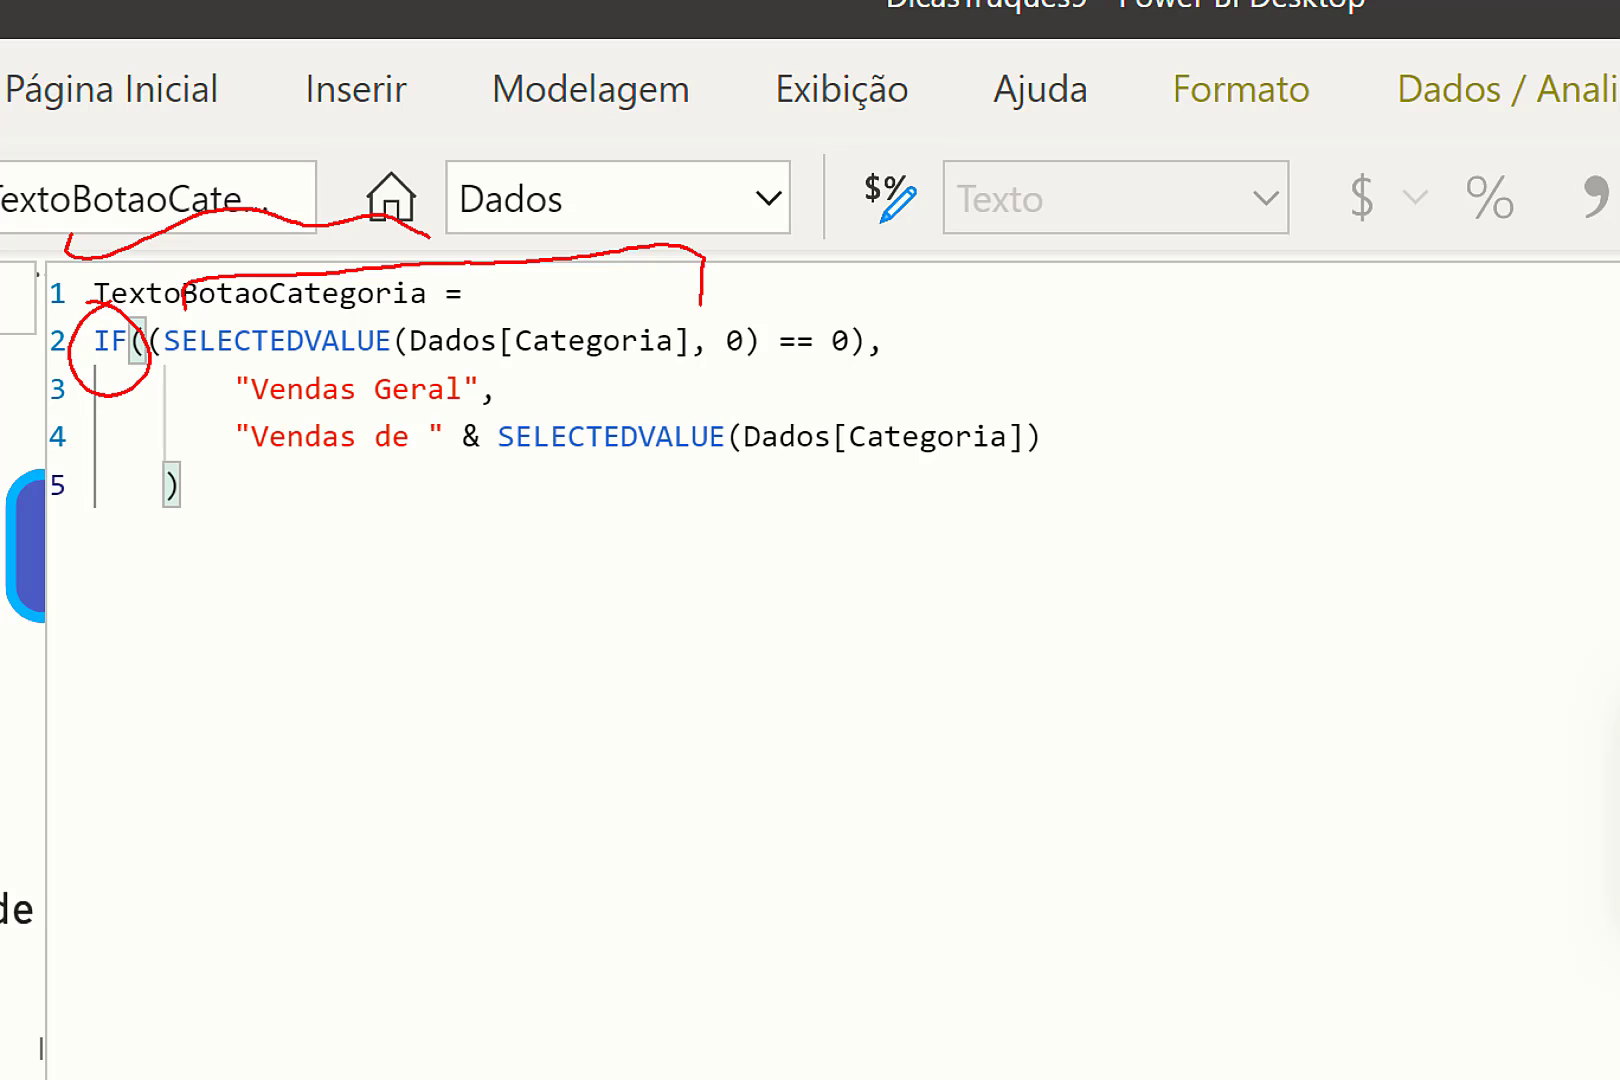
pyautogui.moveTo(806, 380); pyautogui.dragTo(765, 350)
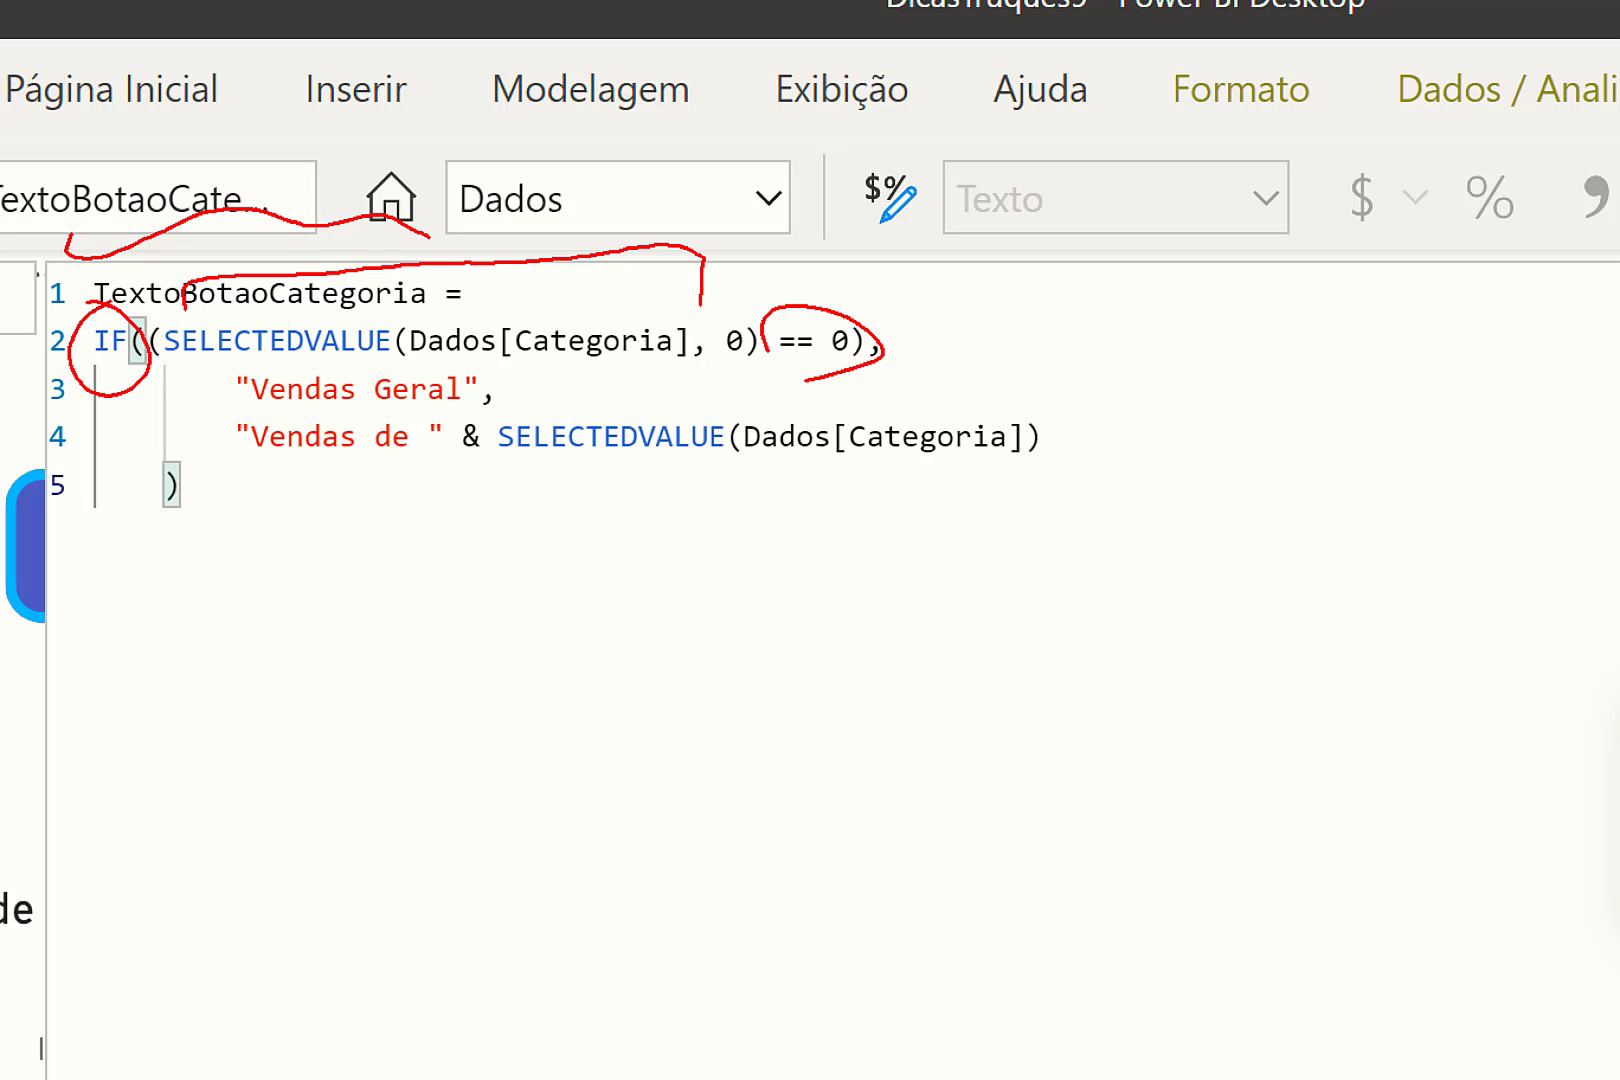
pyautogui.moveTo(574, 377); pyautogui.dragTo(636, 364)
pyautogui.moveTo(1120, 428)
pyautogui.mouseDown()
pyautogui.moveTo(1127, 470)
pyautogui.moveTo(1197, 418)
pyautogui.mouseUp()
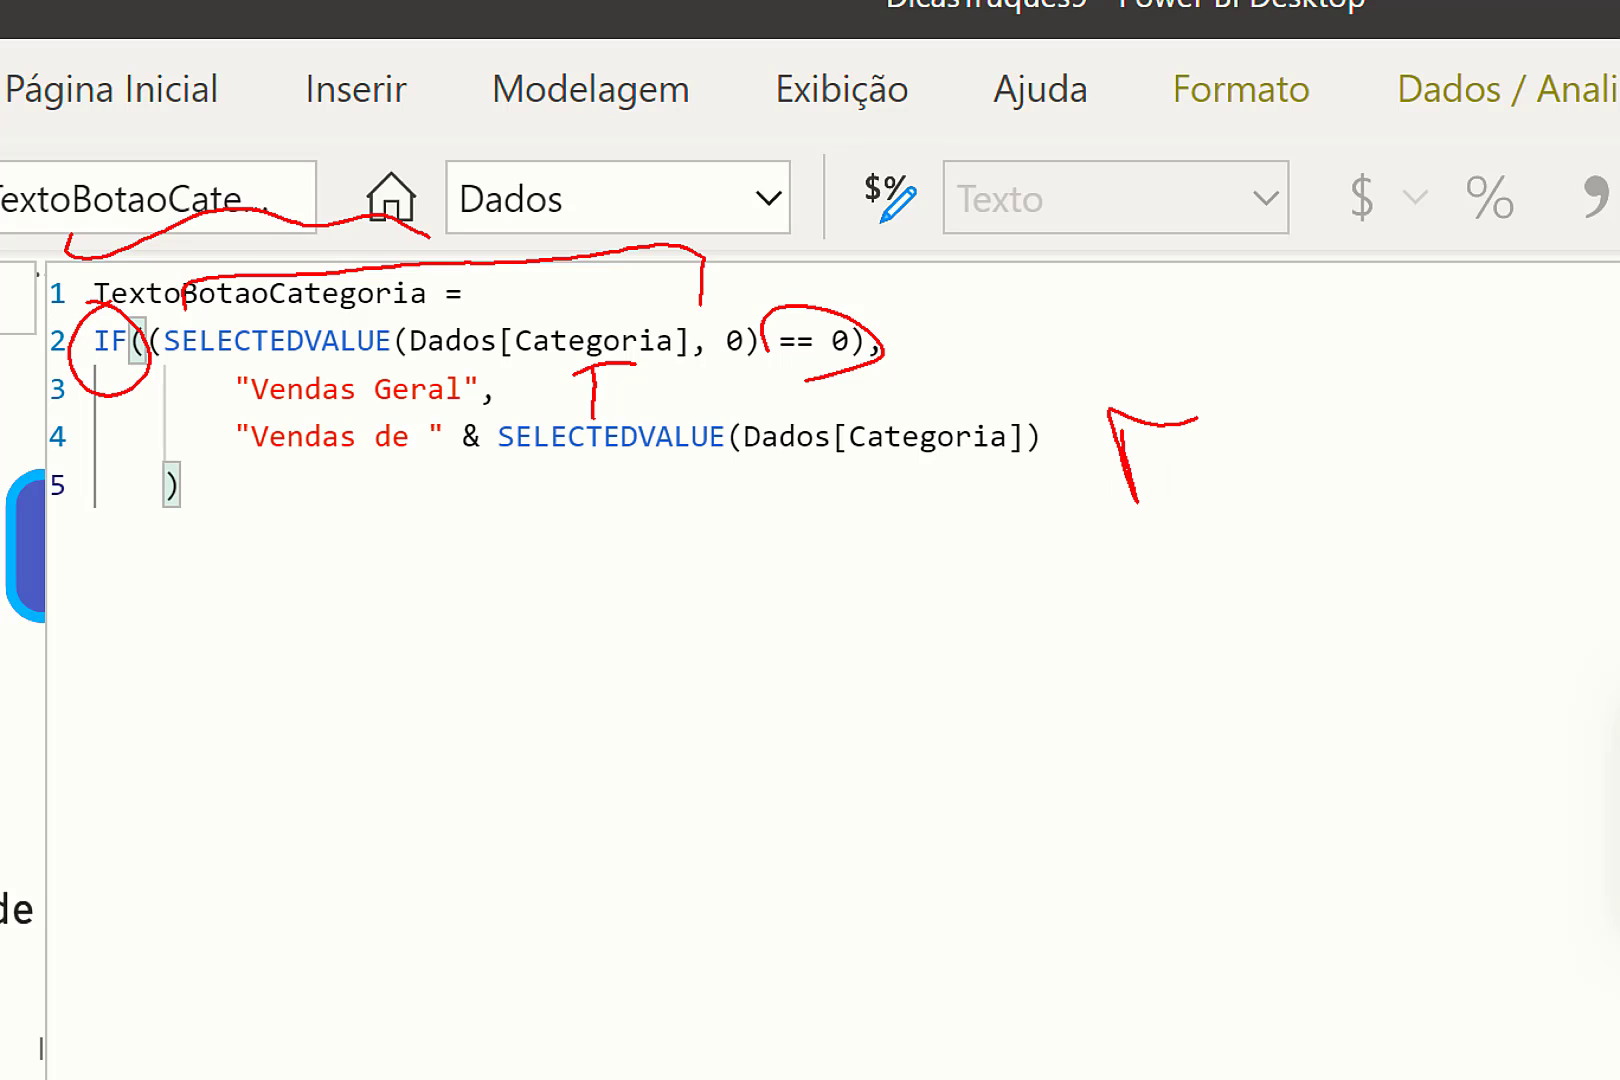
pyautogui.moveTo(1131, 468); pyautogui.dragTo(1155, 464)
pyautogui.moveTo(270, 473)
pyautogui.mouseDown()
pyautogui.moveTo(358, 501)
pyautogui.moveTo(410, 470)
pyautogui.mouseUp()
pyautogui.moveTo(522, 468)
pyautogui.mouseDown()
pyautogui.moveTo(723, 538)
pyautogui.moveTo(1068, 505)
pyautogui.mouseUp()
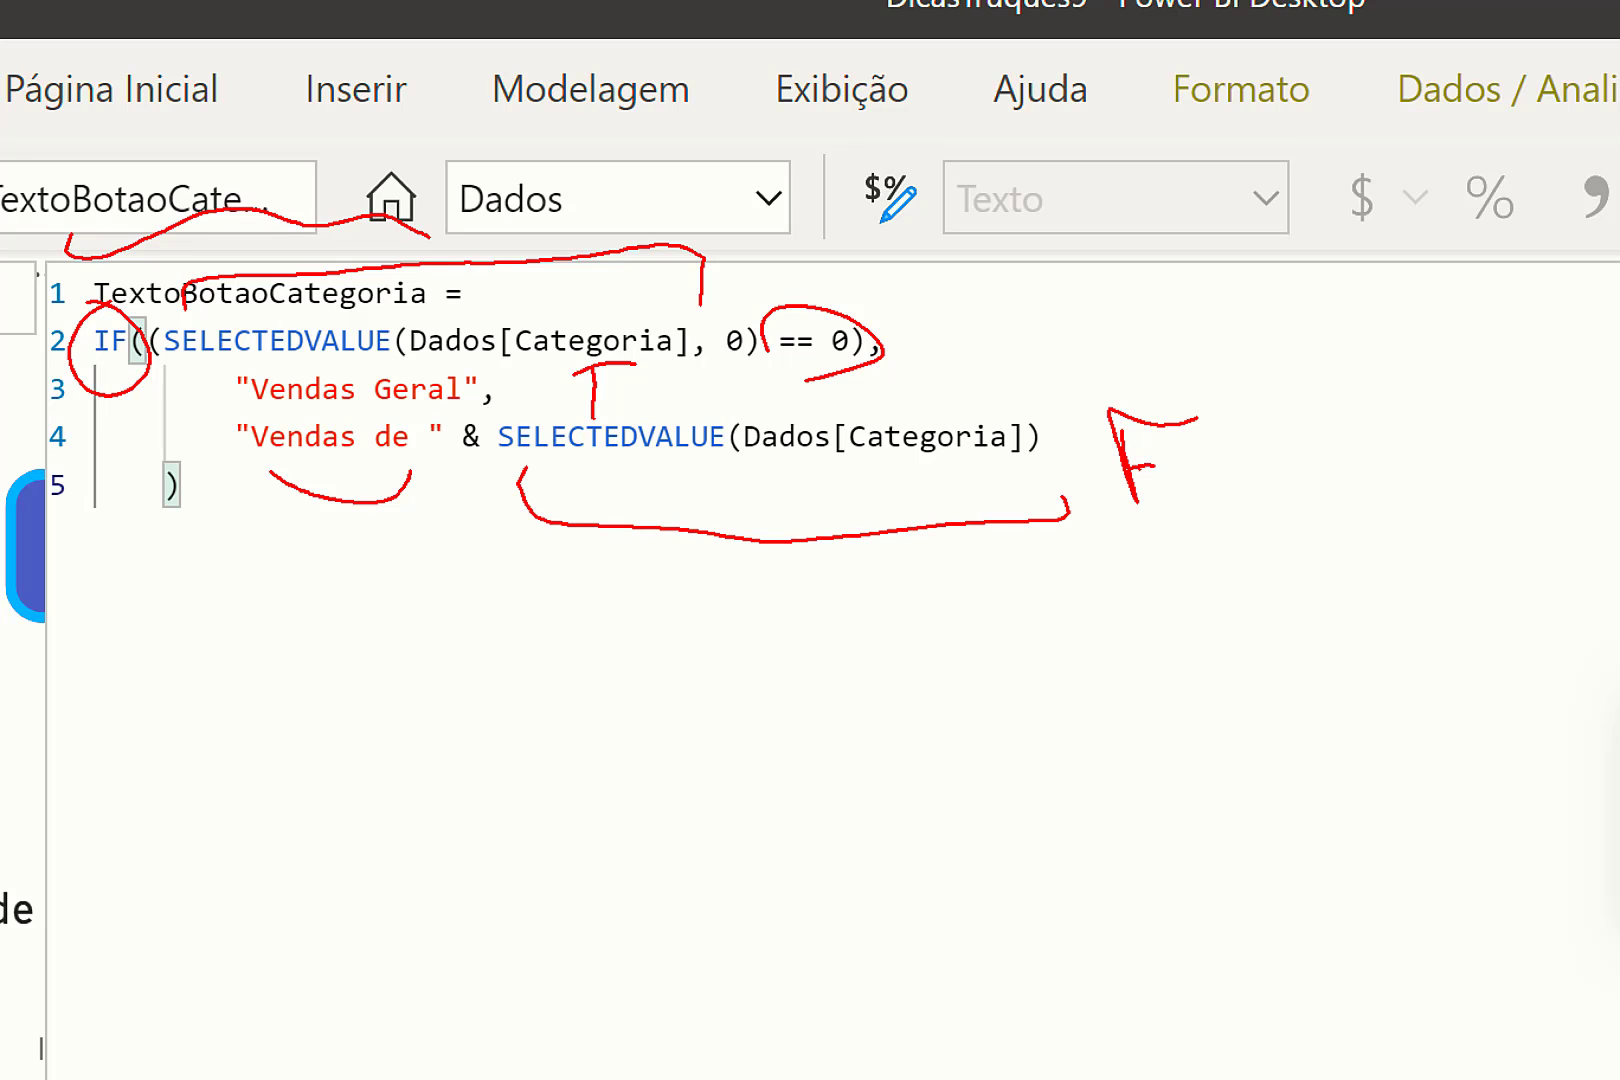
pyautogui.press('Escape')
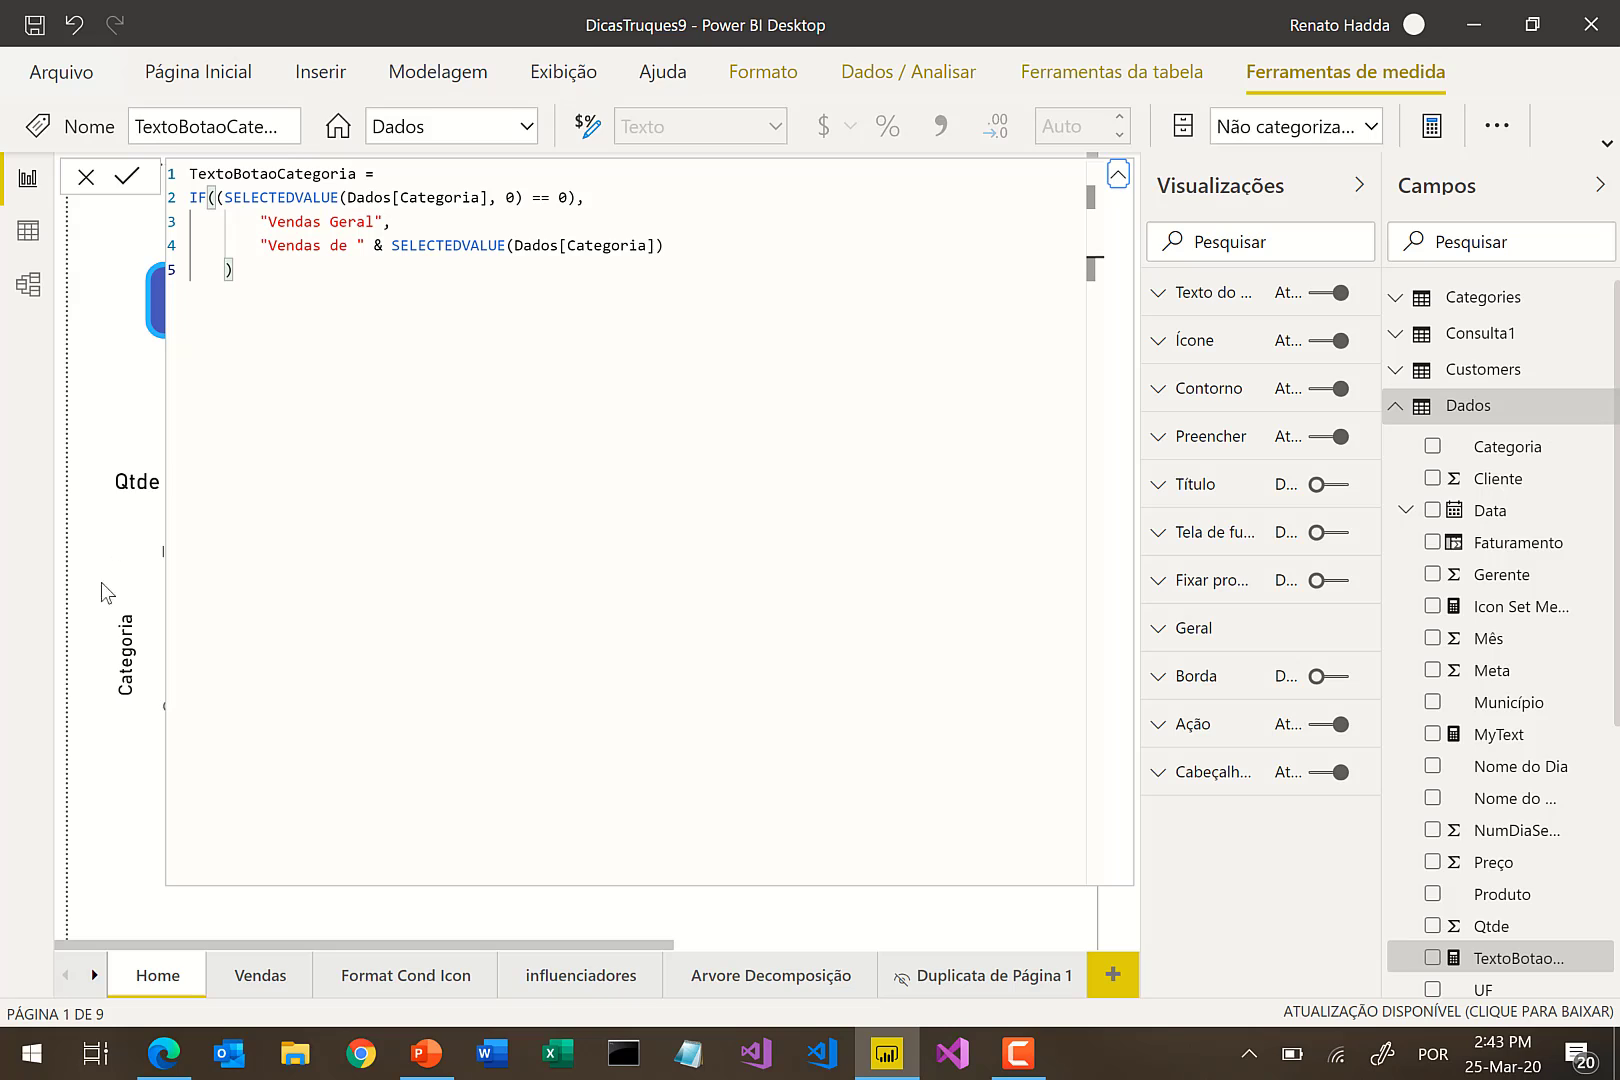
pyautogui.click(1118, 175)
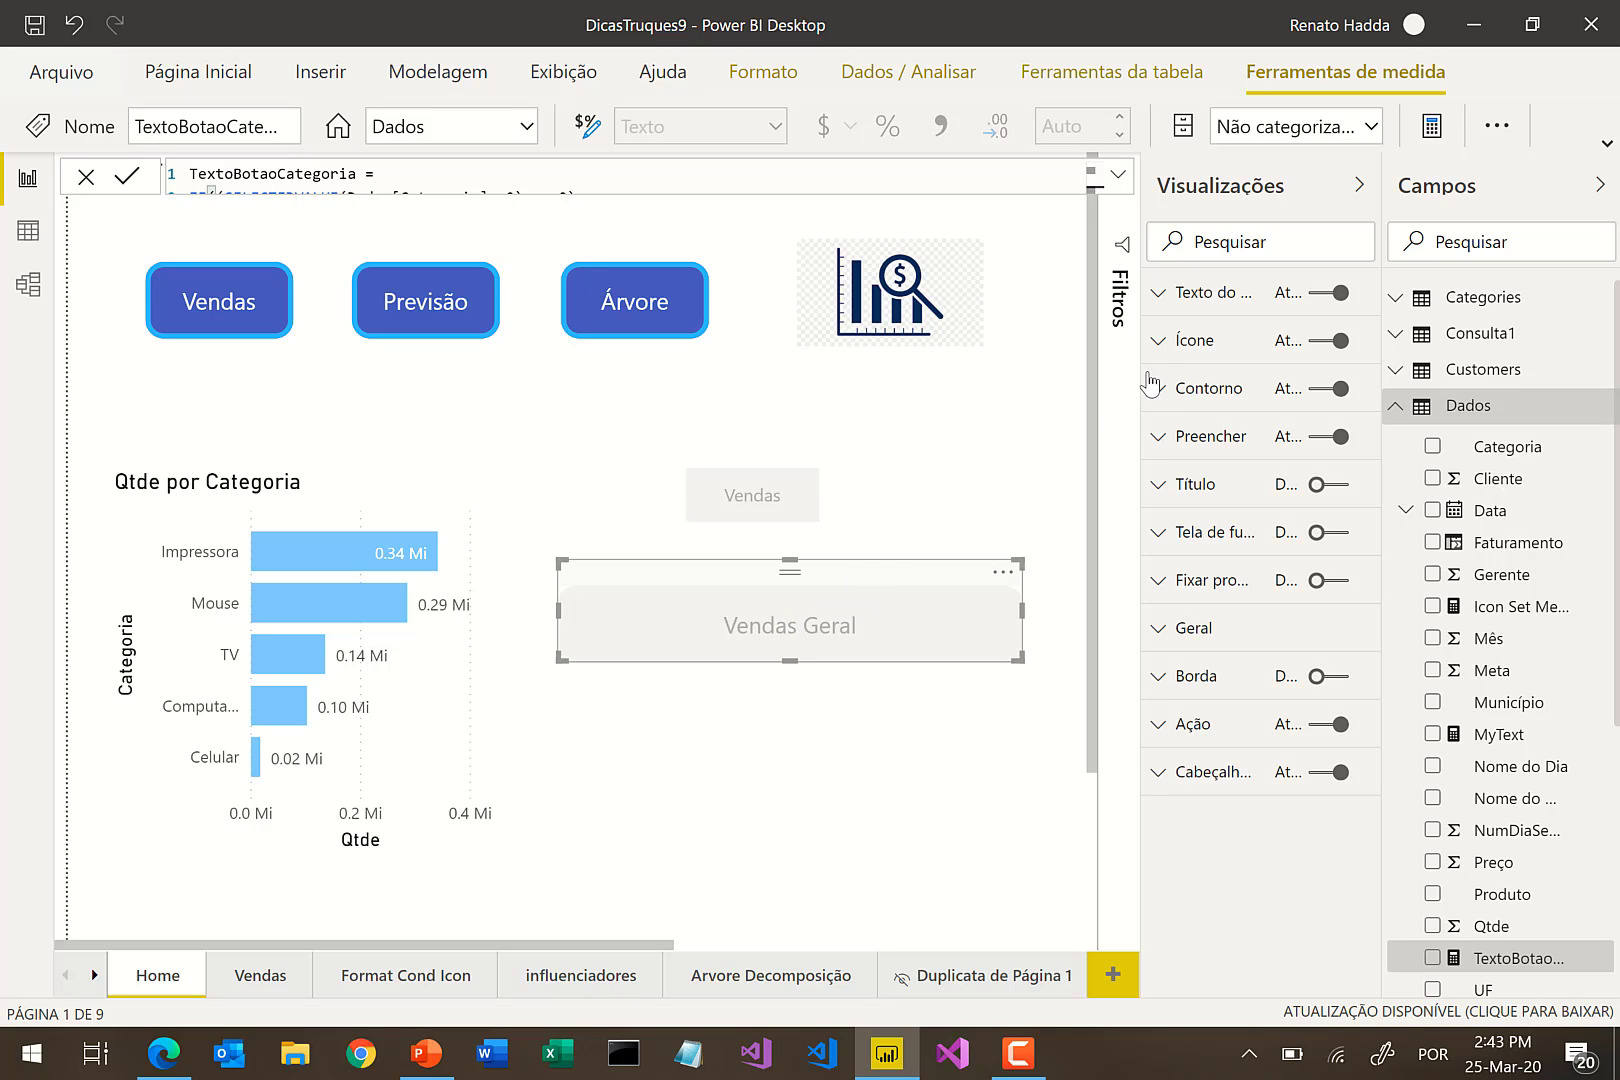
# - Review the conditional formatting behind the Vendas Geral button's text and test the text with the Mouse and Impressora bars
pyautogui.click(1157, 292)
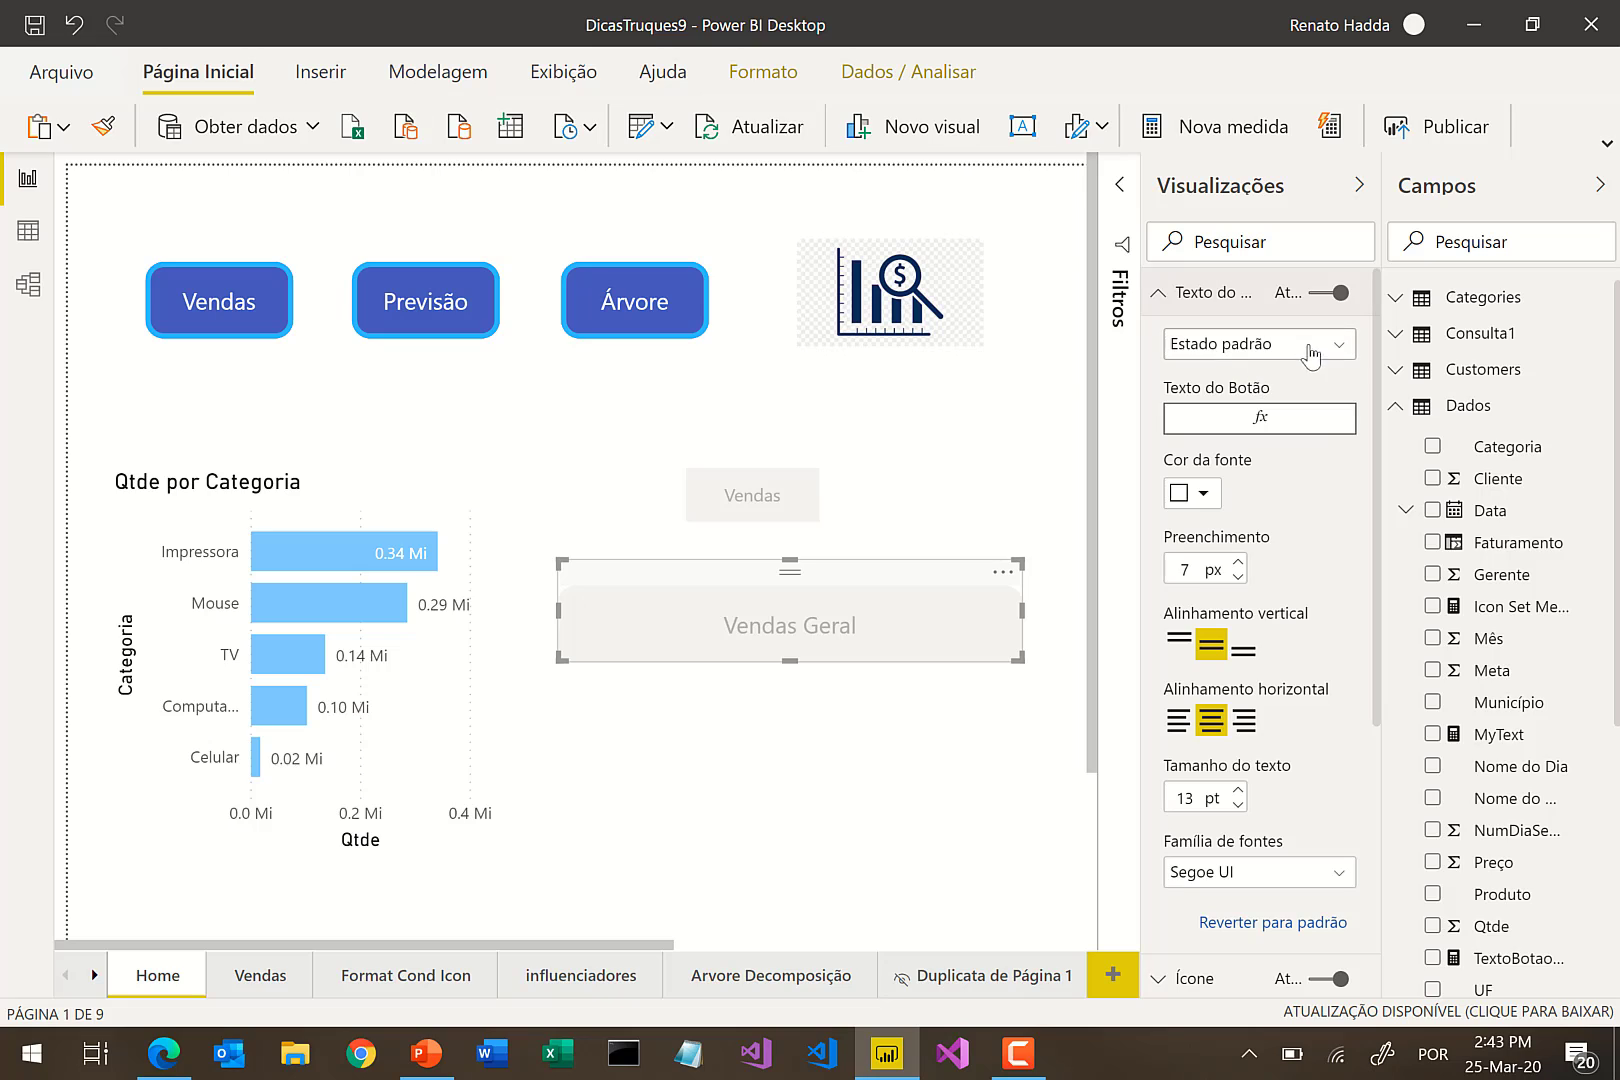
pyautogui.click(1349, 393)
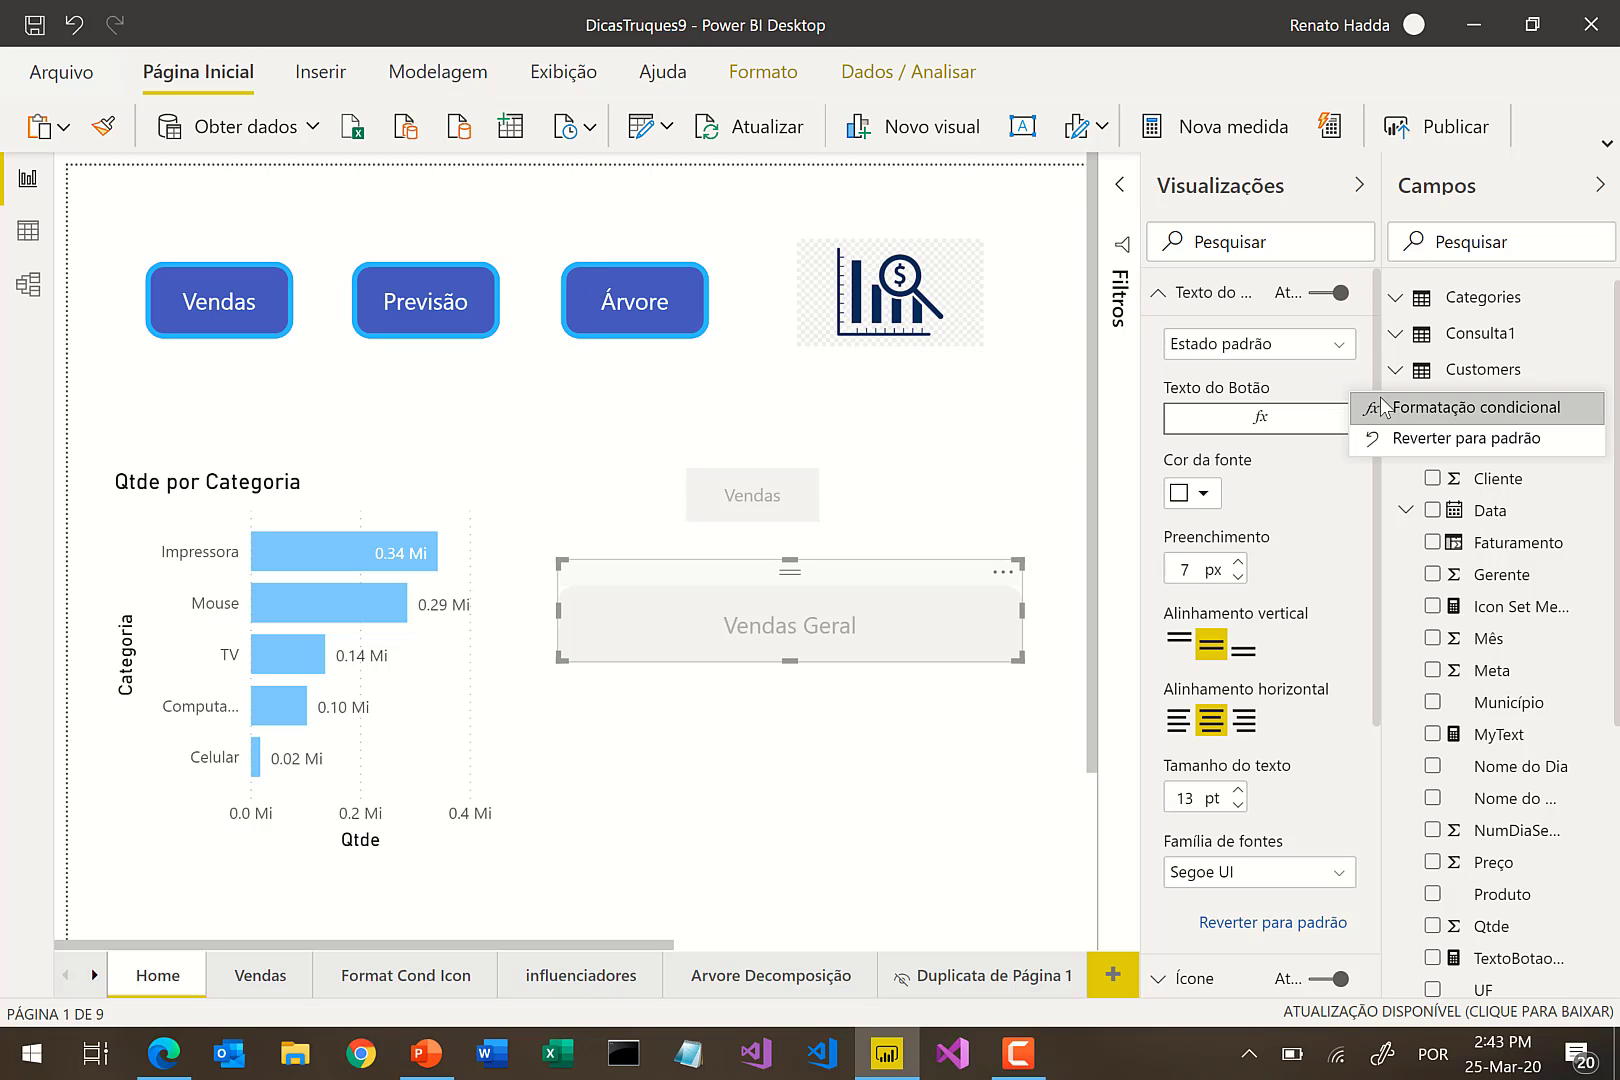
pyautogui.click(1299, 425)
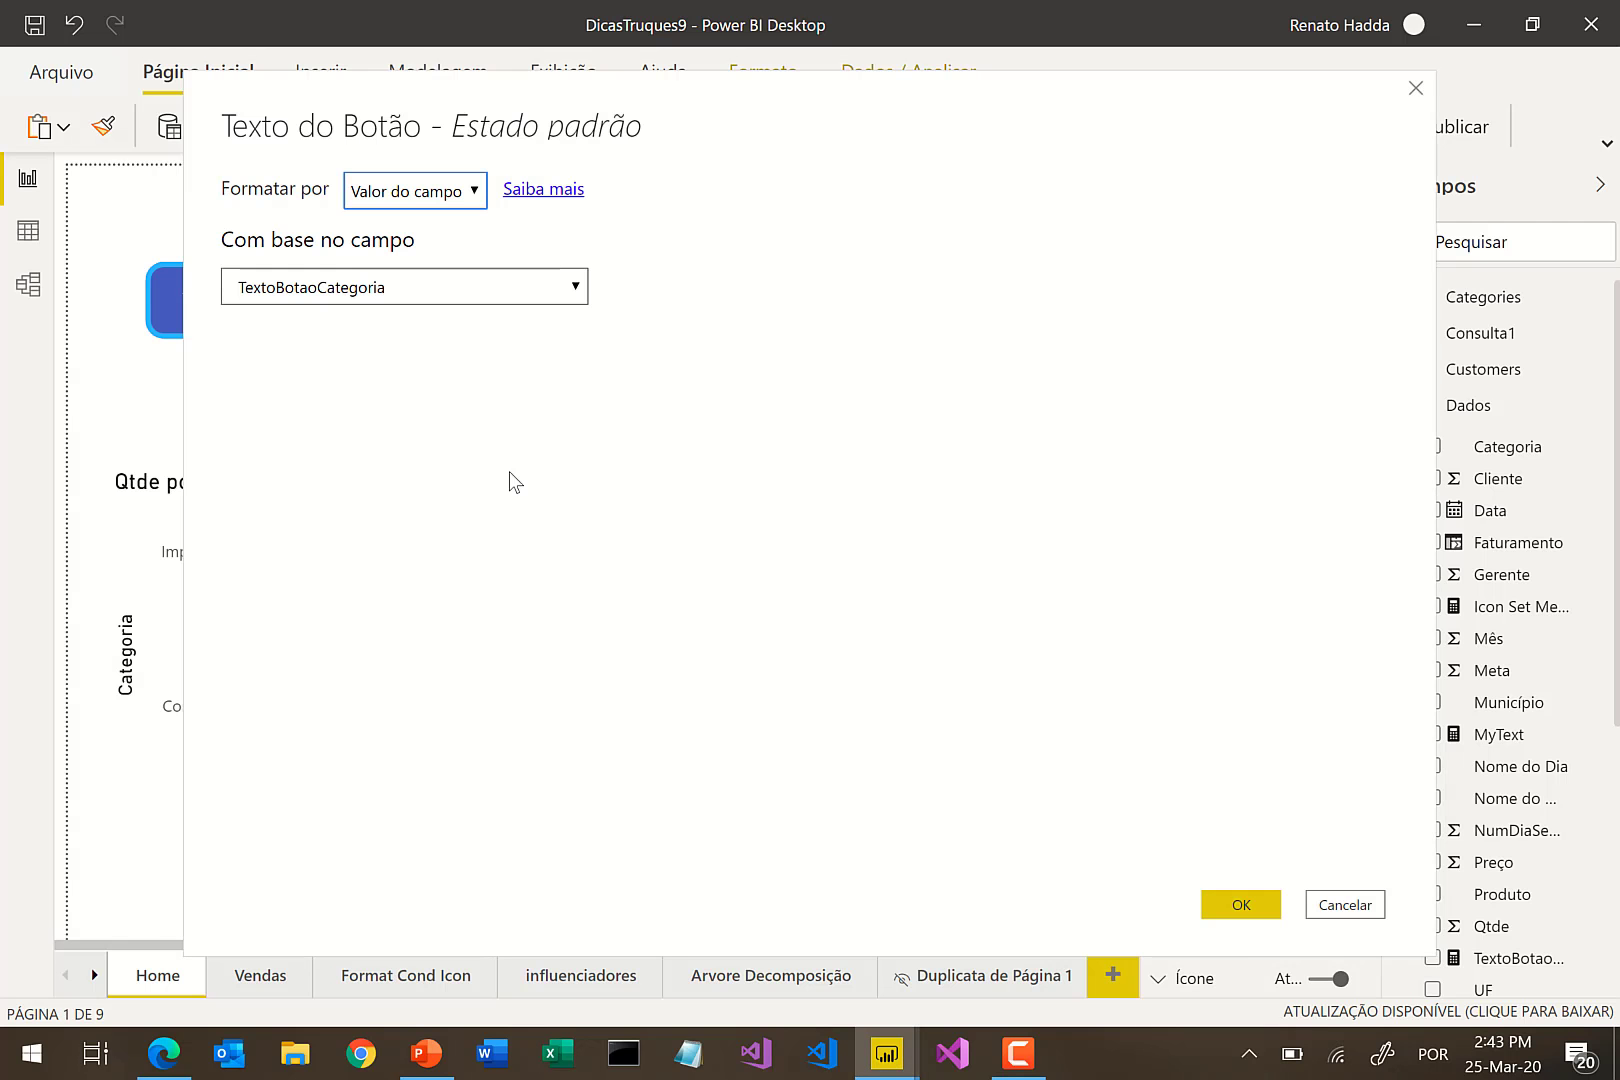
pyautogui.press('Return')
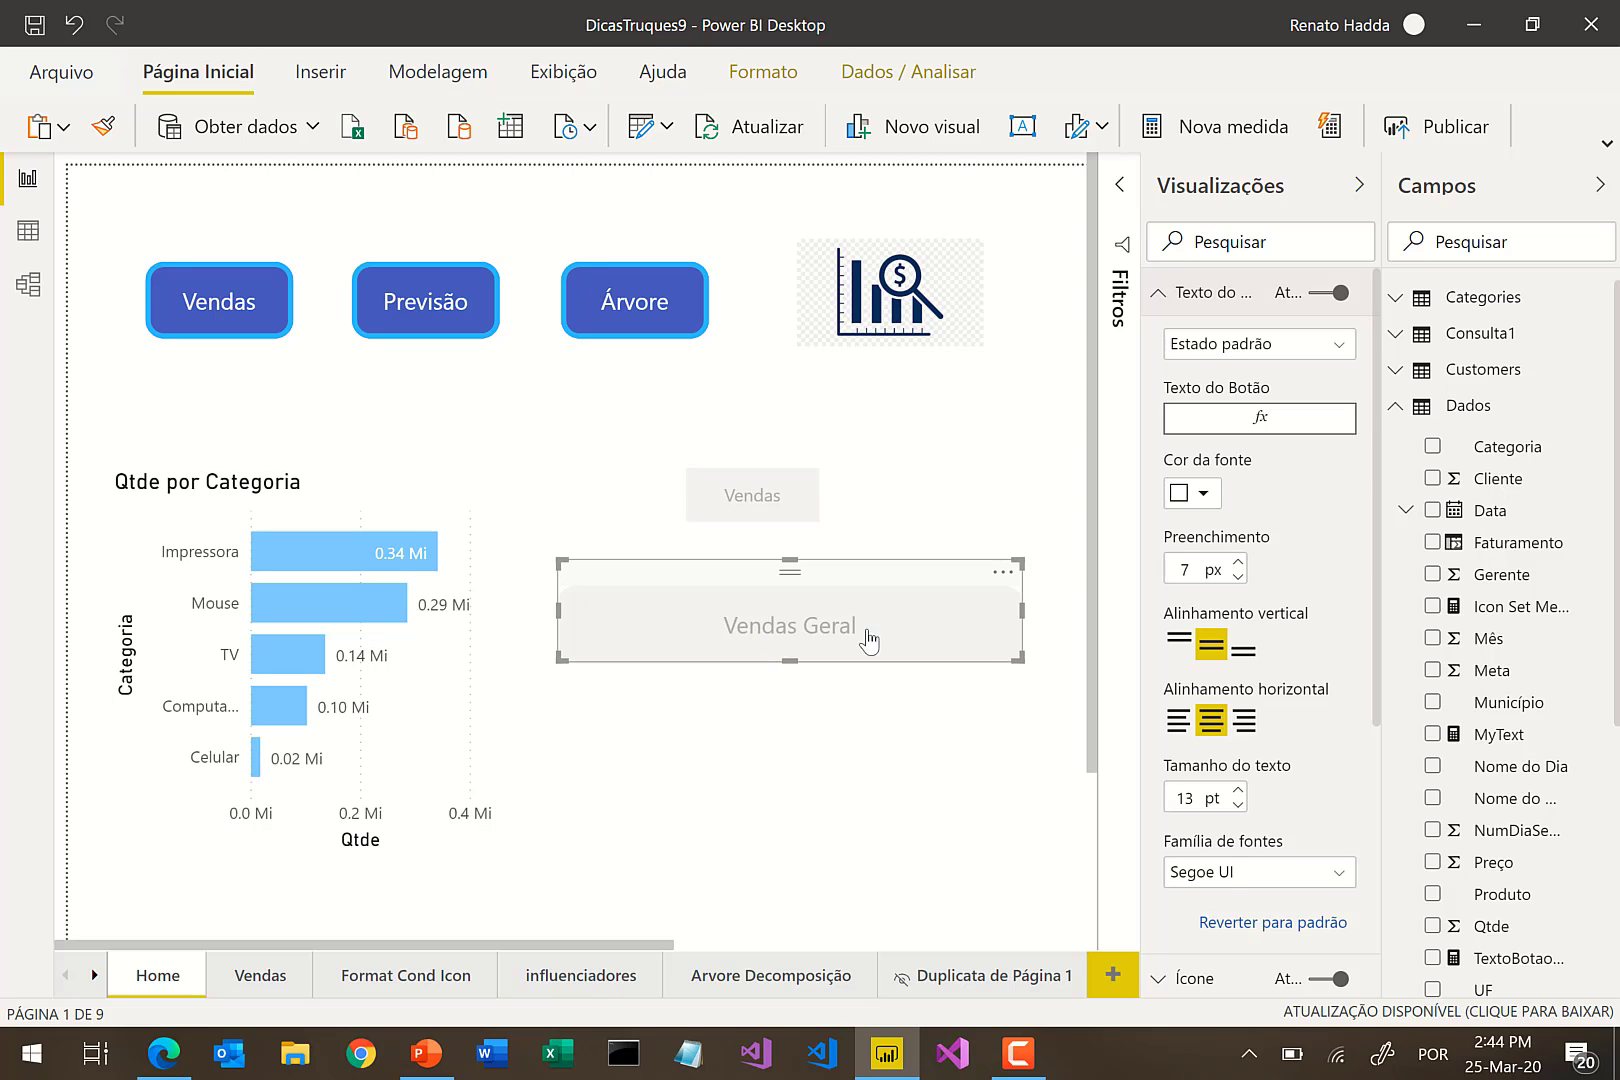
pyautogui.click(337, 594)
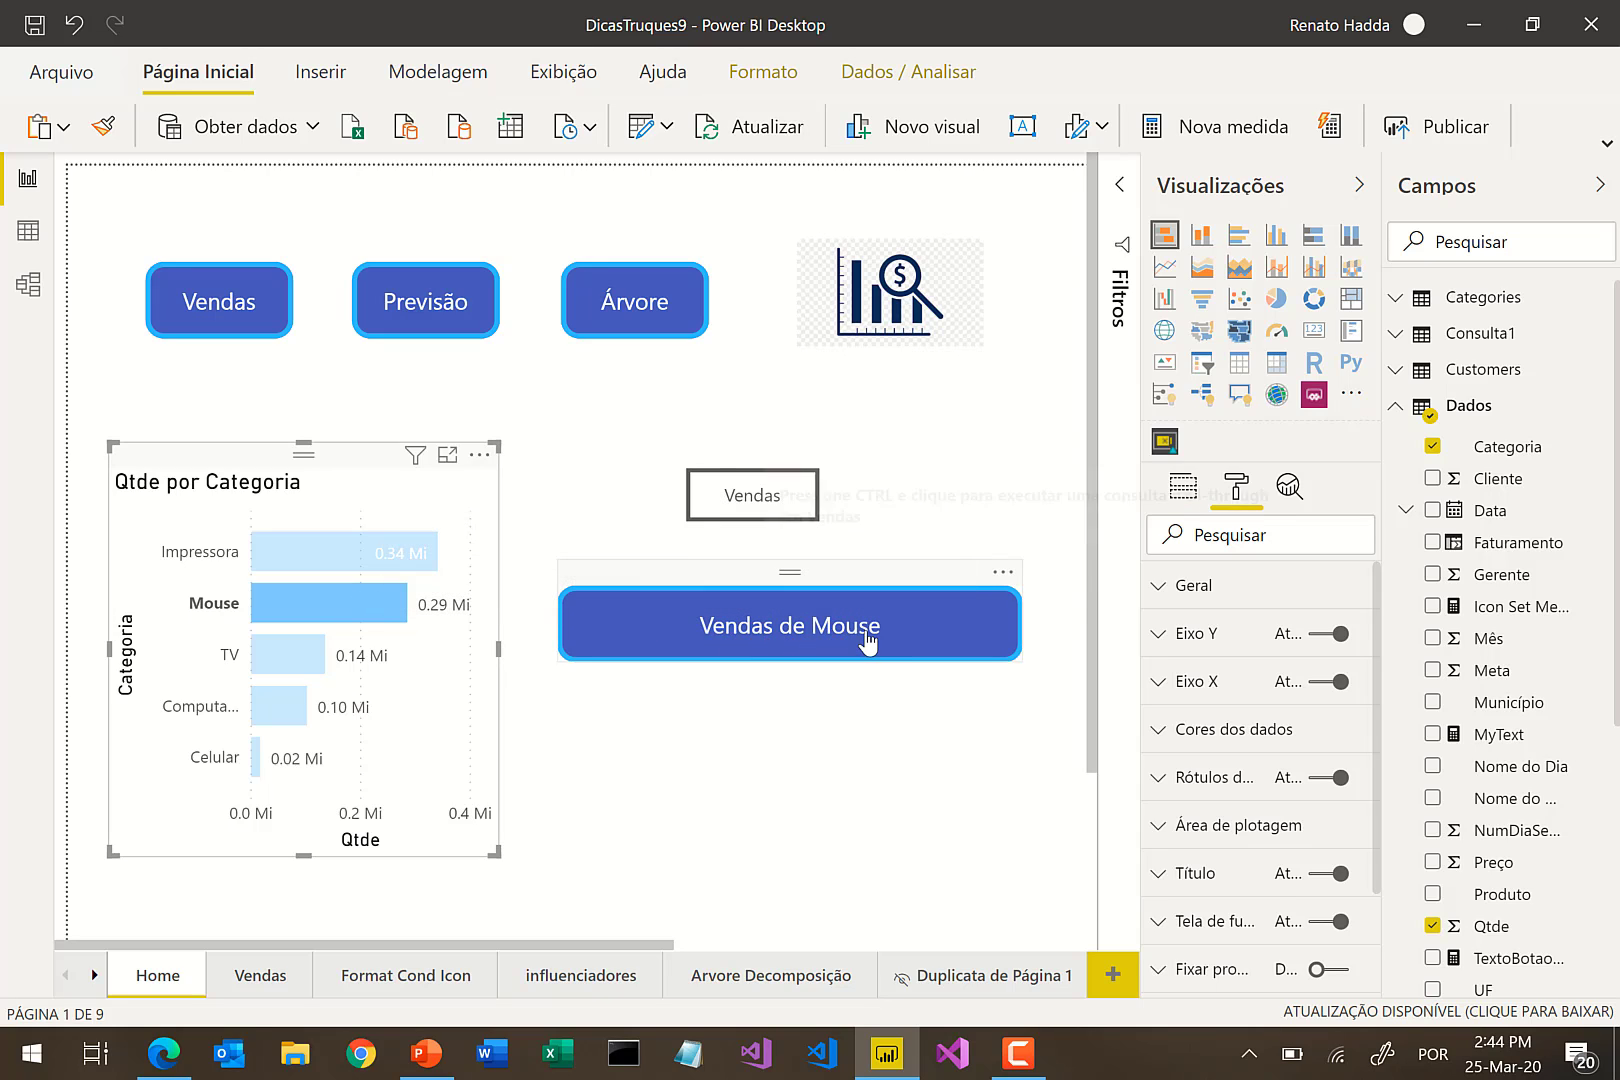
pyautogui.click(328, 543)
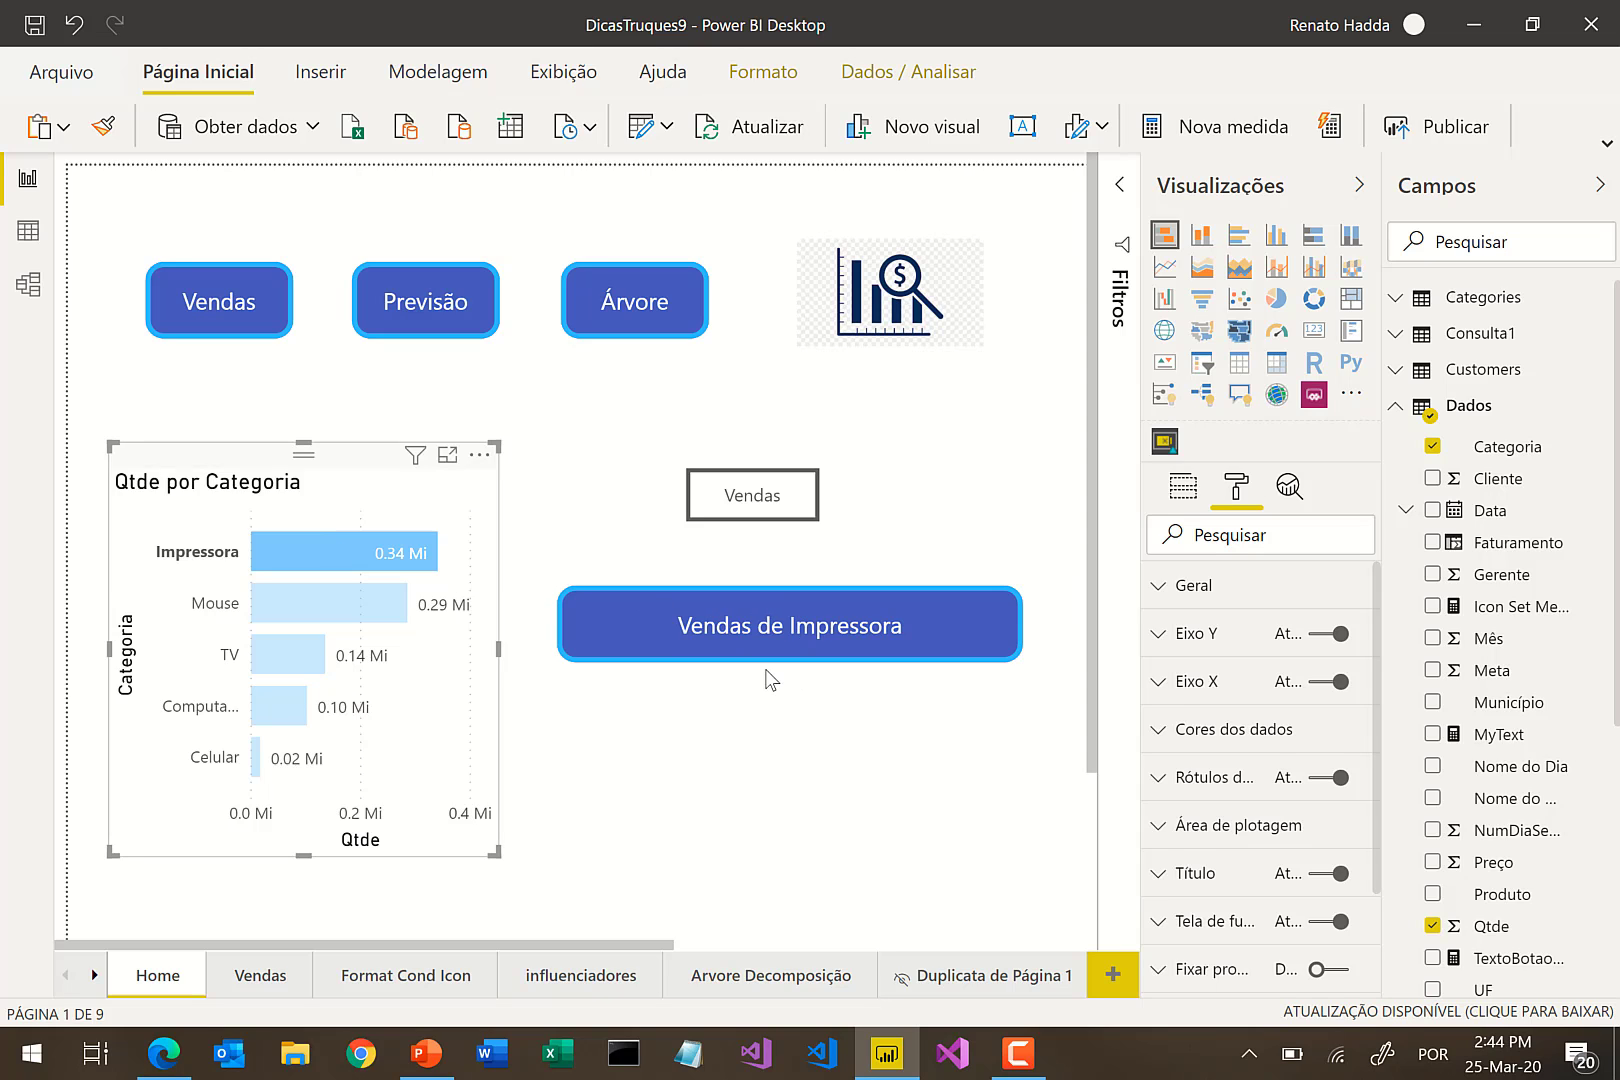
# - In the wide category button's action settings, set the enabled tooltip to "Vendas da categoria selecionada" and the disabled tooltip to "Selecione uma categoria"
pyautogui.scroll(-5, 1074, 643)
pyautogui.scroll(5, 907, 527)
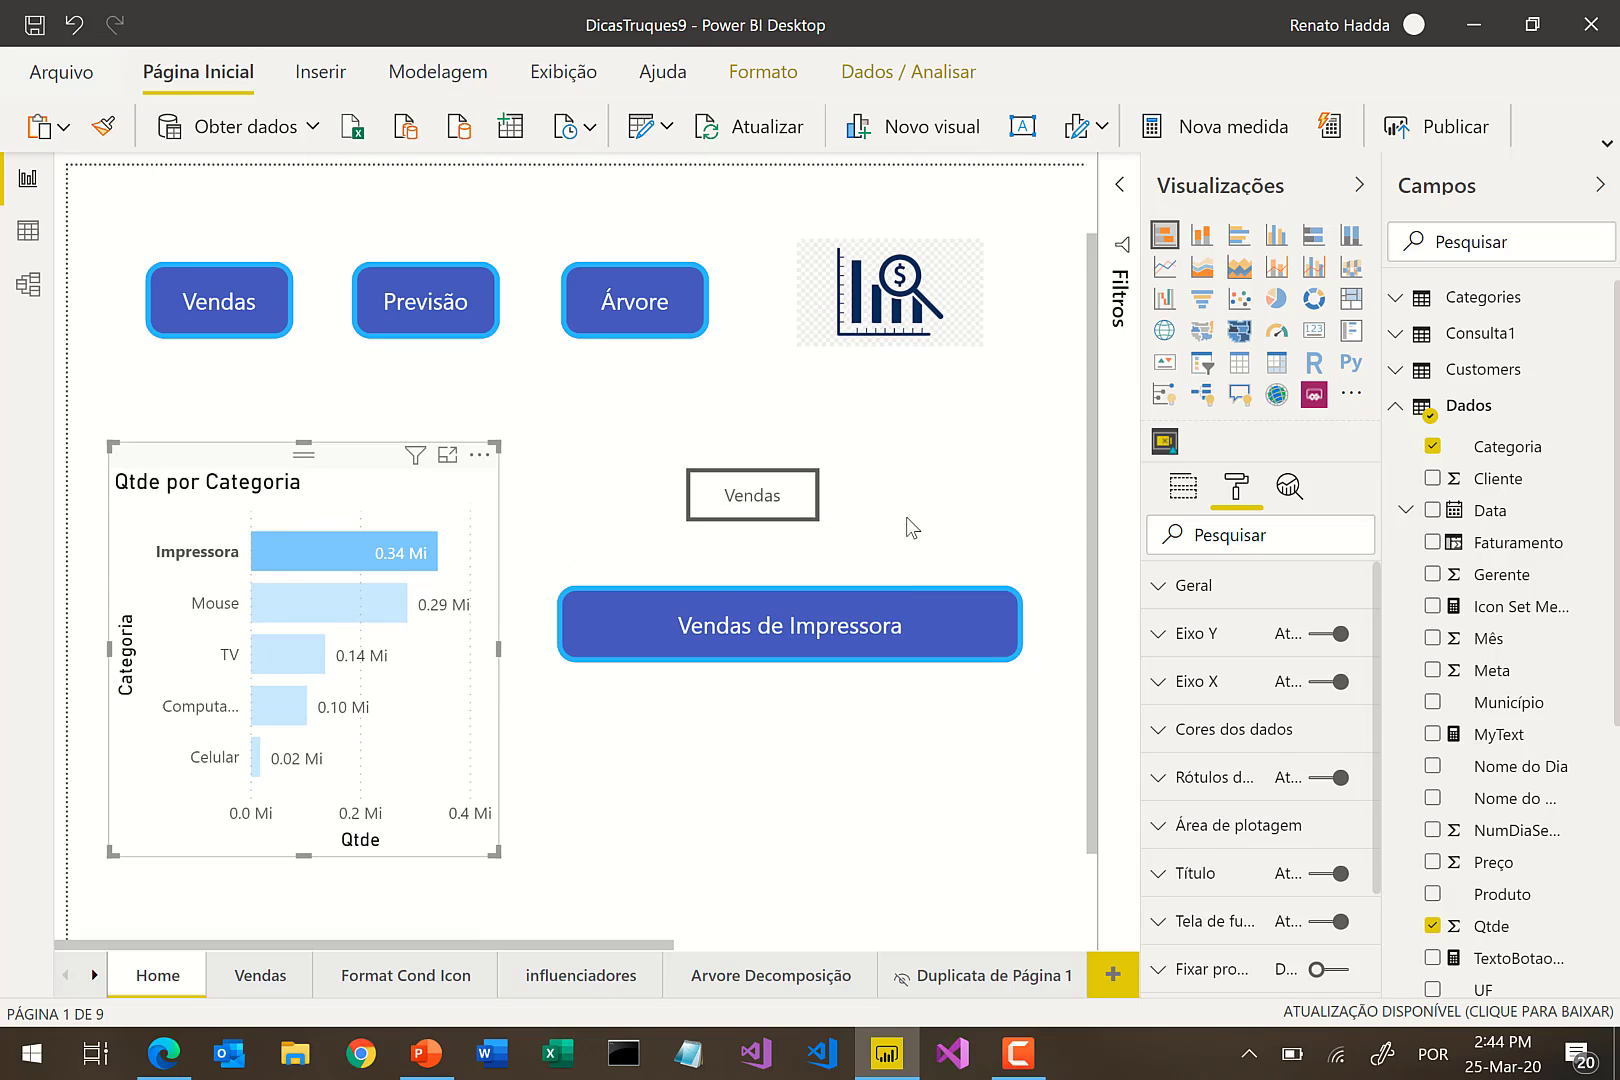
pyautogui.click(905, 577)
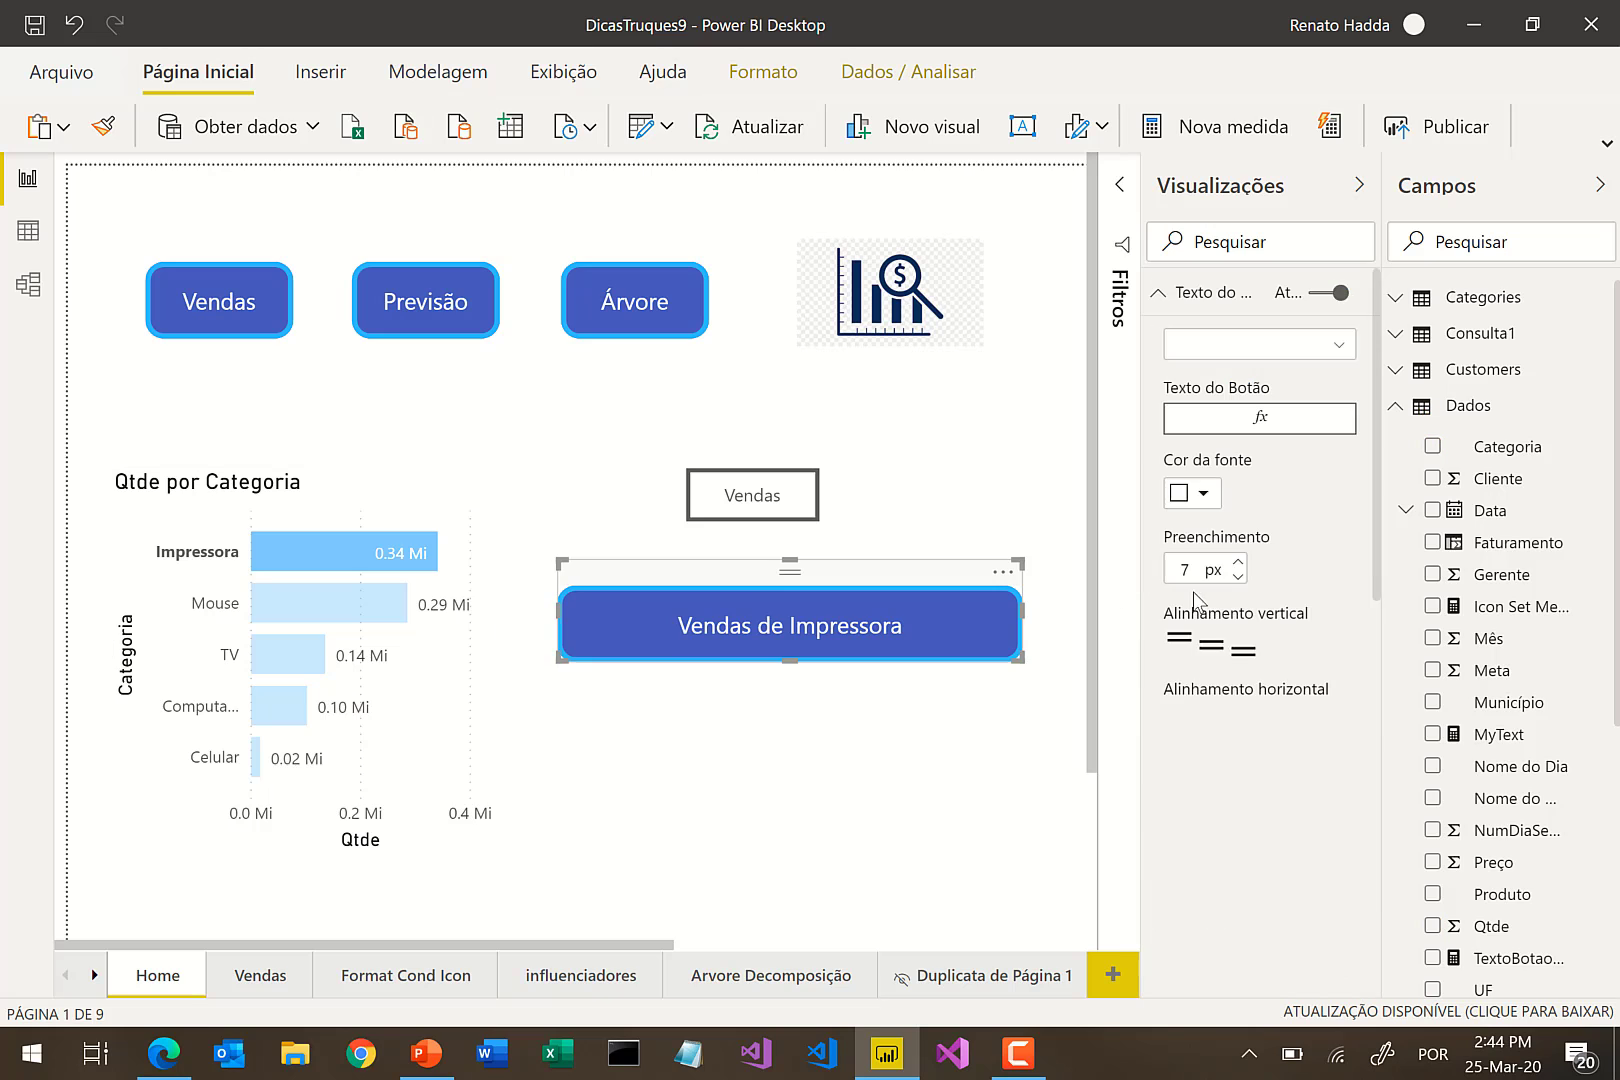
pyautogui.scroll(-5, 1270, 680)
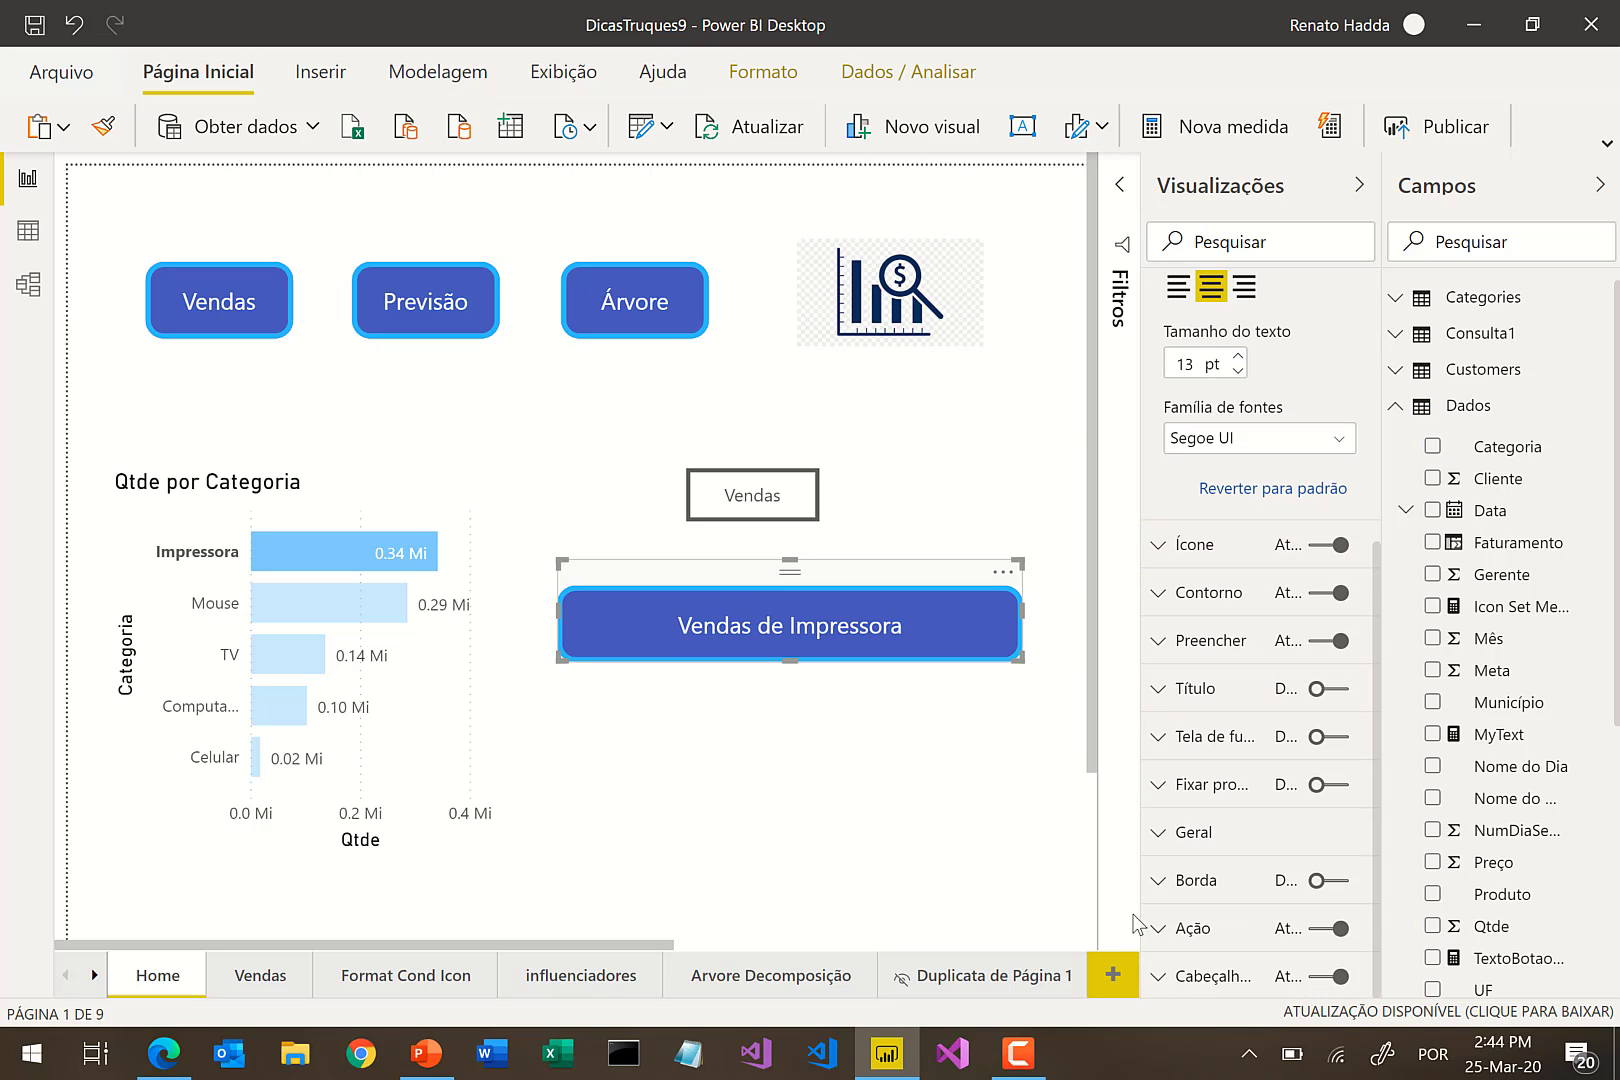
pyautogui.click(1165, 928)
pyautogui.scroll(-4, 1250, 800)
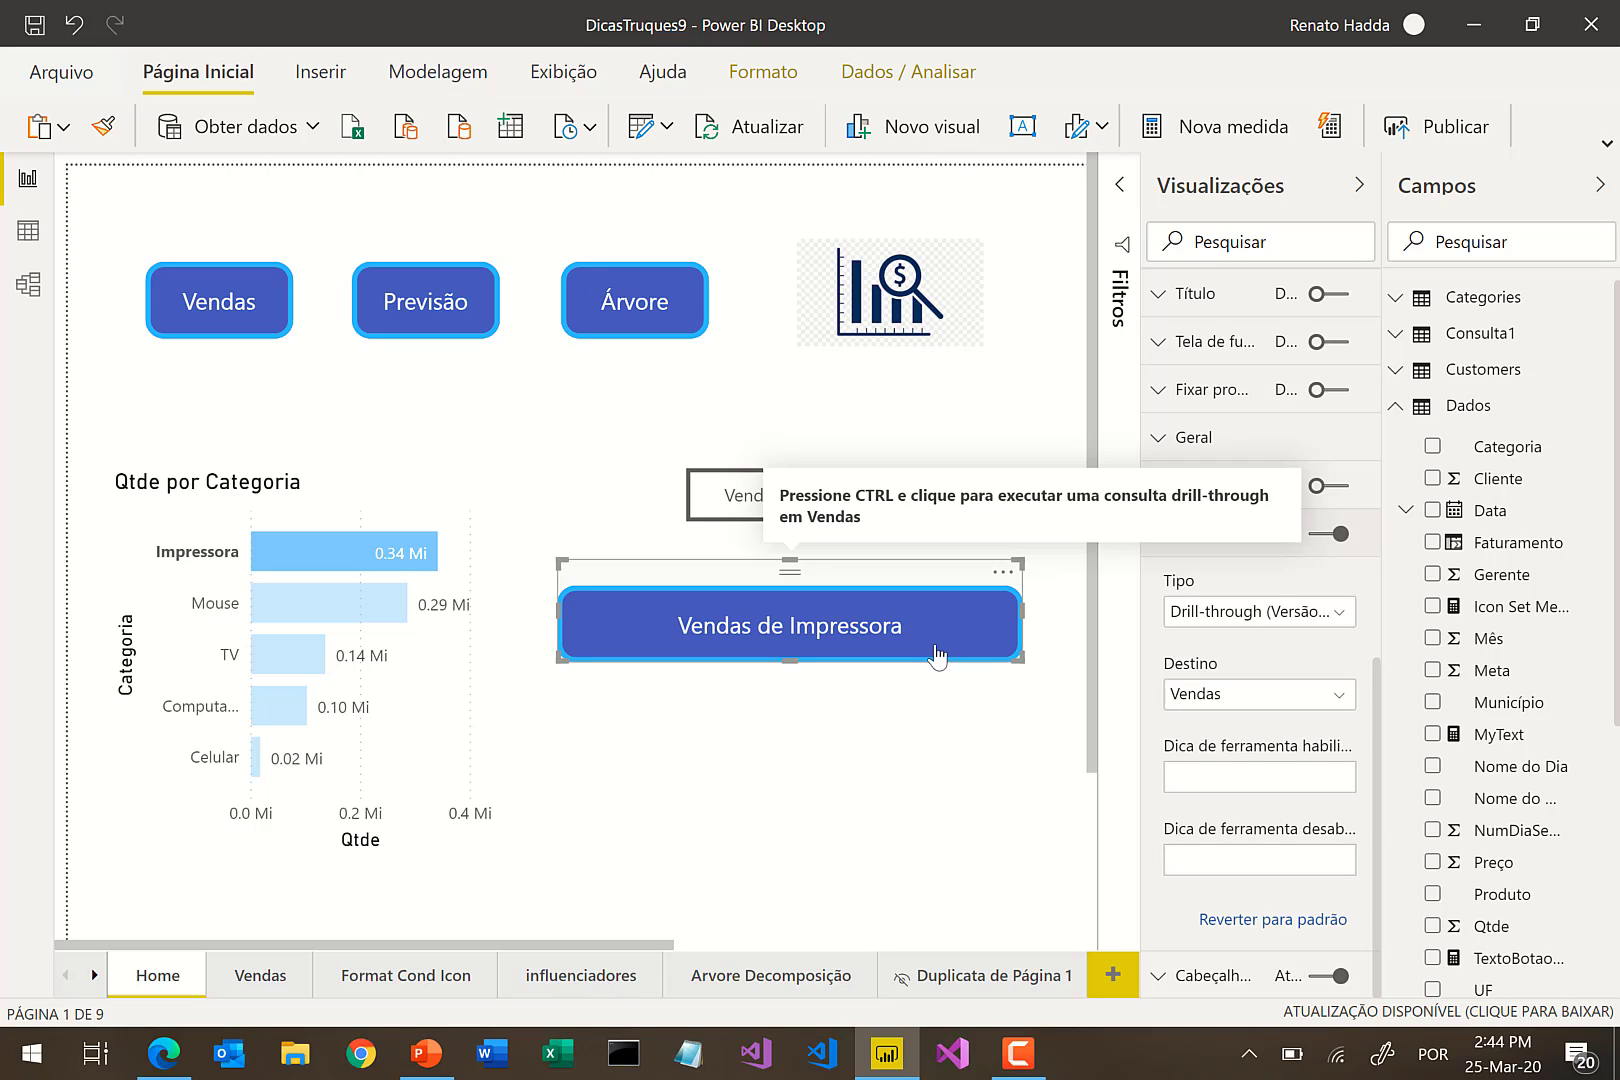
pyautogui.click(1274, 778)
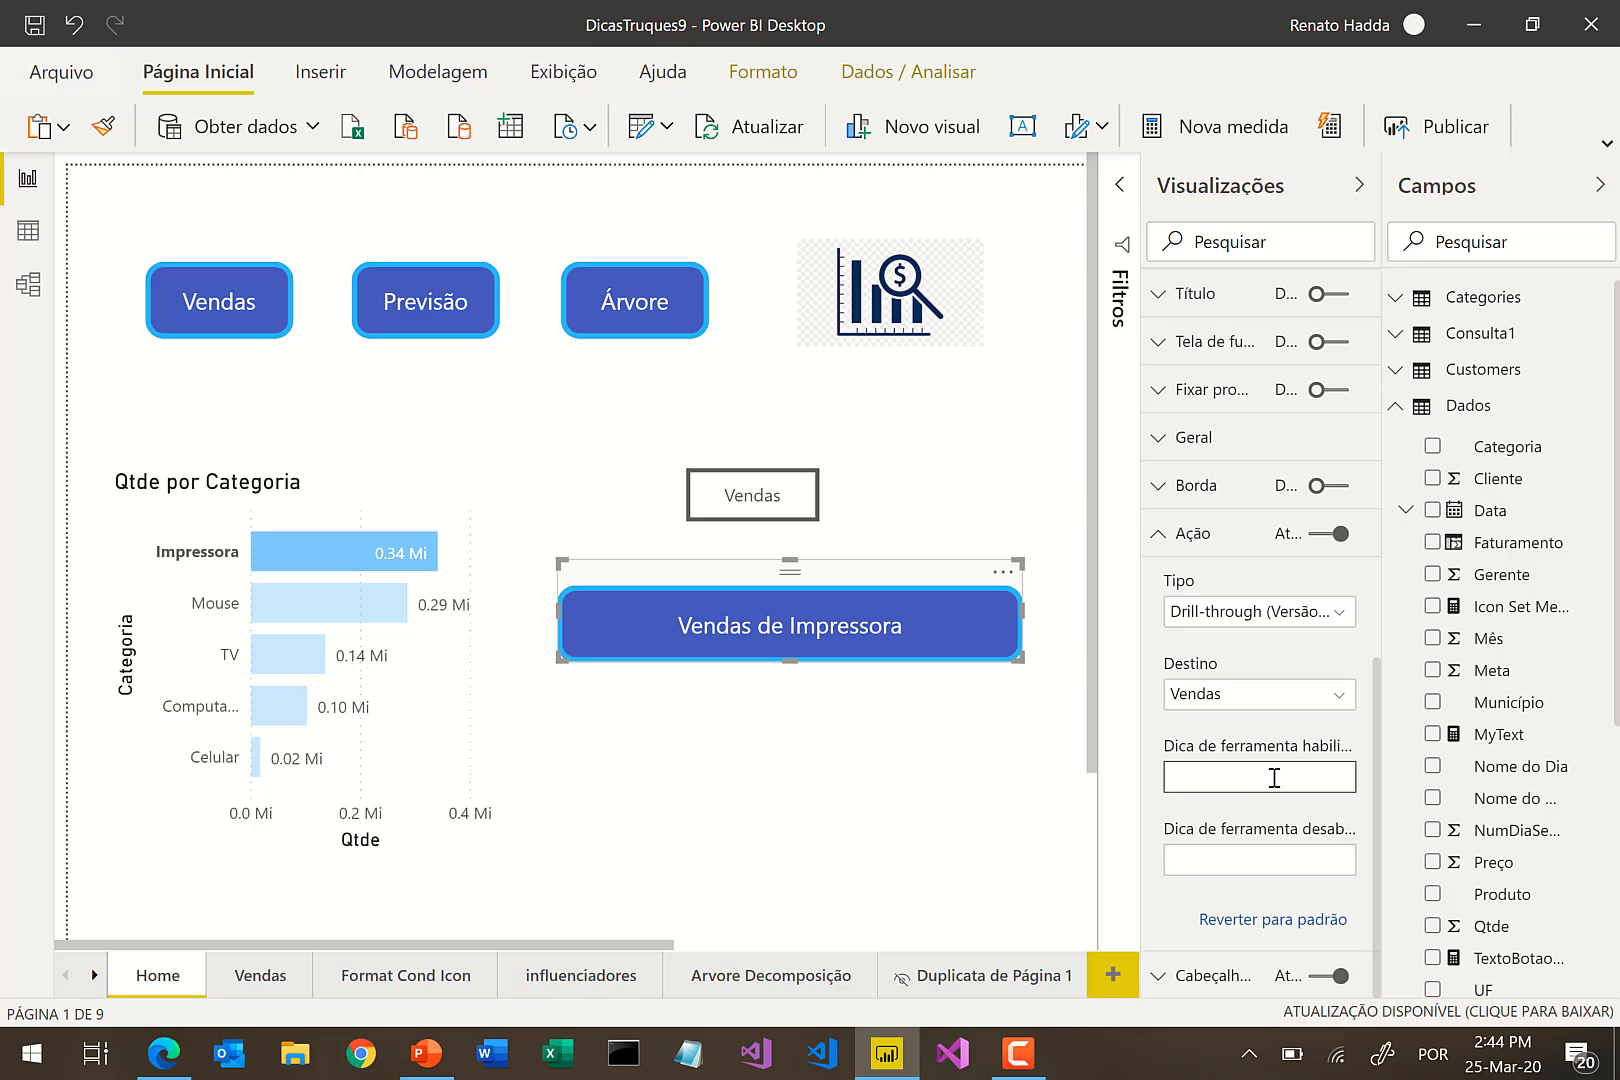
pyautogui.write('Vendas da r')
pyautogui.press('BackSpace')
pyautogui.write('categoria selecionada')
pyautogui.click(1267, 863)
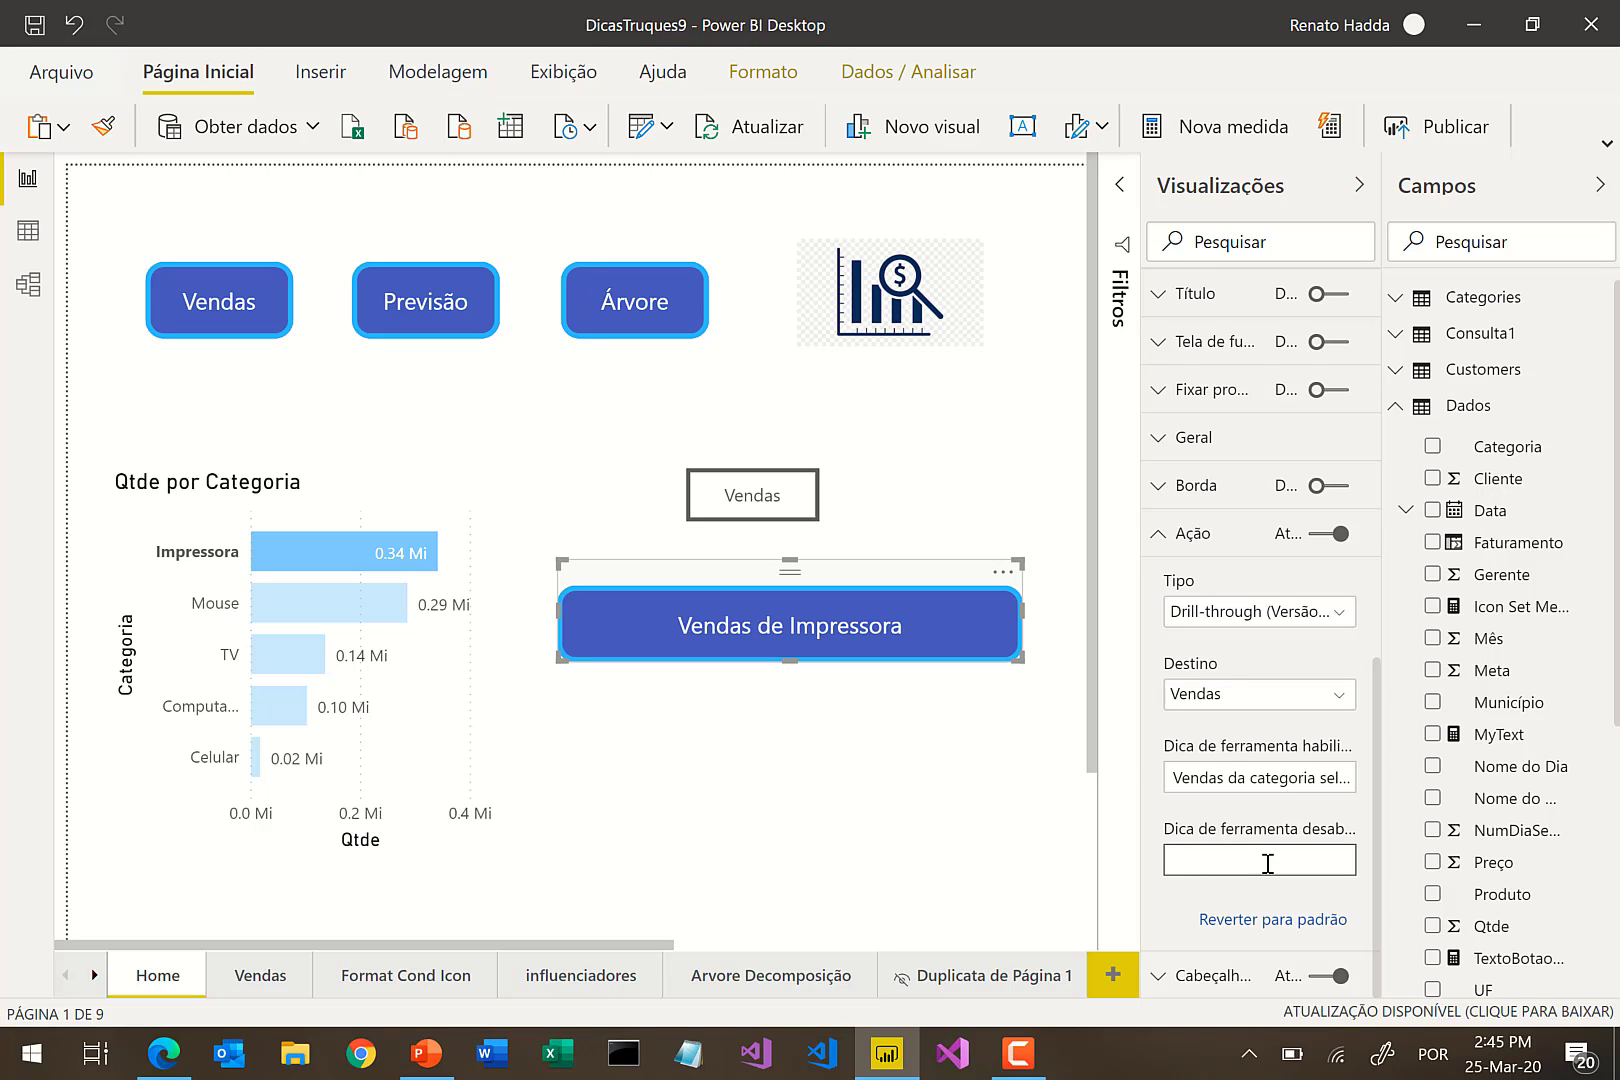
pyautogui.write('Selecione uma categoria')
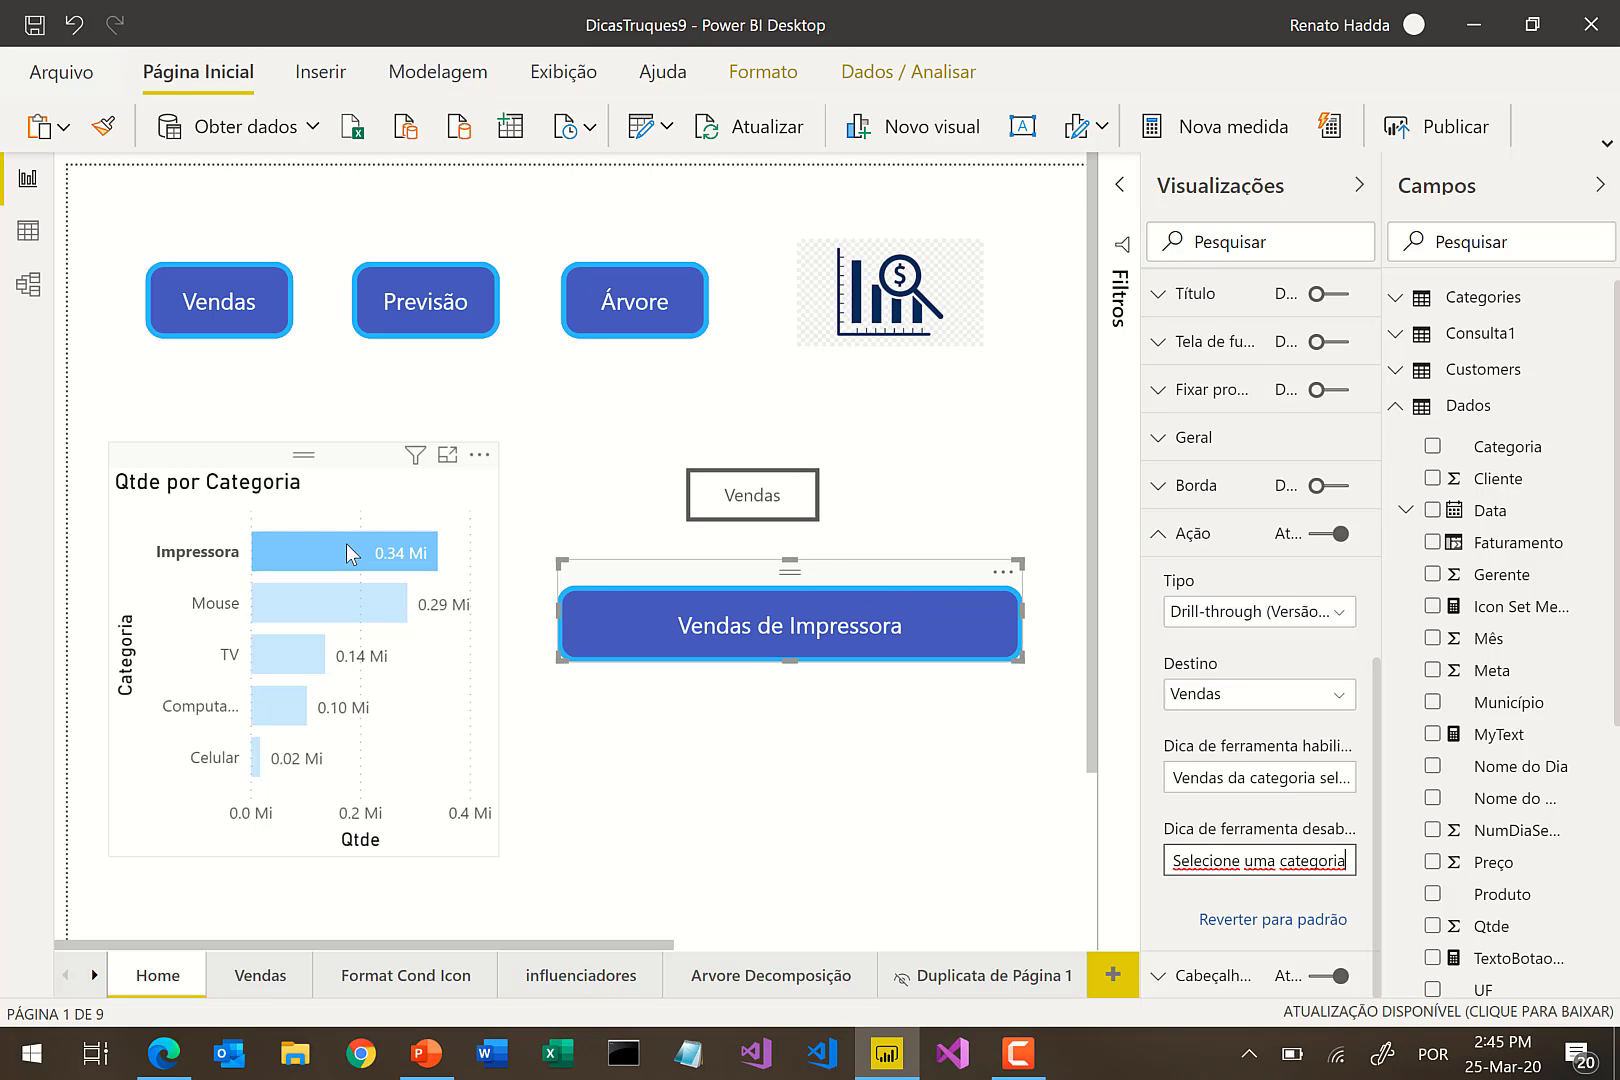
# - Check the category button's disabled tooltip with no bar selected and its enabled tooltip with the Mouse bar selected
pyautogui.click(446, 555)
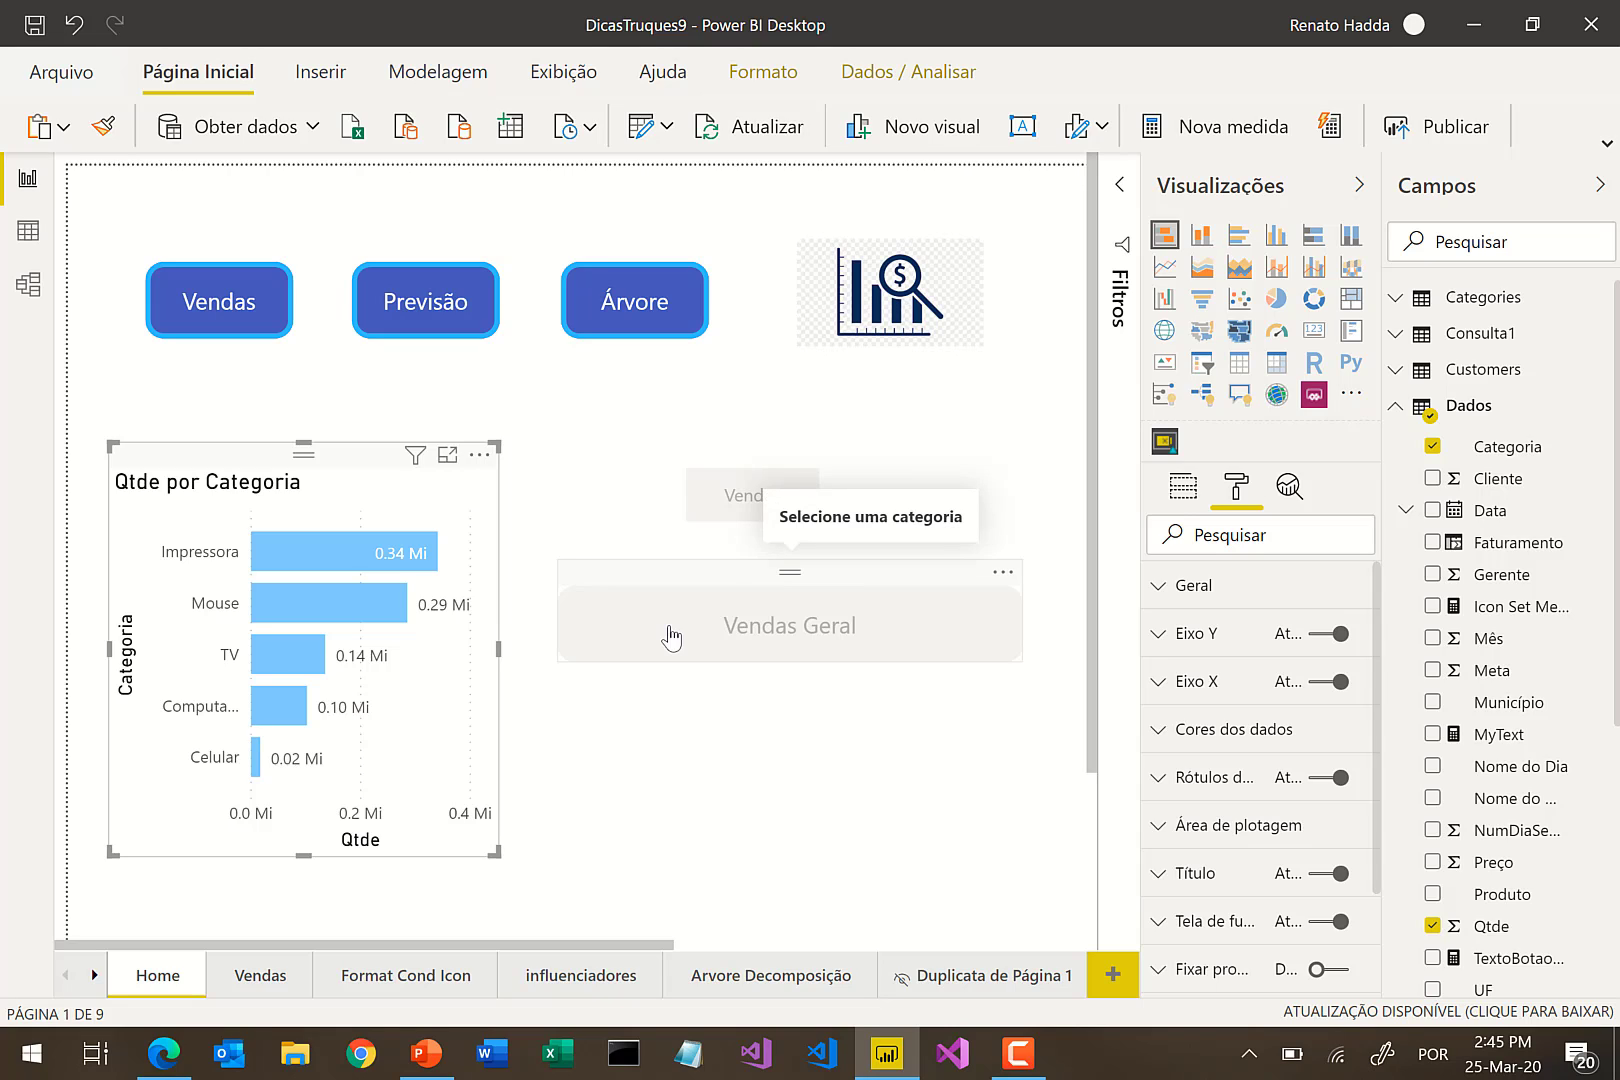
pyautogui.click(351, 597)
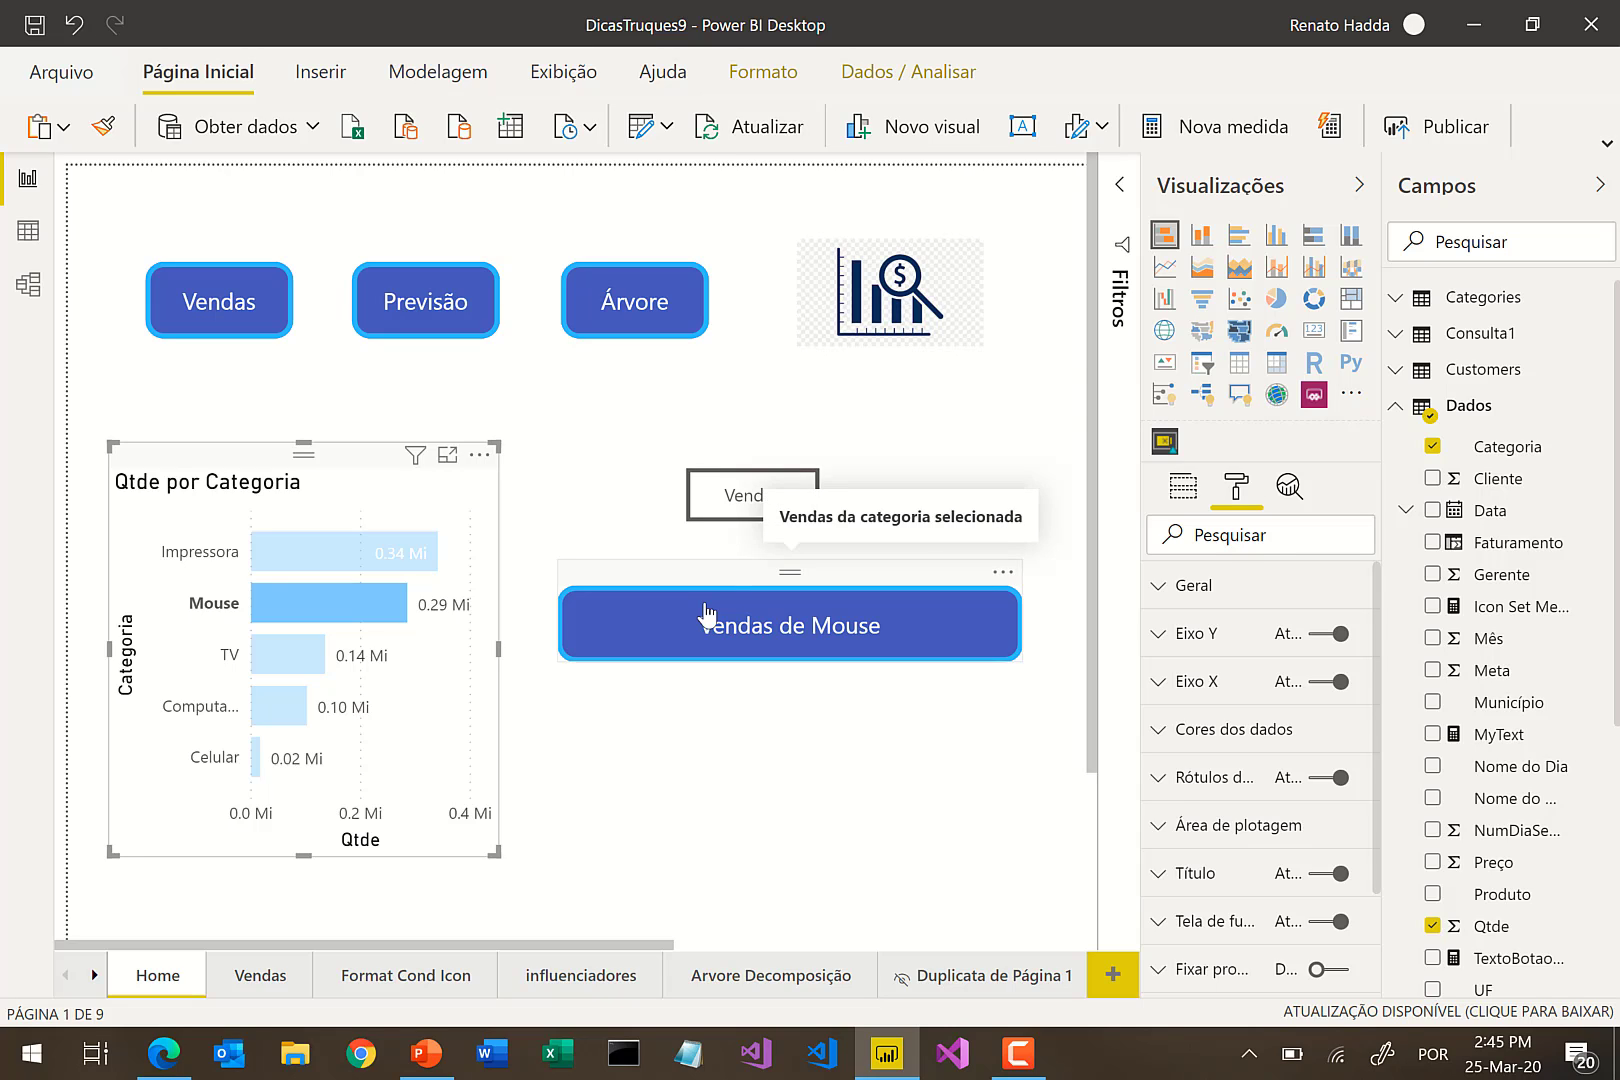
pyautogui.click(706, 612)
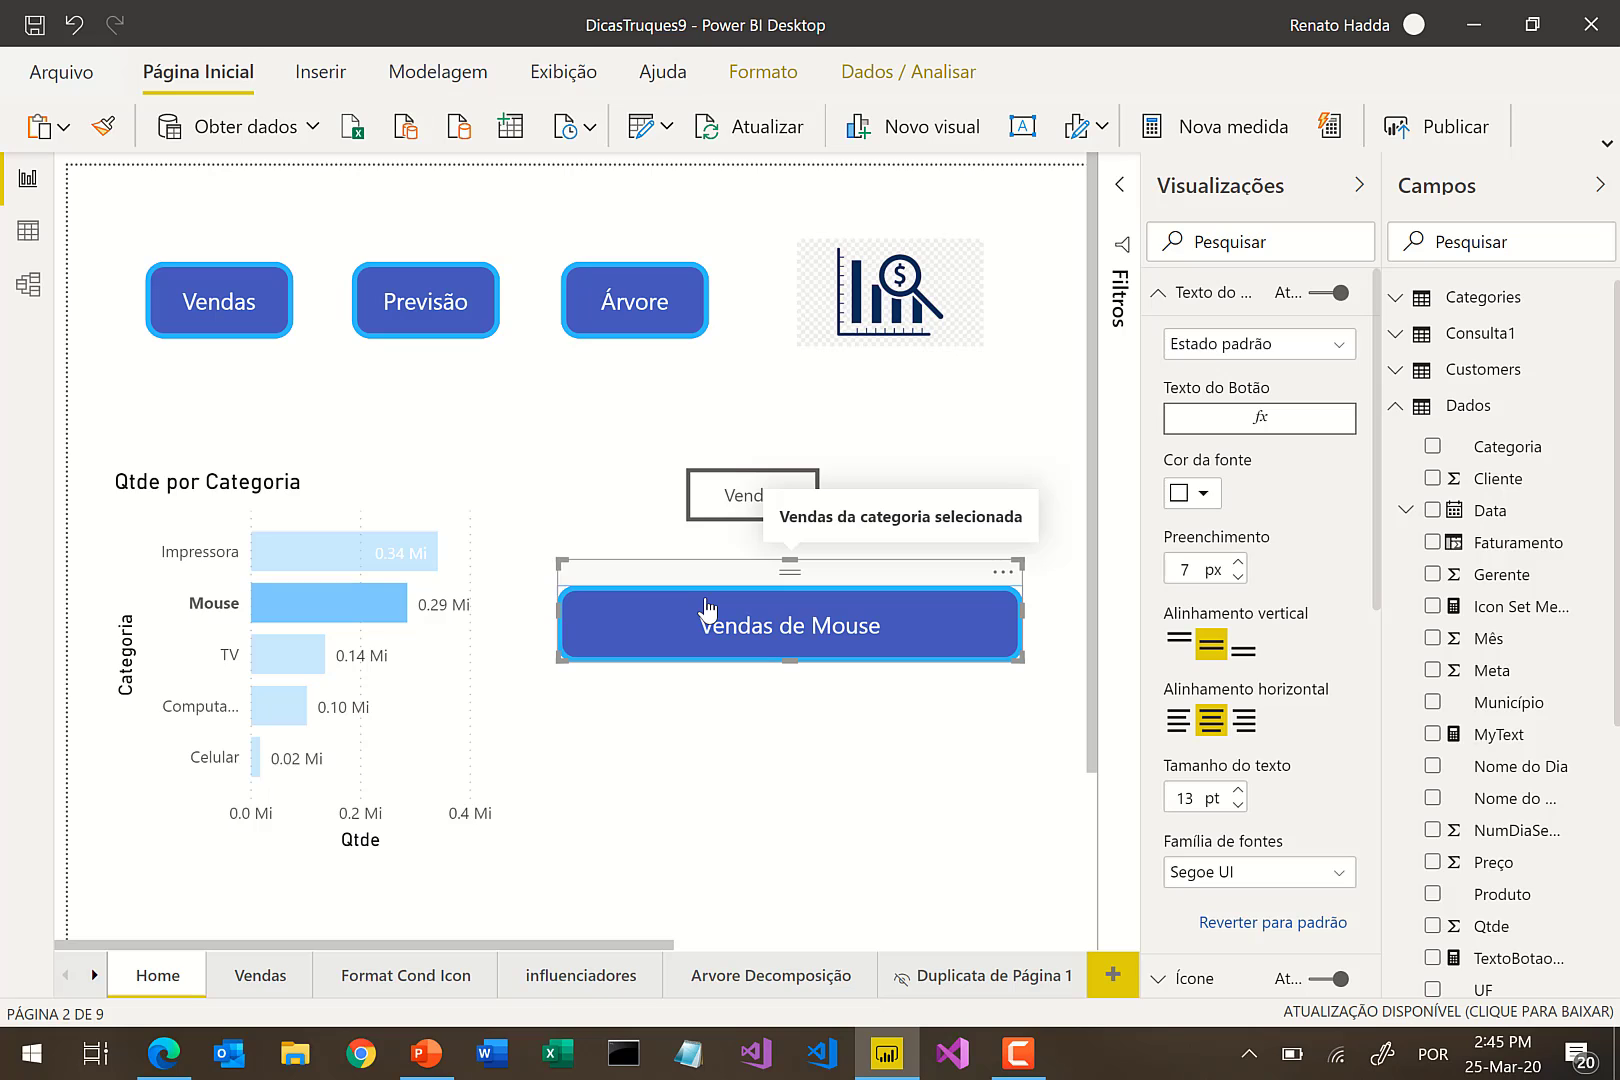
# - Follow the Vendas de Mouse button to the Vendas page, examine the table and Categoria filter, and return to Home
pyautogui.keyDown('ctrl'); pyautogui.click(706, 606); pyautogui.keyUp('ctrl')
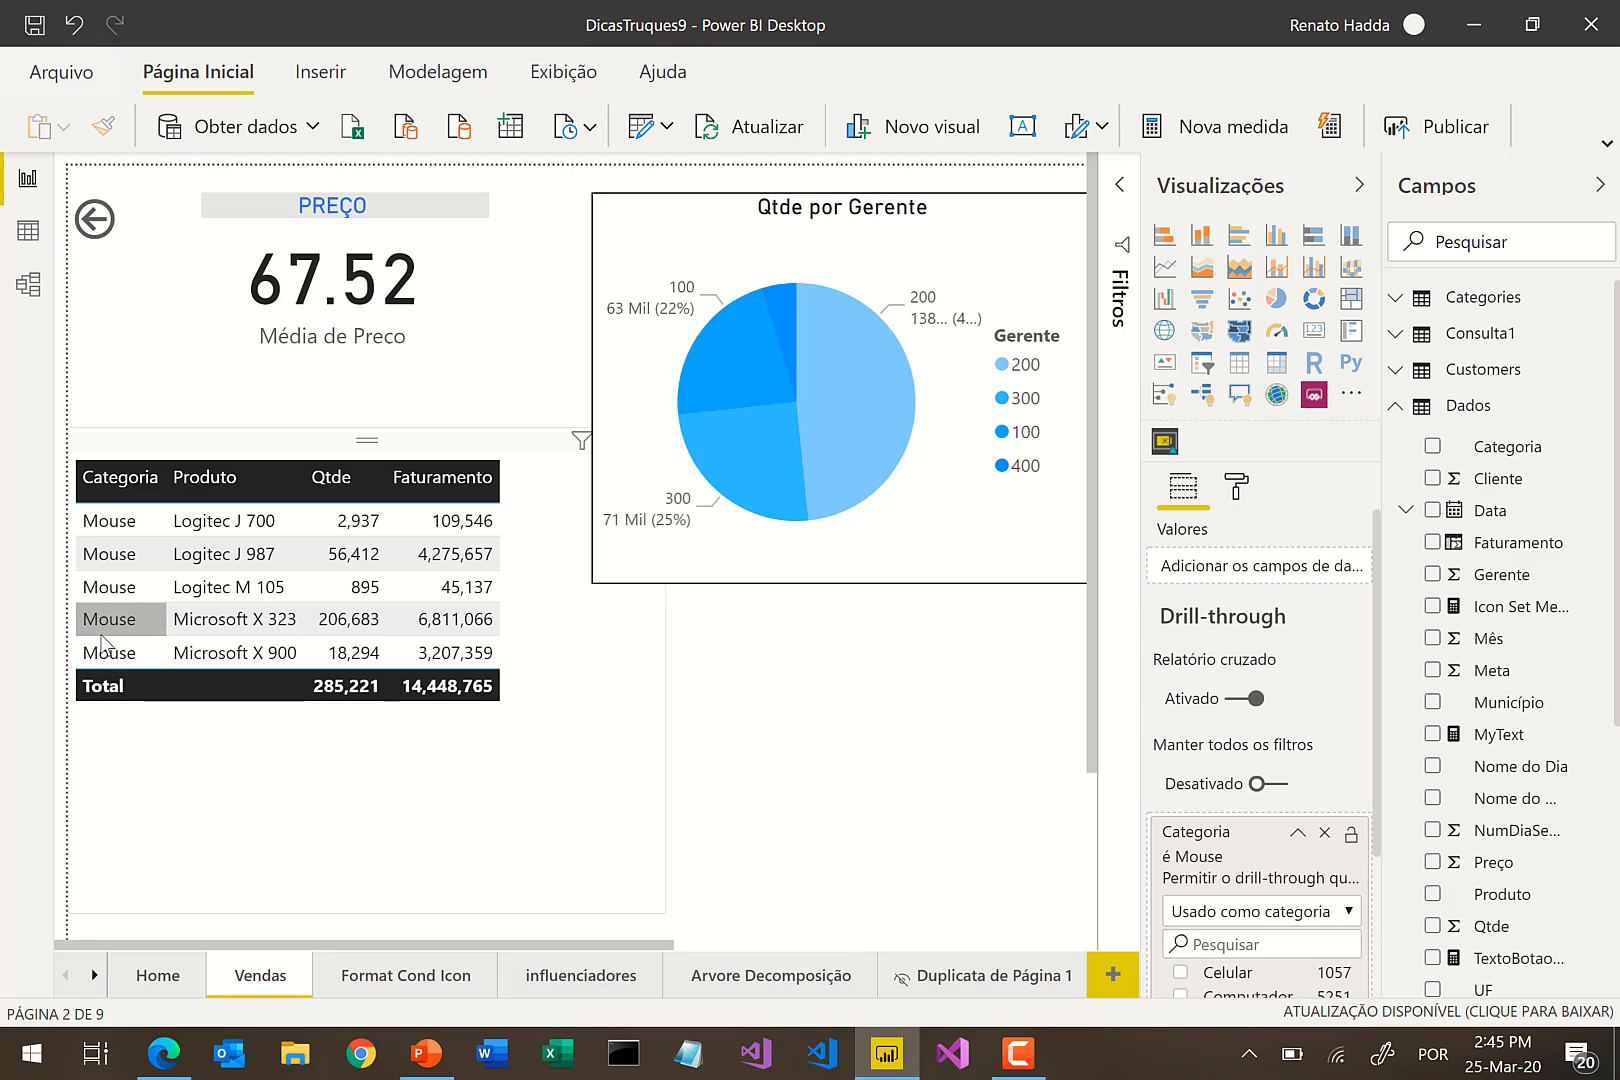
pyautogui.scroll(-2, 1255, 703)
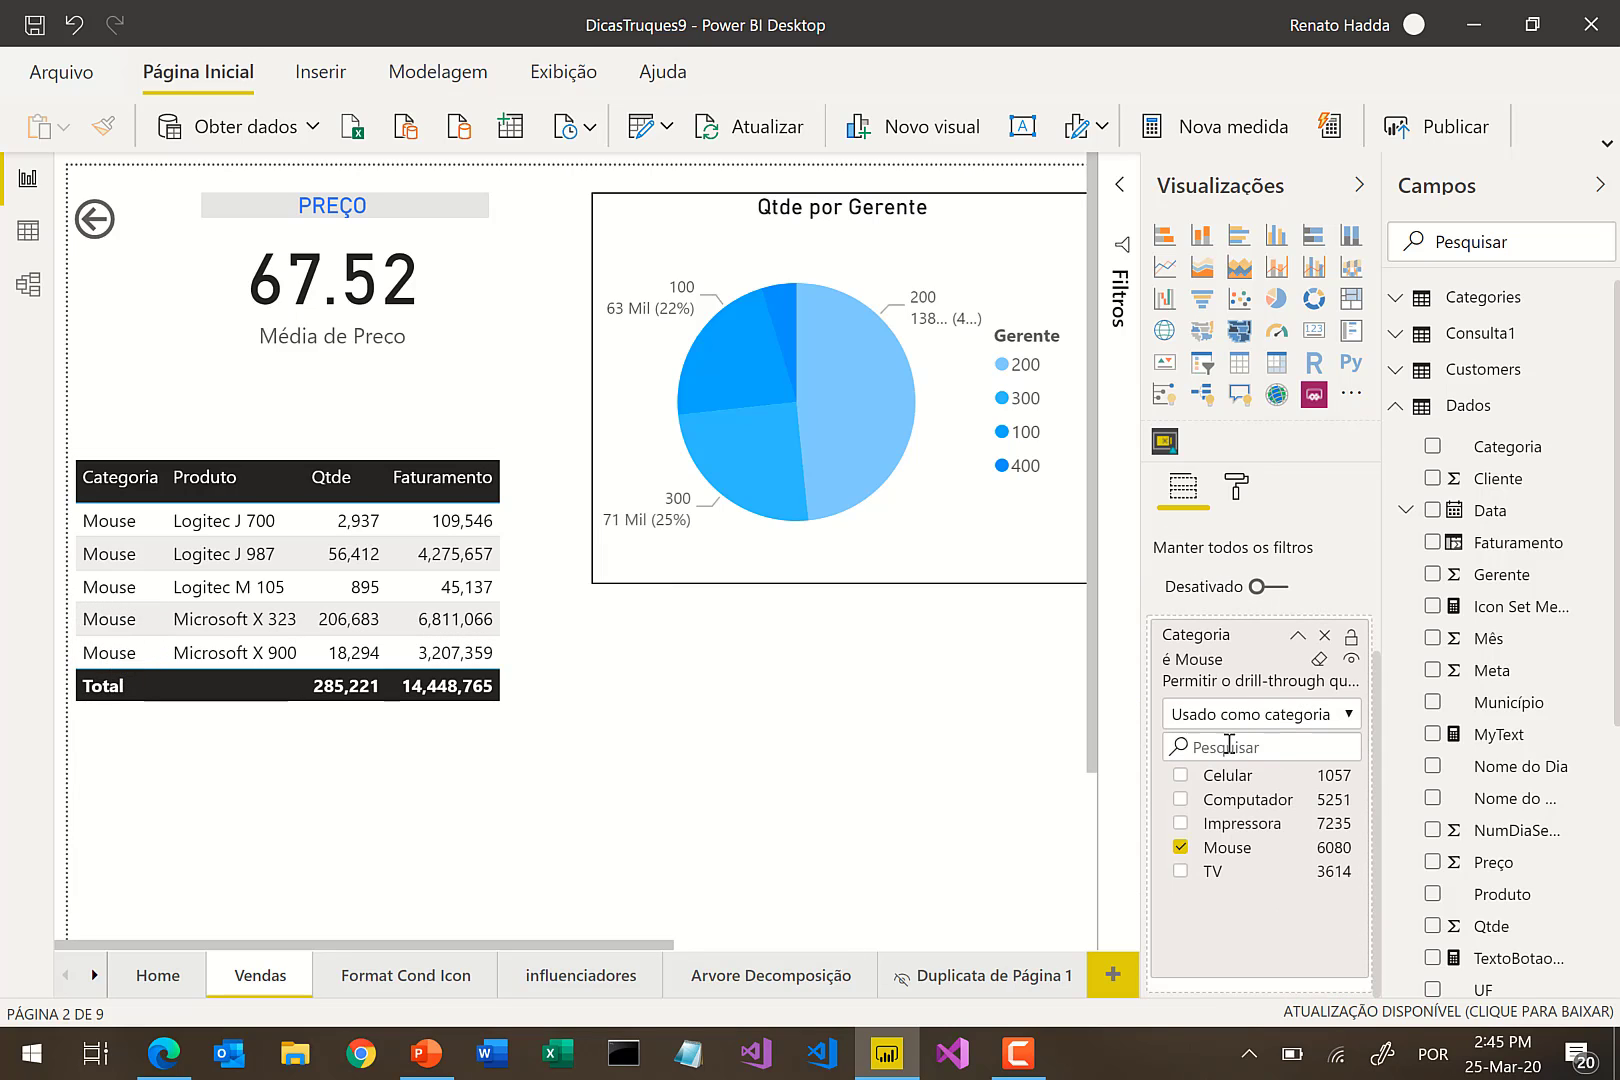
pyautogui.keyDown('ctrl'); pyautogui.click(98, 220); pyautogui.keyUp('ctrl')
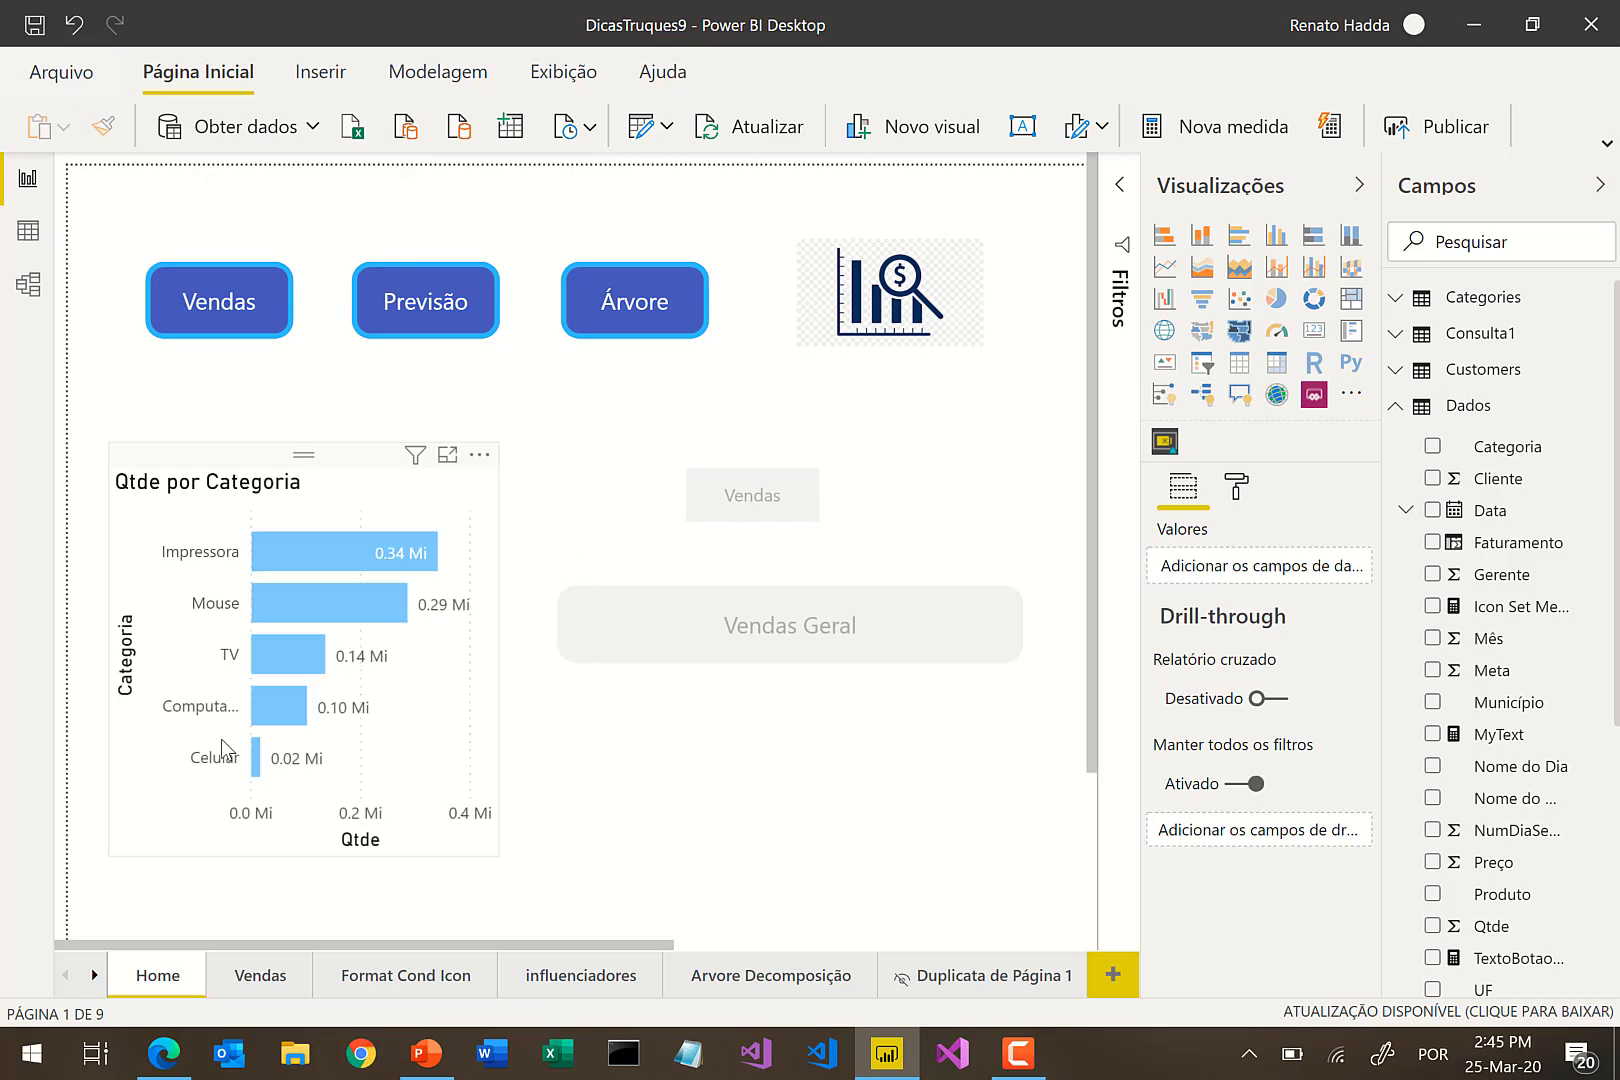
# - Select the Computador bar, drill through to the Vendas page with the category button, examine its Categoria filter, and return to Home
pyautogui.click(279, 708)
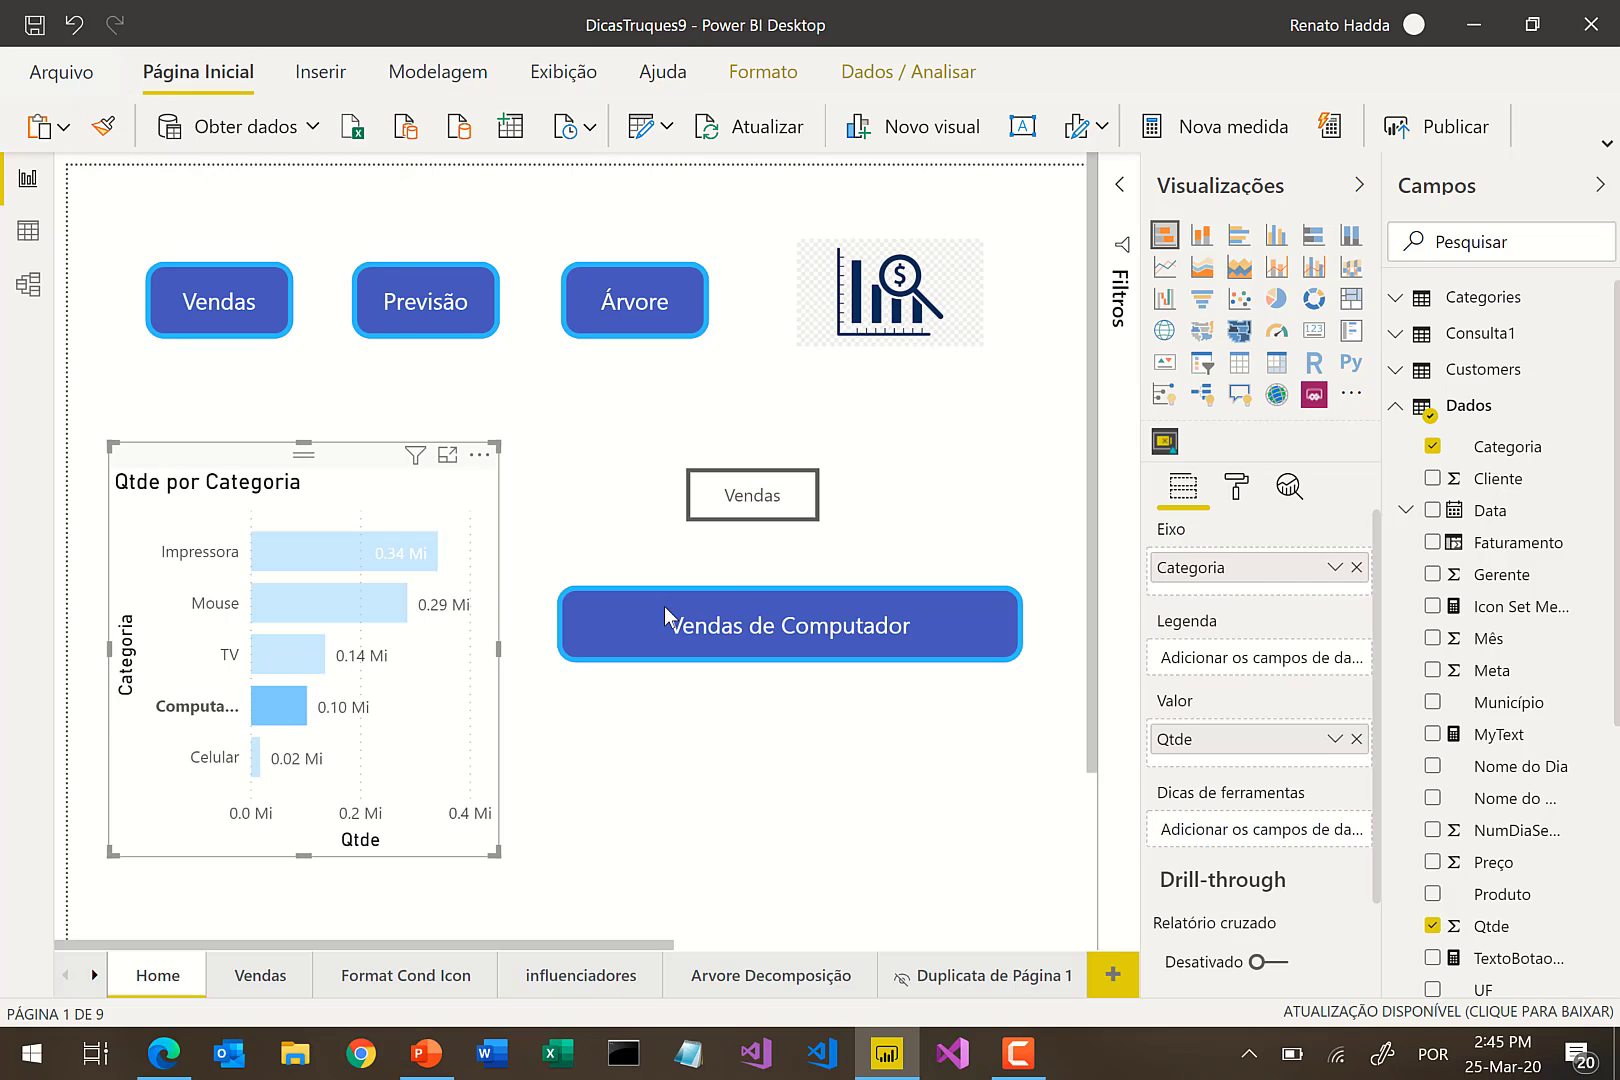
pyautogui.keyDown('ctrl'); pyautogui.click(740, 628); pyautogui.keyUp('ctrl')
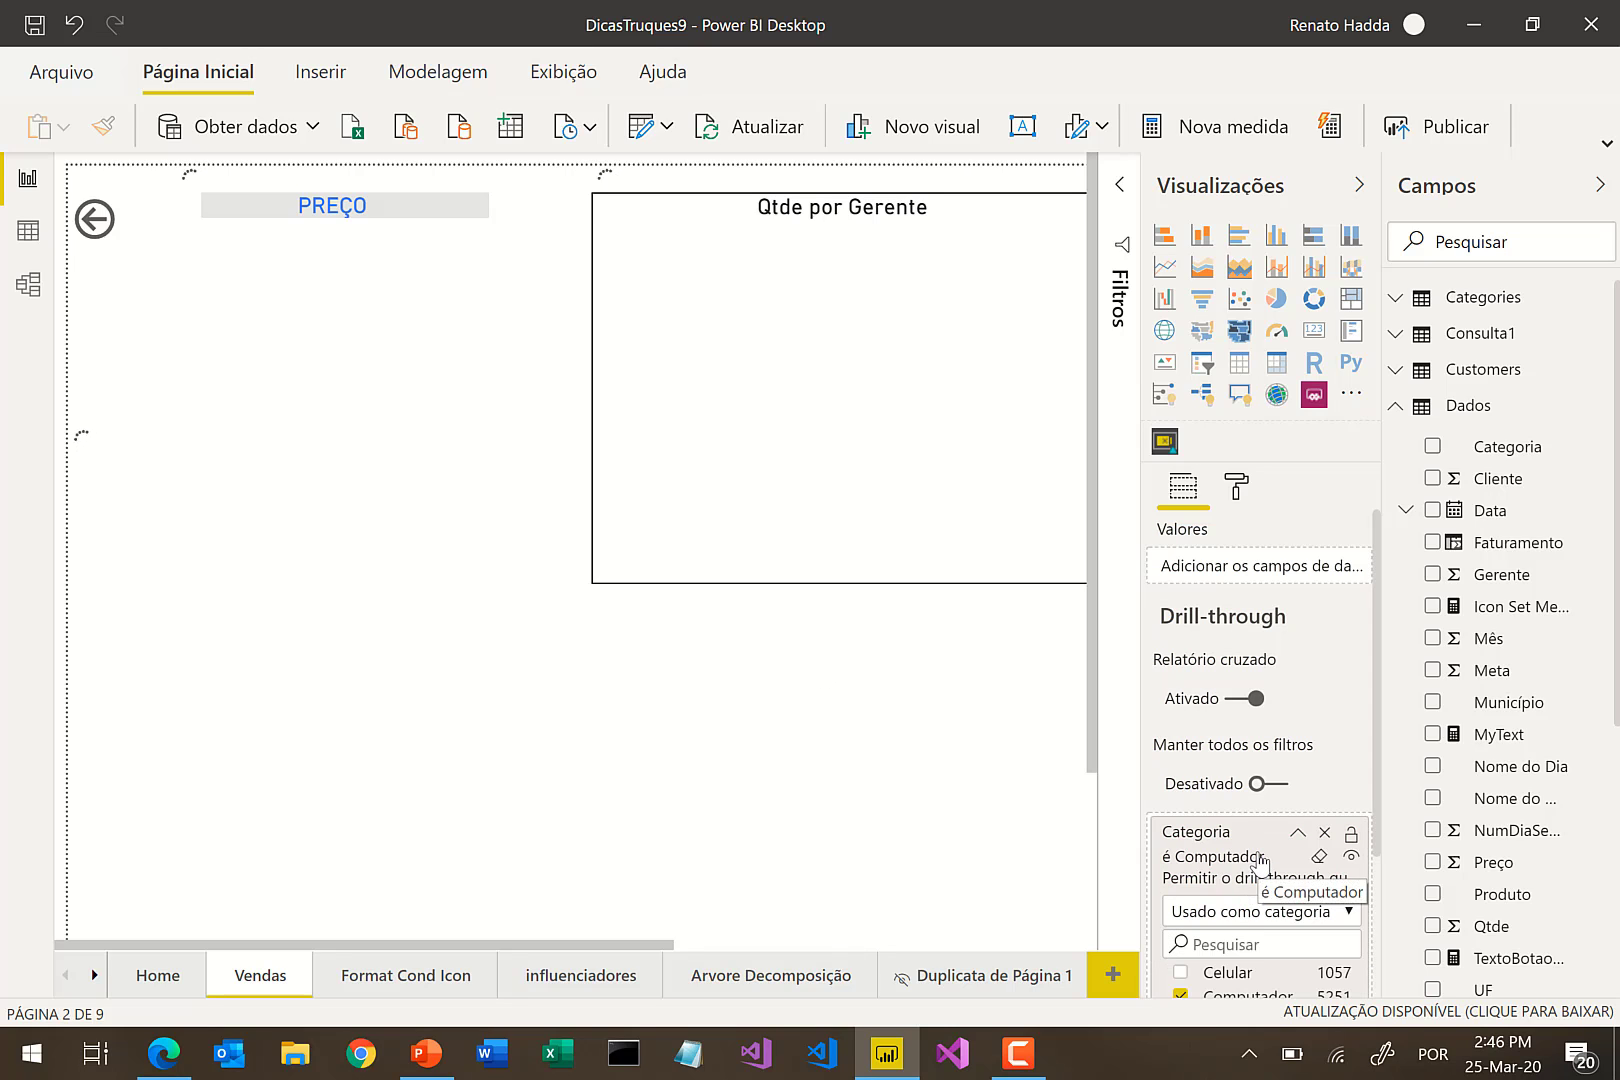
pyautogui.scroll(-2, 1248, 860)
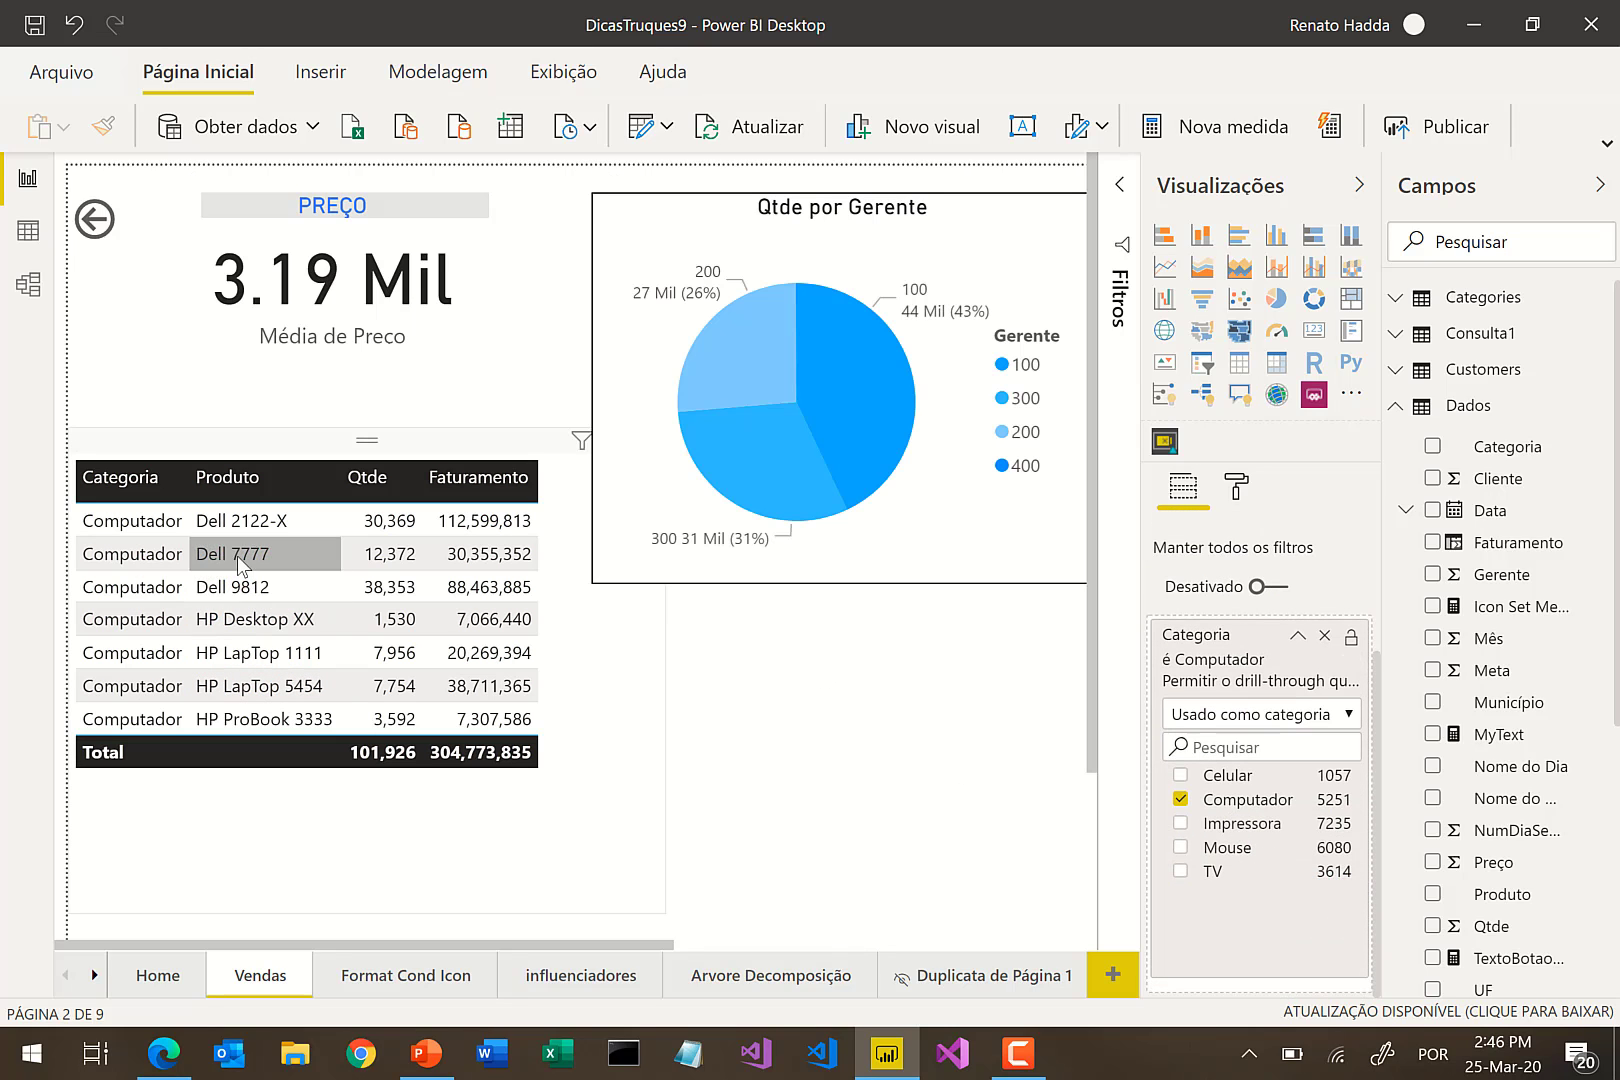
pyautogui.keyDown('ctrl'); pyautogui.click(97, 220); pyautogui.keyUp('ctrl')
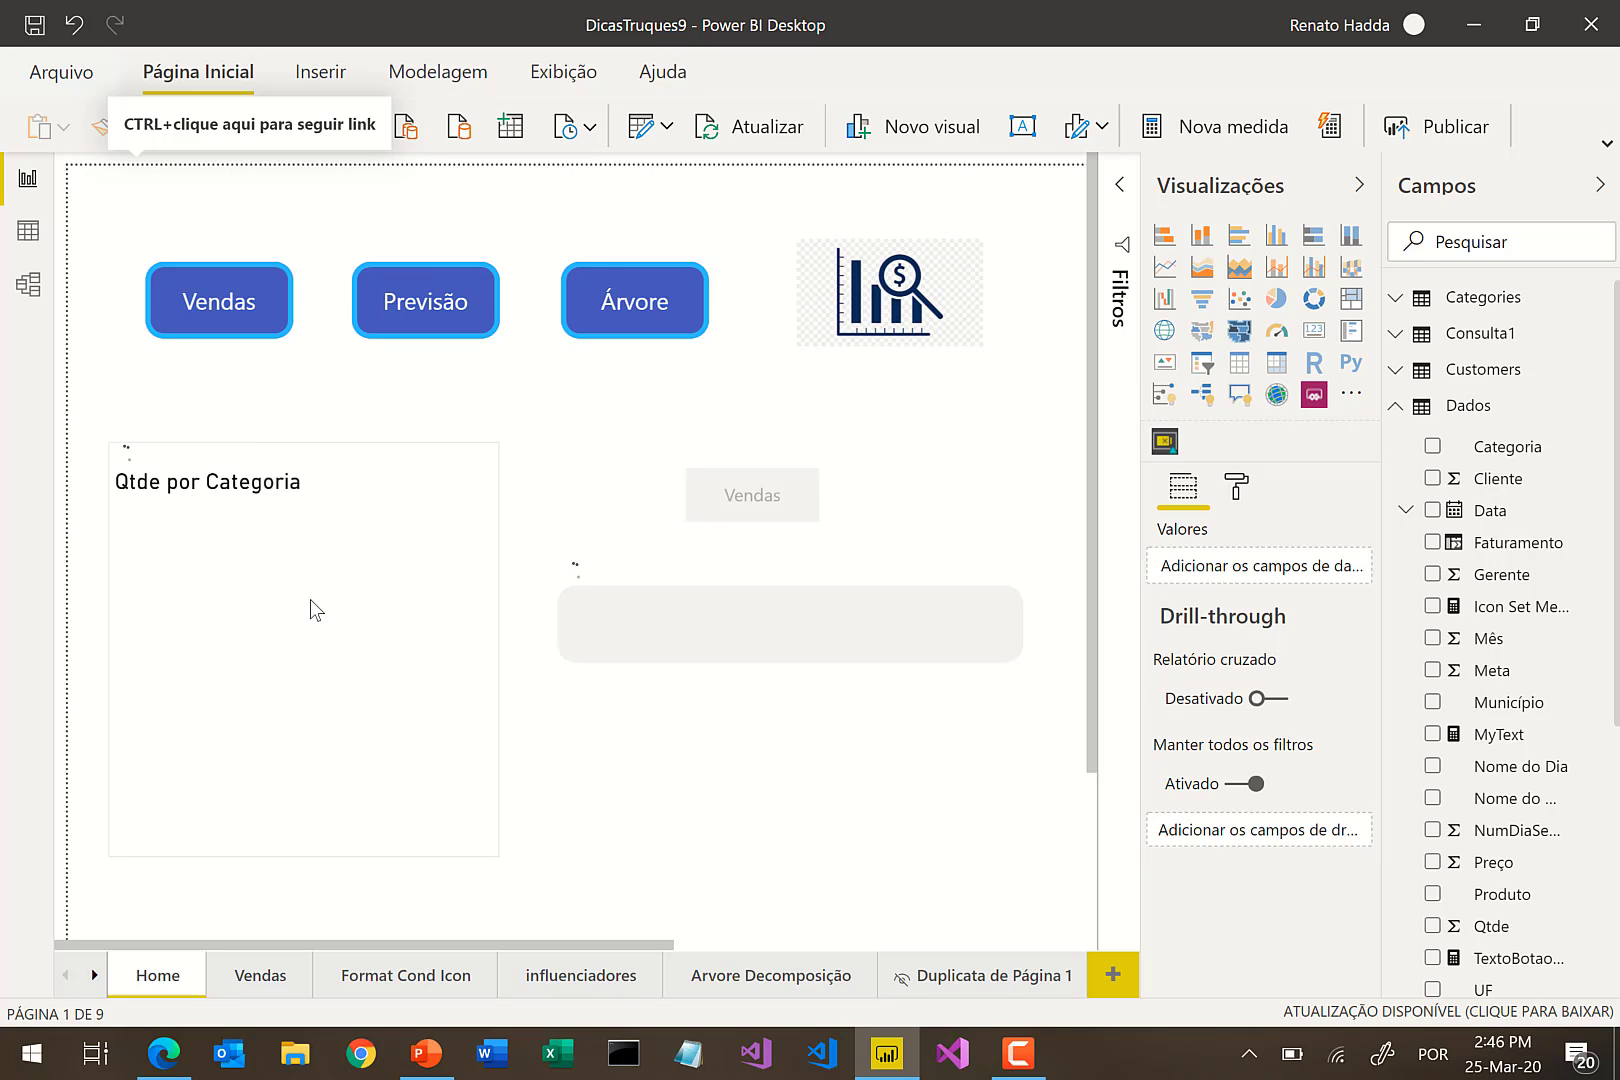
# - Select the Mouse and Impressora bars together to check how the drill-through buttons react, and select the Previsão button
pyautogui.moveTo(311, 606)
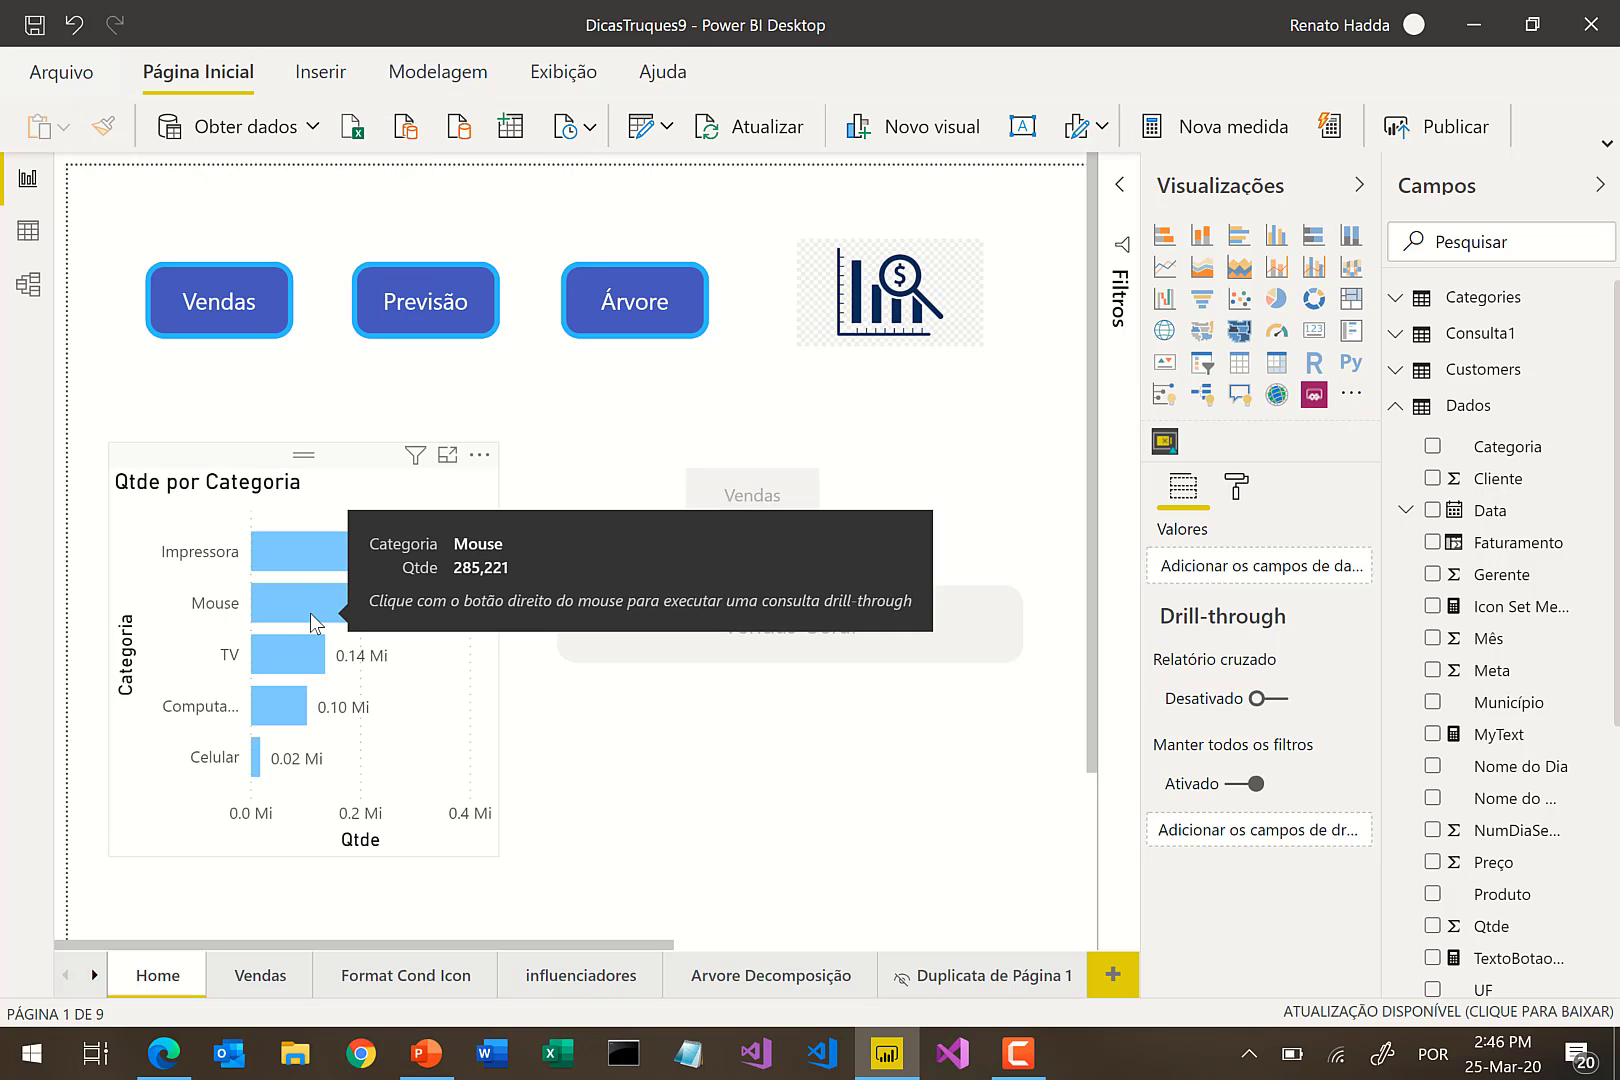
pyautogui.click(311, 616)
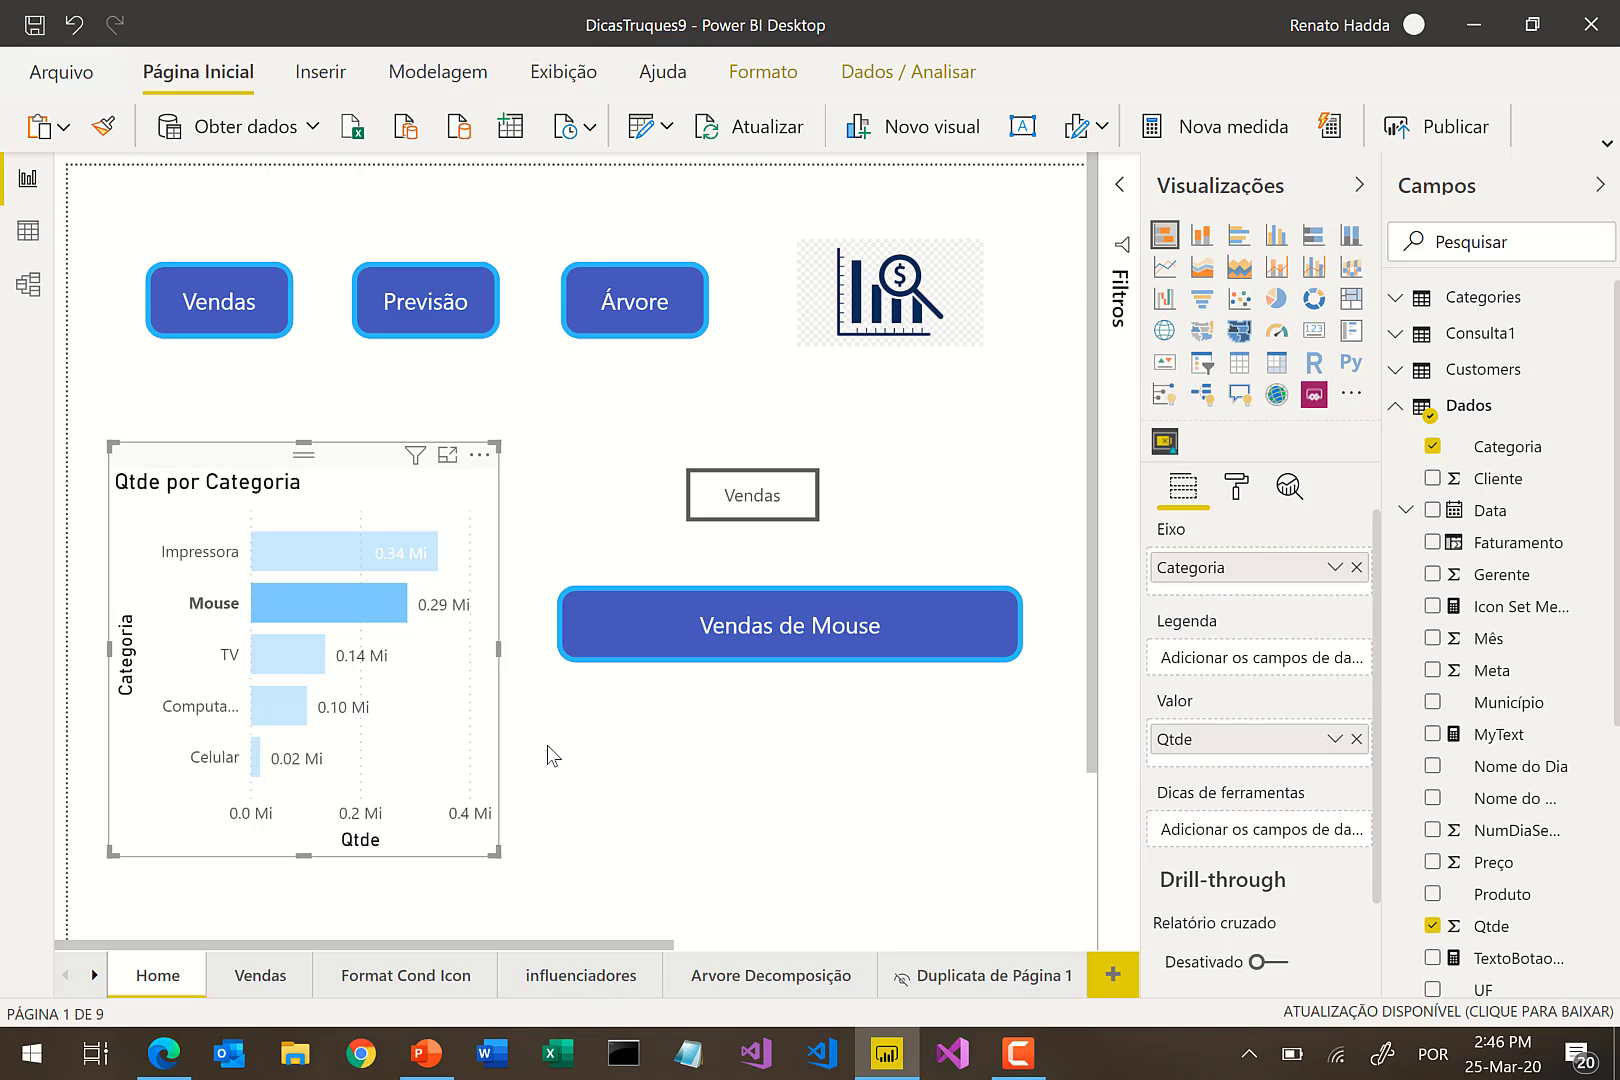
pyautogui.click(413, 298)
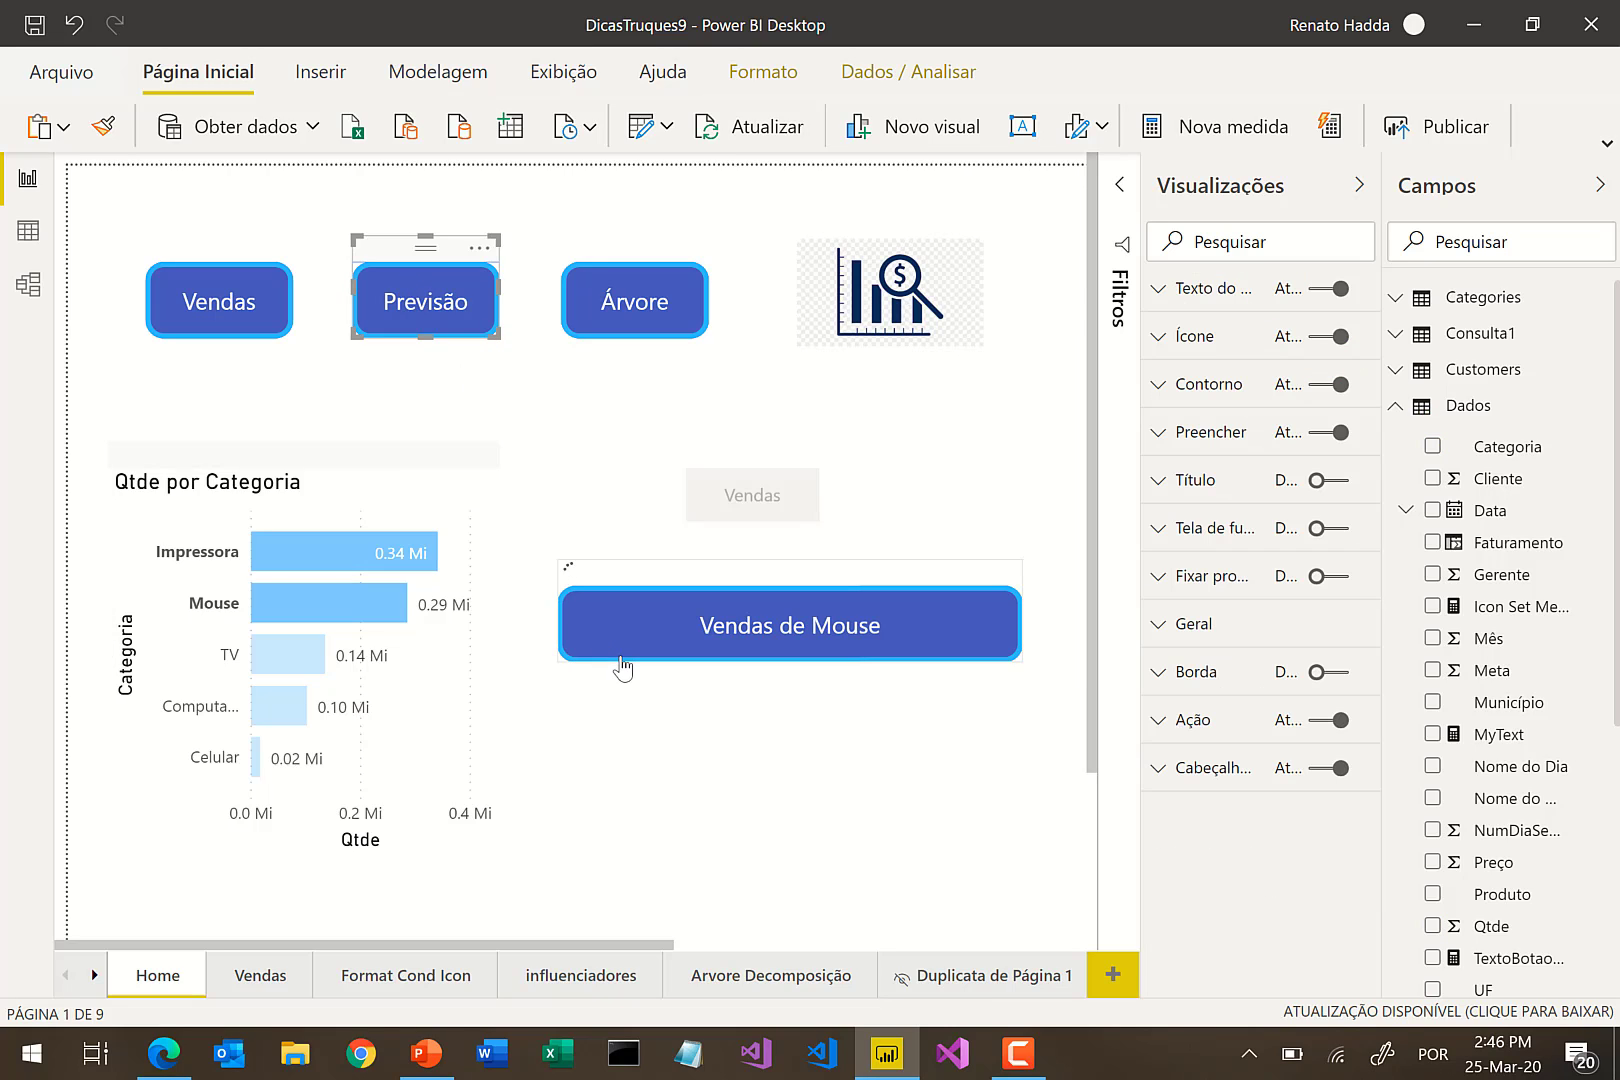